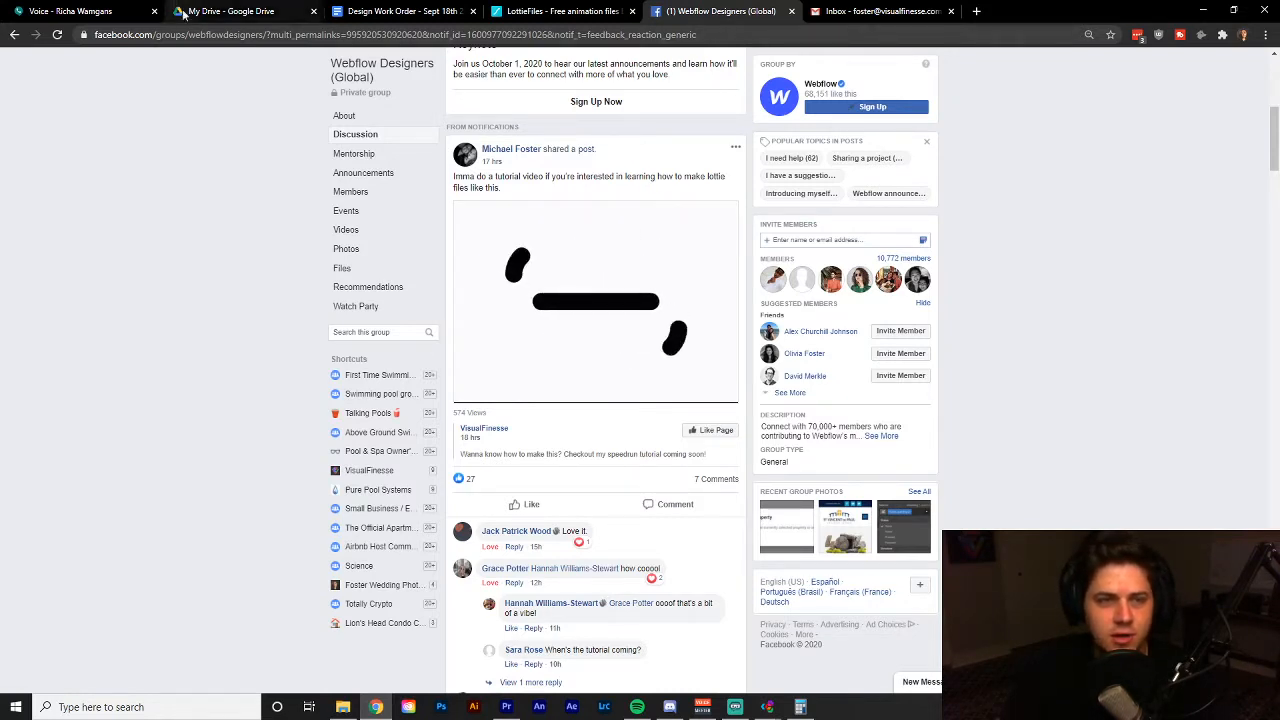
- Replace the Gmail inbox page with the Webflow dashboard at webflow.com/dashboard
left_click(880, 11)
left_click(819, 40)
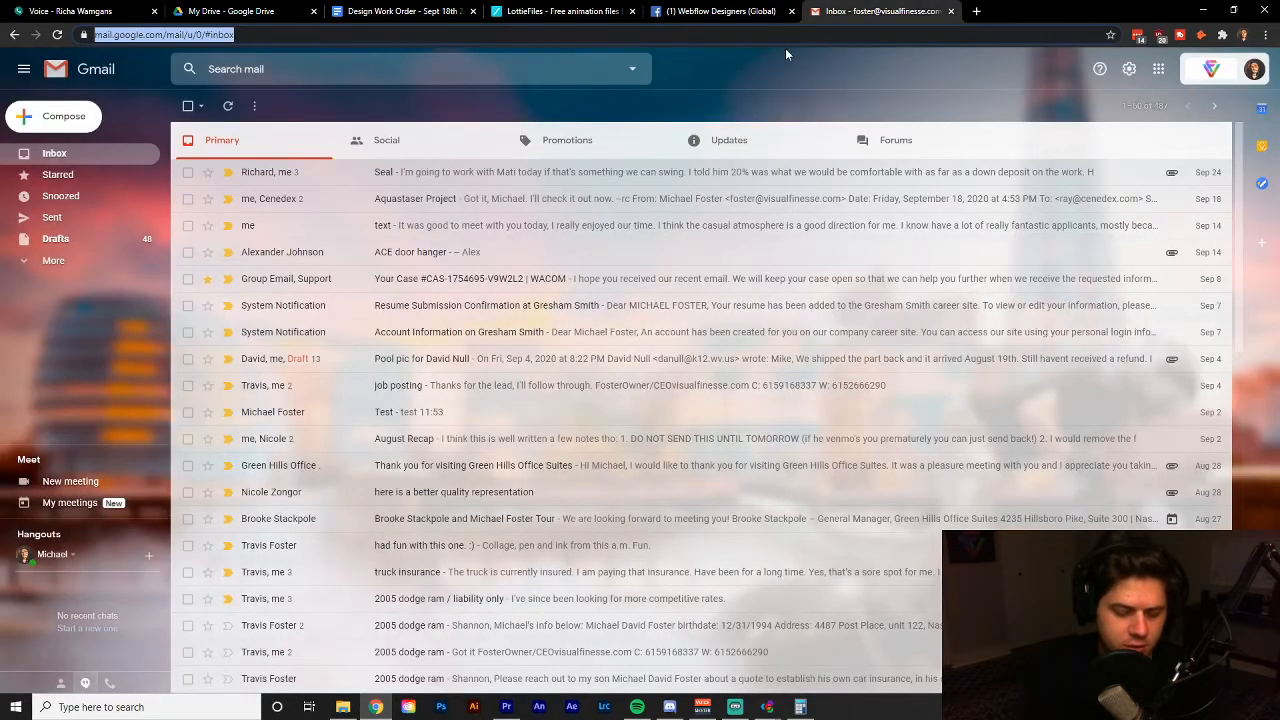
type("webflow.com/dashboard")
key("Return")
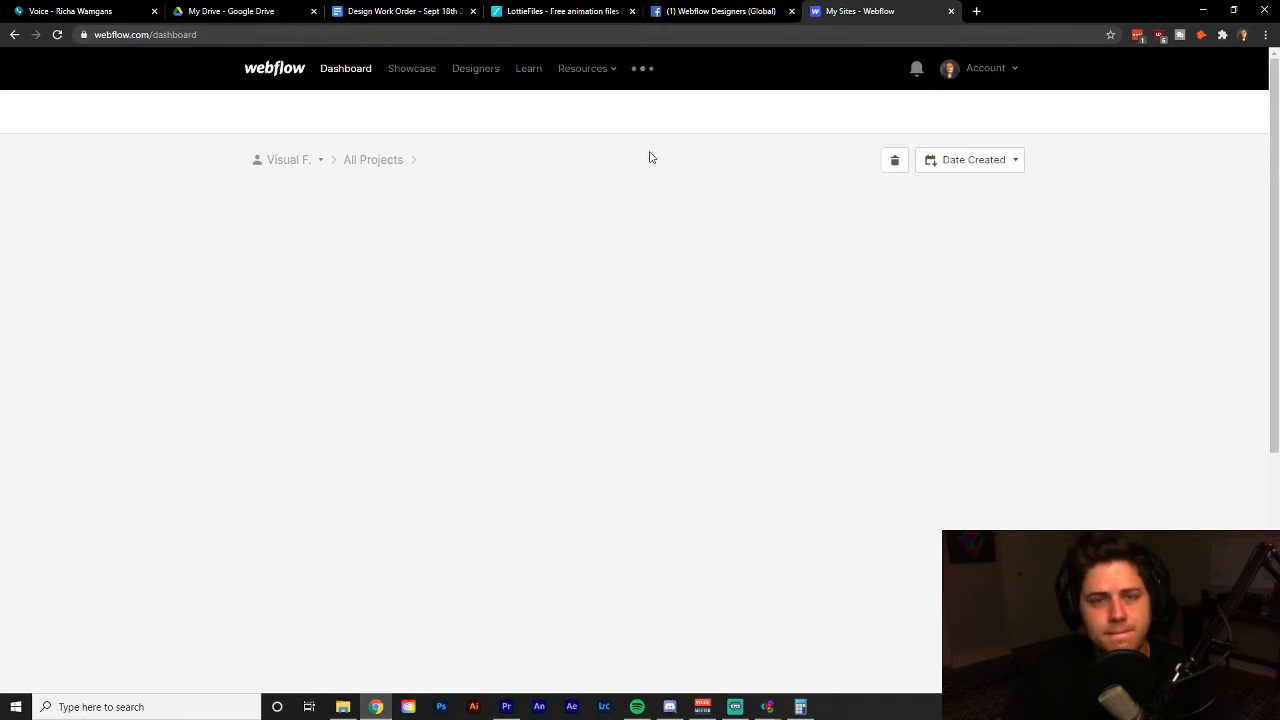
- Switch to LottieFiles and examine the animations on page 6 of the "hamburger" search results
left_click(585, 11)
scroll(567, 378, "down", 1)
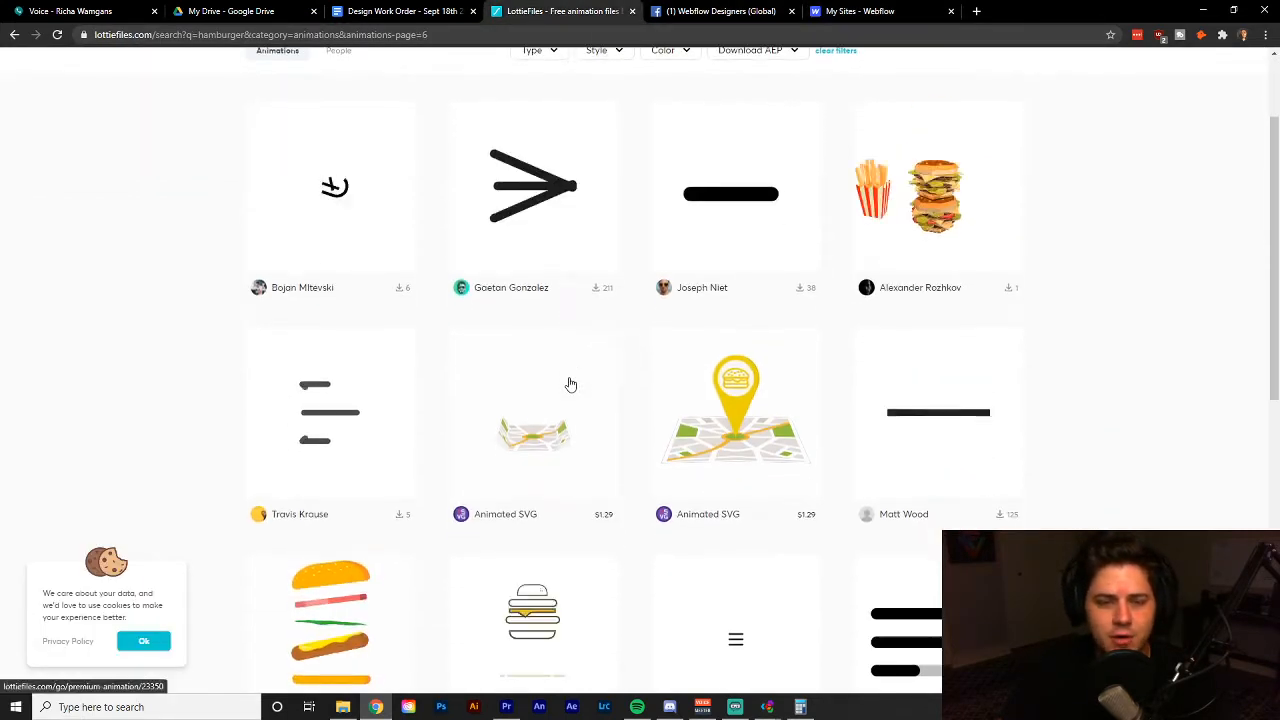
scroll(570, 385, "up", 1)
scroll(570, 383, "down", 1)
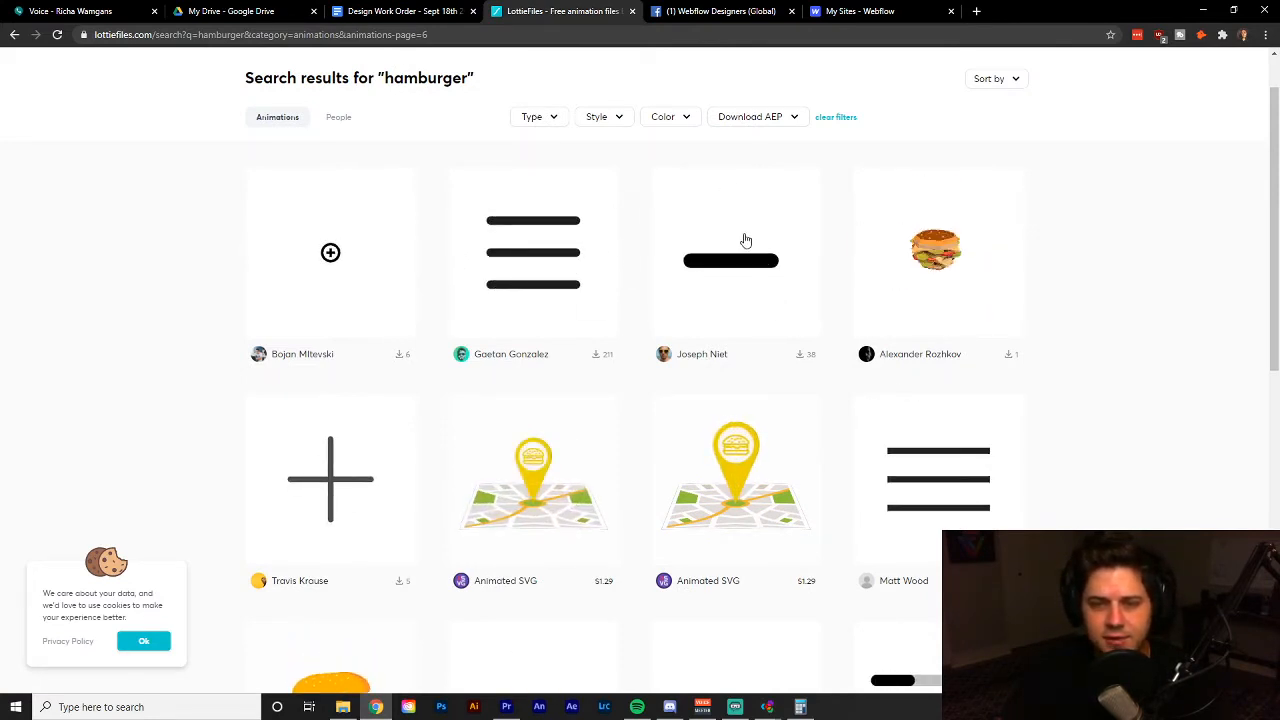
scroll(866, 344, "down", 5)
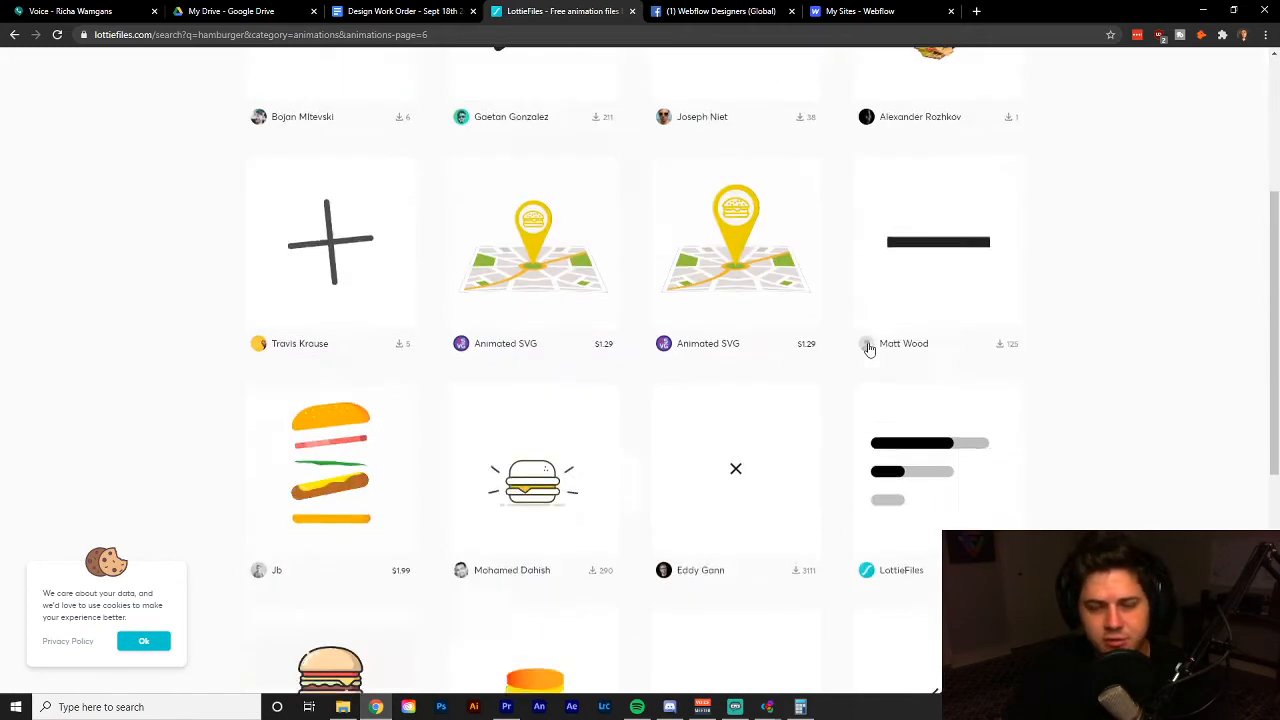
scroll(866, 337, "down", 1)
scroll(808, 423, "up", 1)
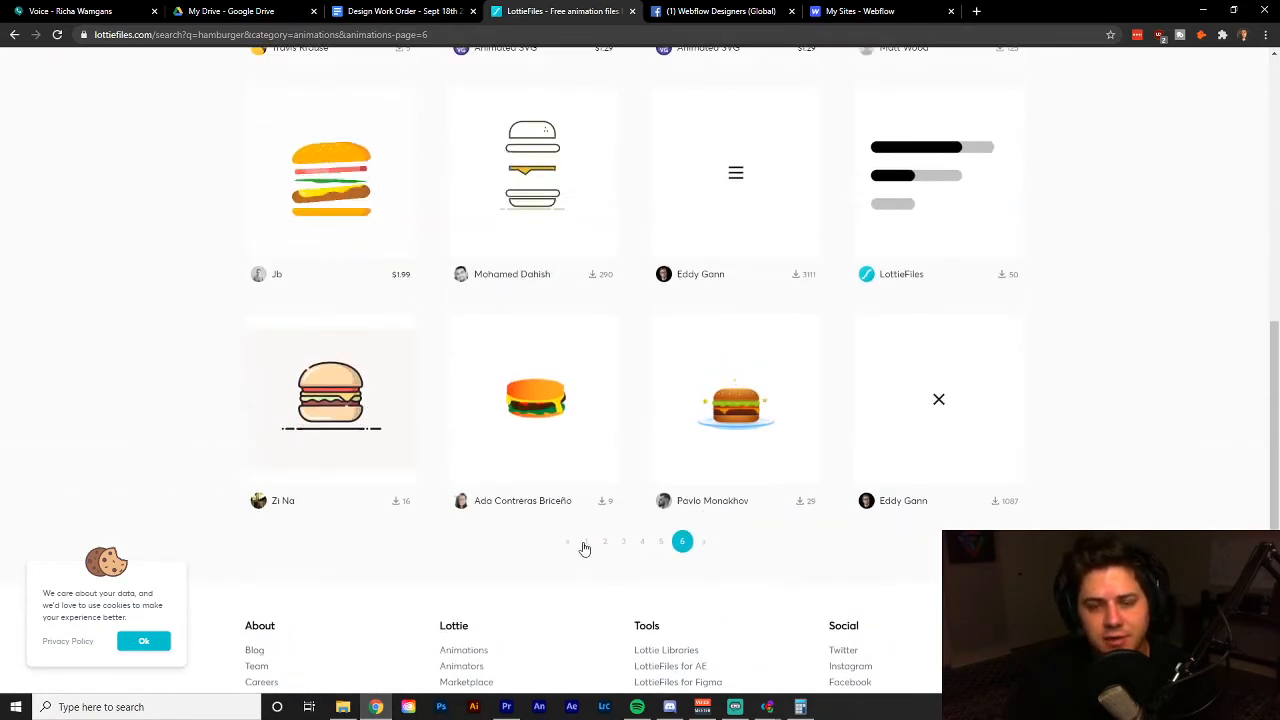
- Go to page 1 of the "hamburger" results and examine how the menu icon animations transition
left_click(586, 542)
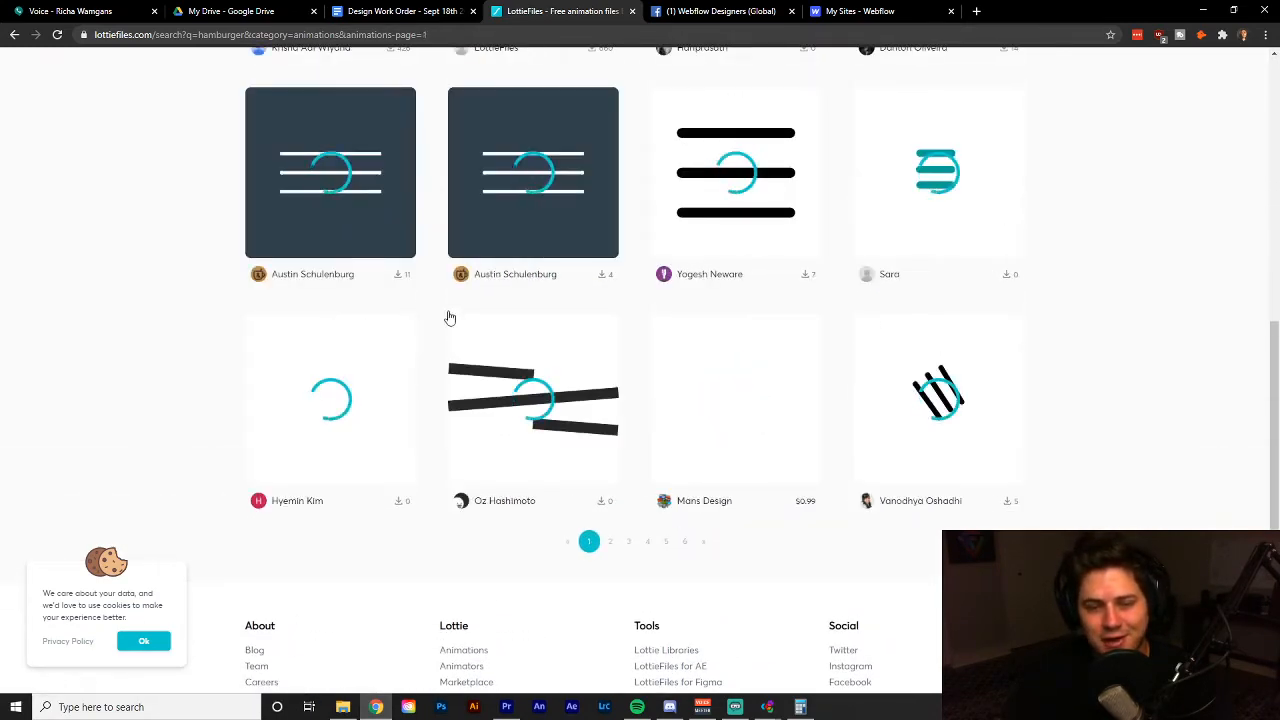
scroll(600, 360, "up", 1)
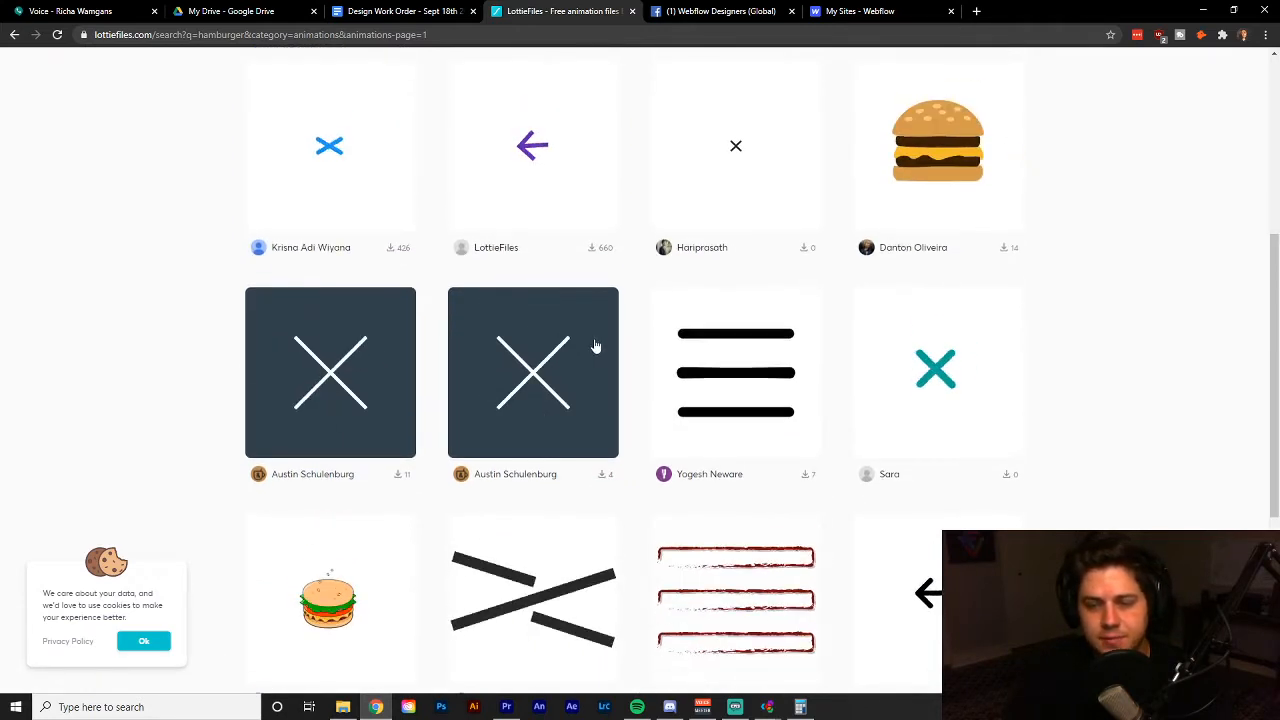
scroll(598, 347, "up", 2)
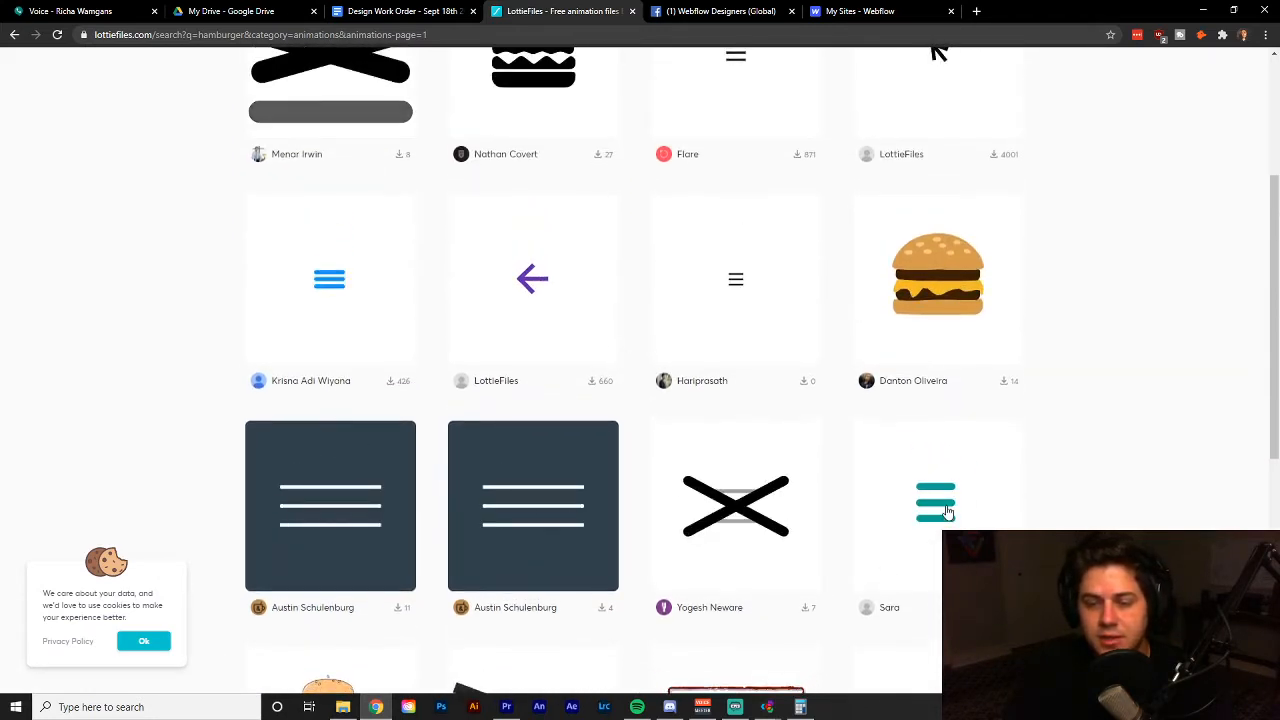
scroll(603, 375, "up", 1)
scroll(617, 378, "up", 1)
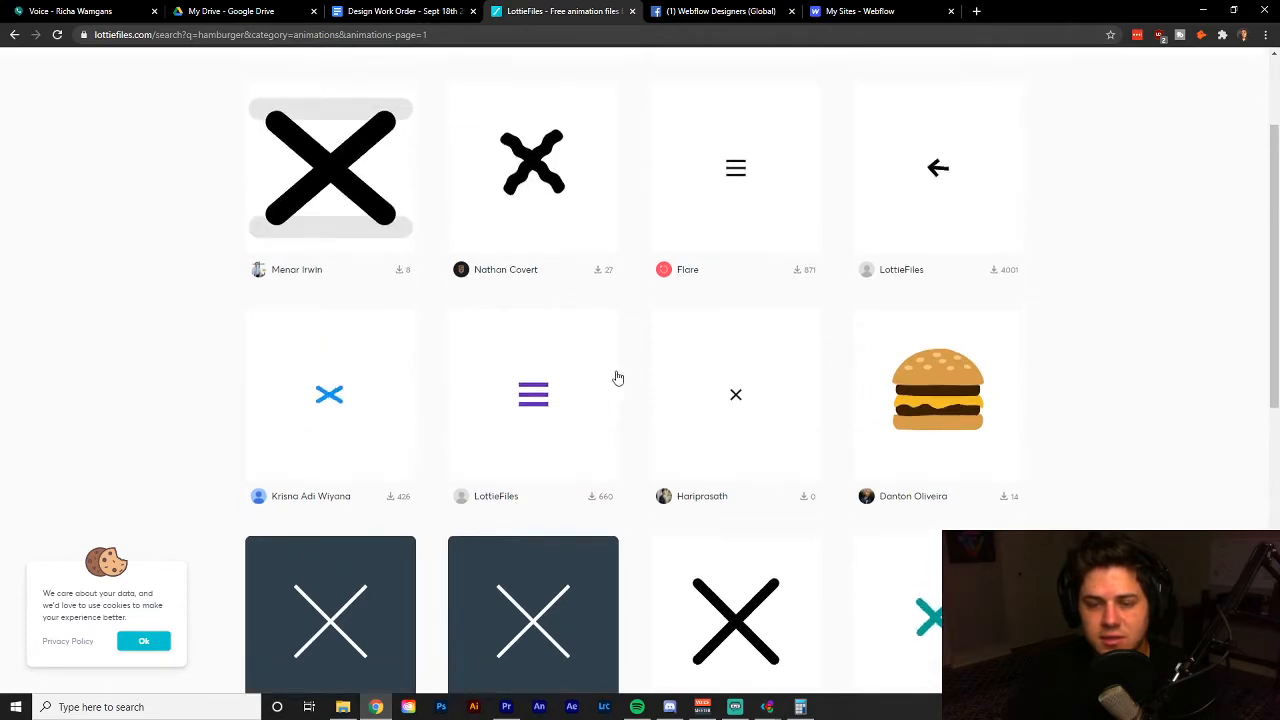
scroll(620, 385, "up", 1)
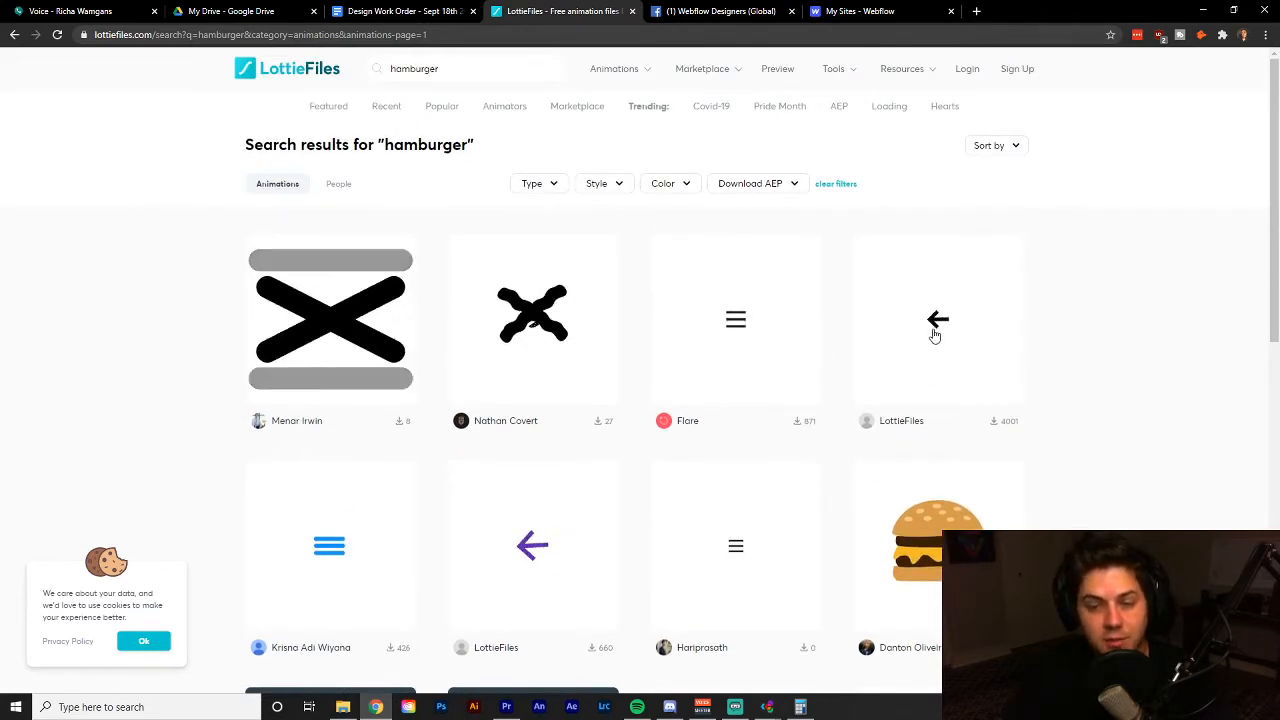
scroll(934, 340, "down", 1)
scroll(934, 345, "down", 1)
scroll(938, 355, "down", 5)
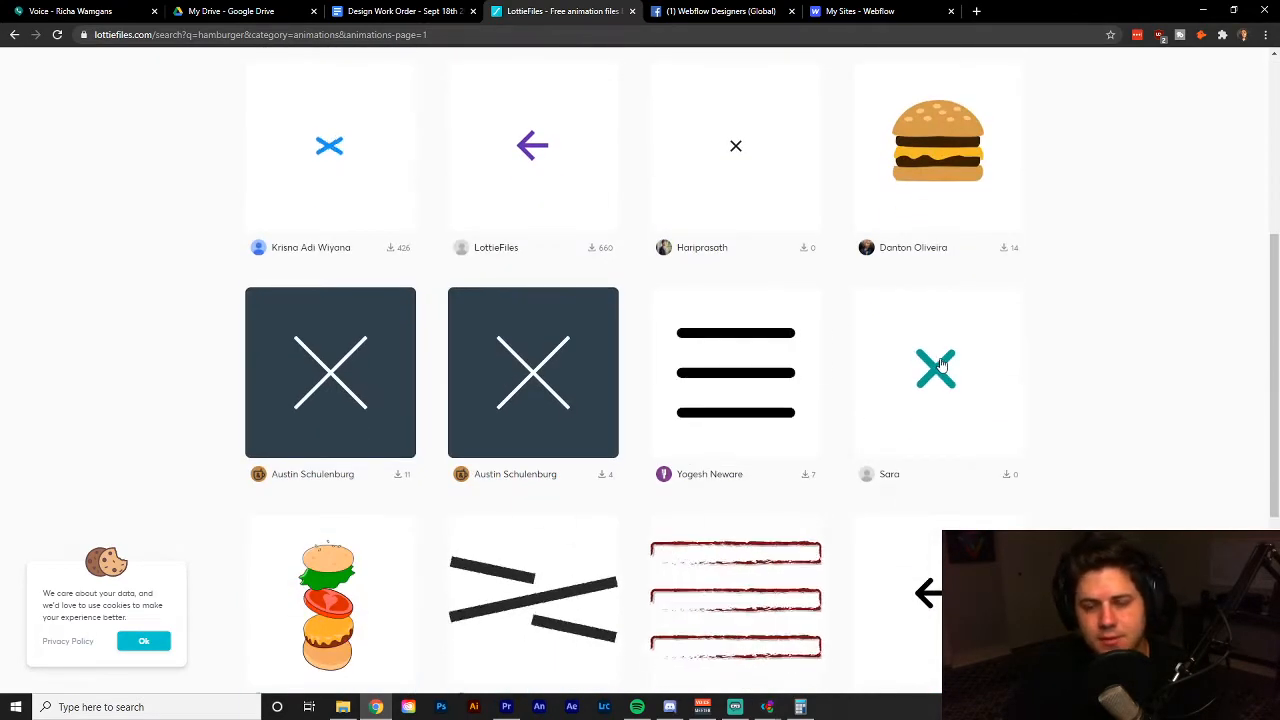
scroll(940, 330, "down", 2)
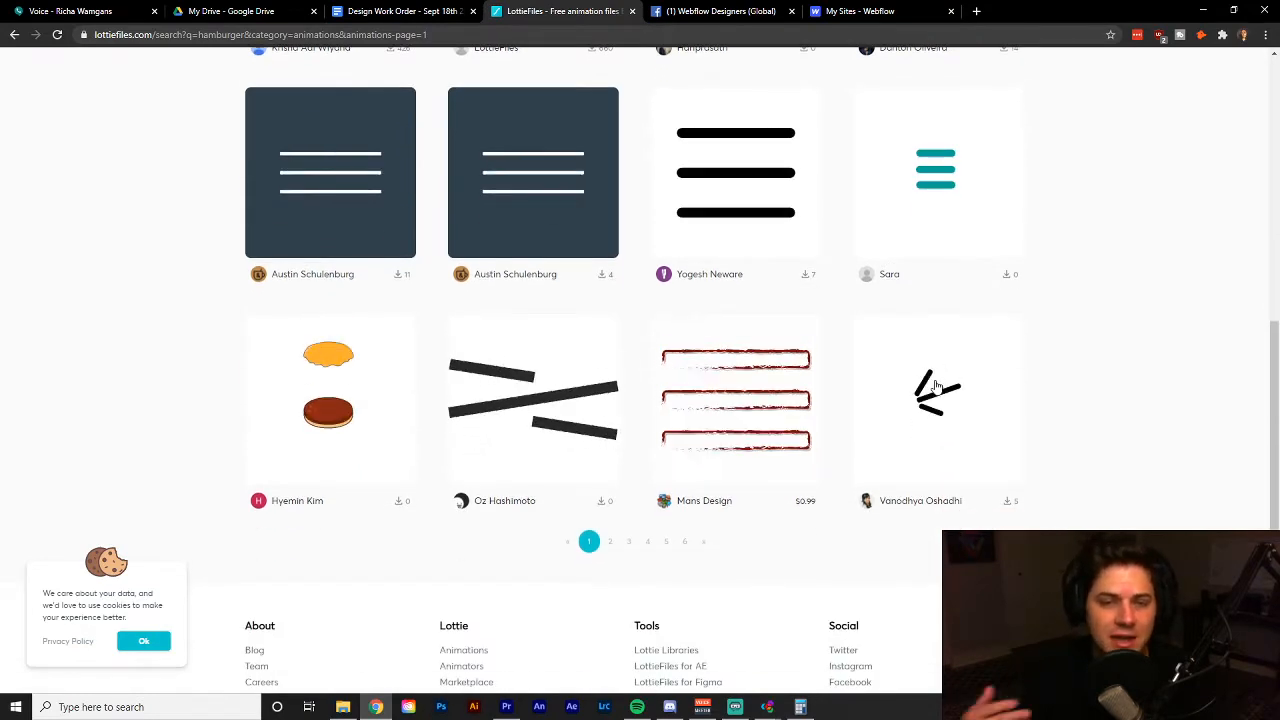
scroll(914, 394, "up", 3)
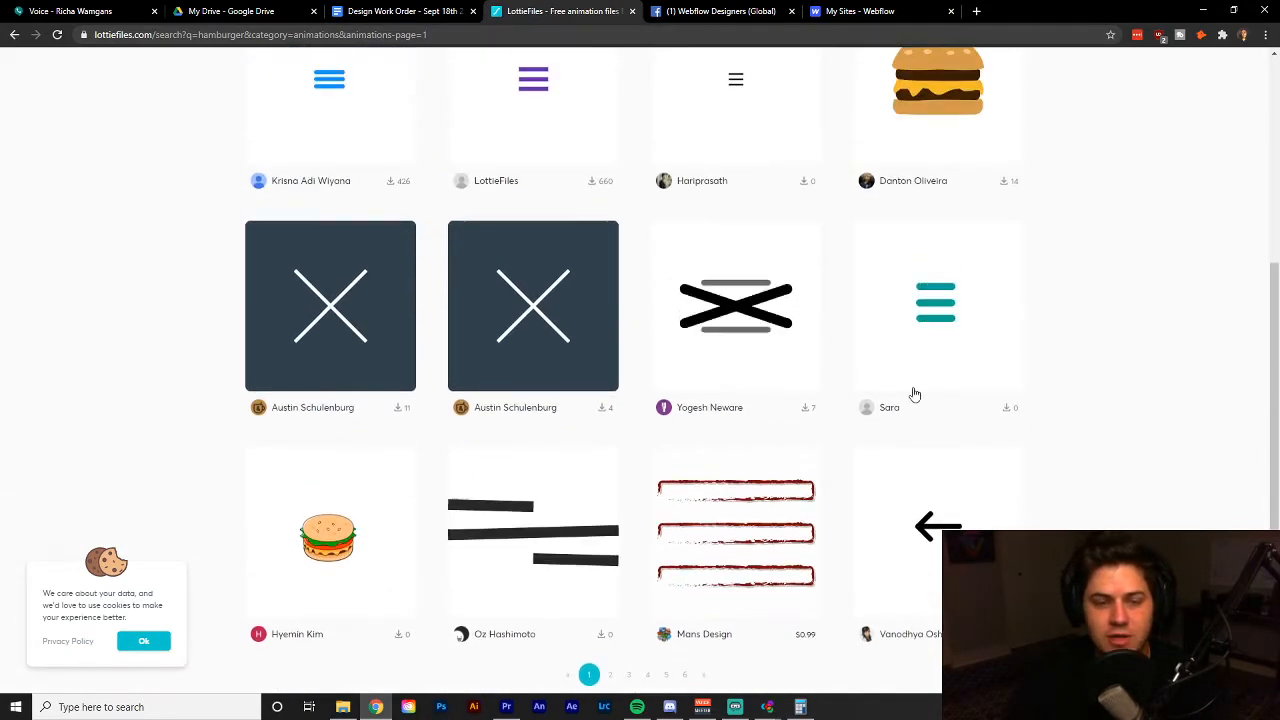
scroll(914, 394, "up", 4)
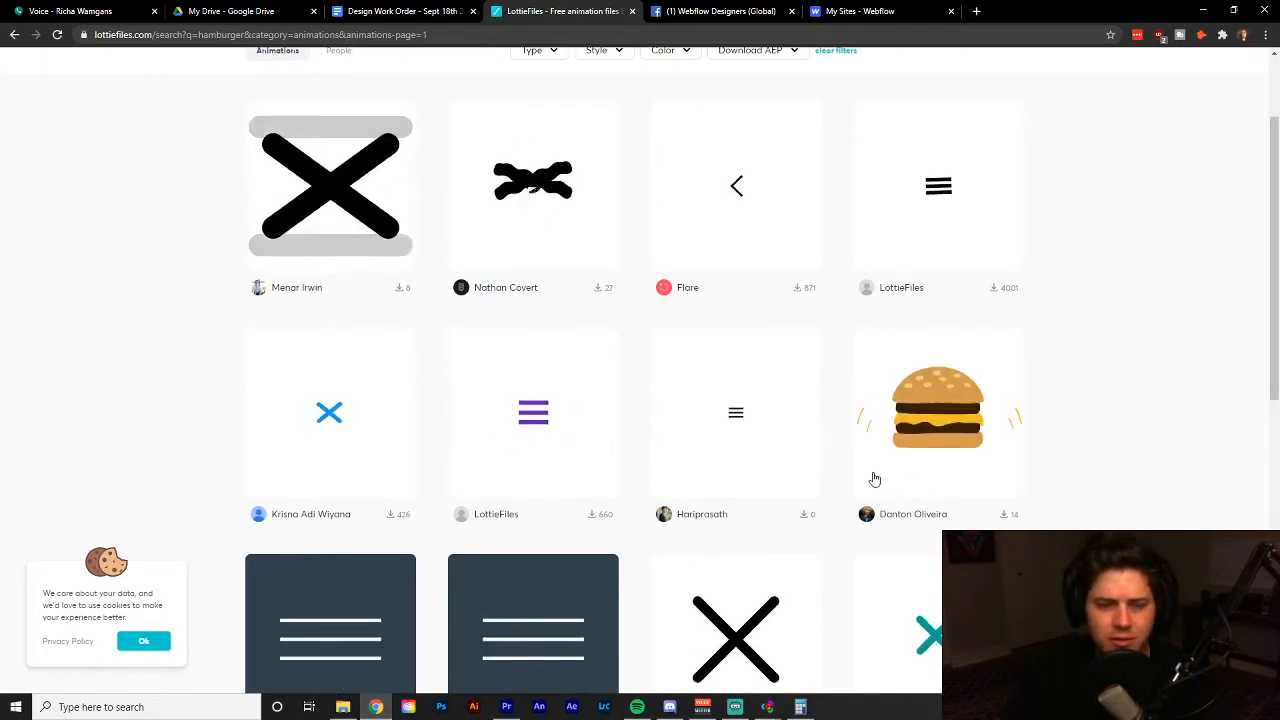
scroll(640, 440, "down", 2)
scroll(680, 480, "up", 1)
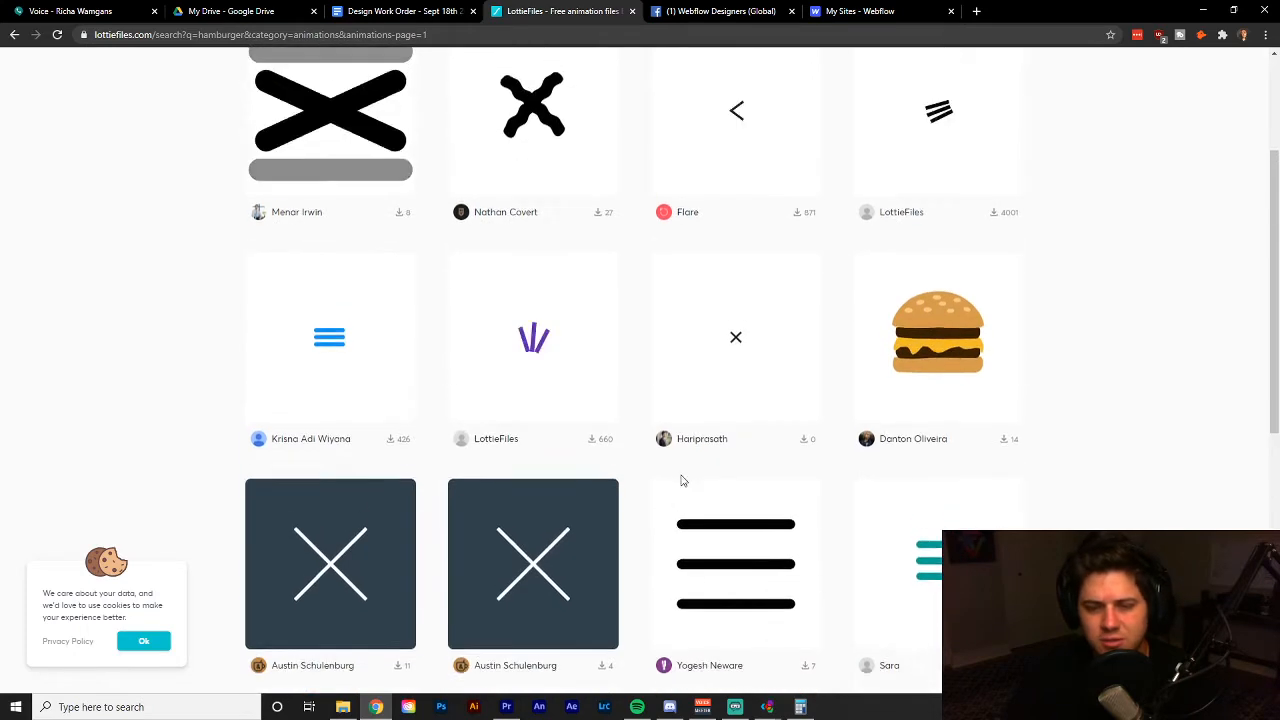
scroll(792, 537, "down", 1)
scroll(1057, 457, "up", 4)
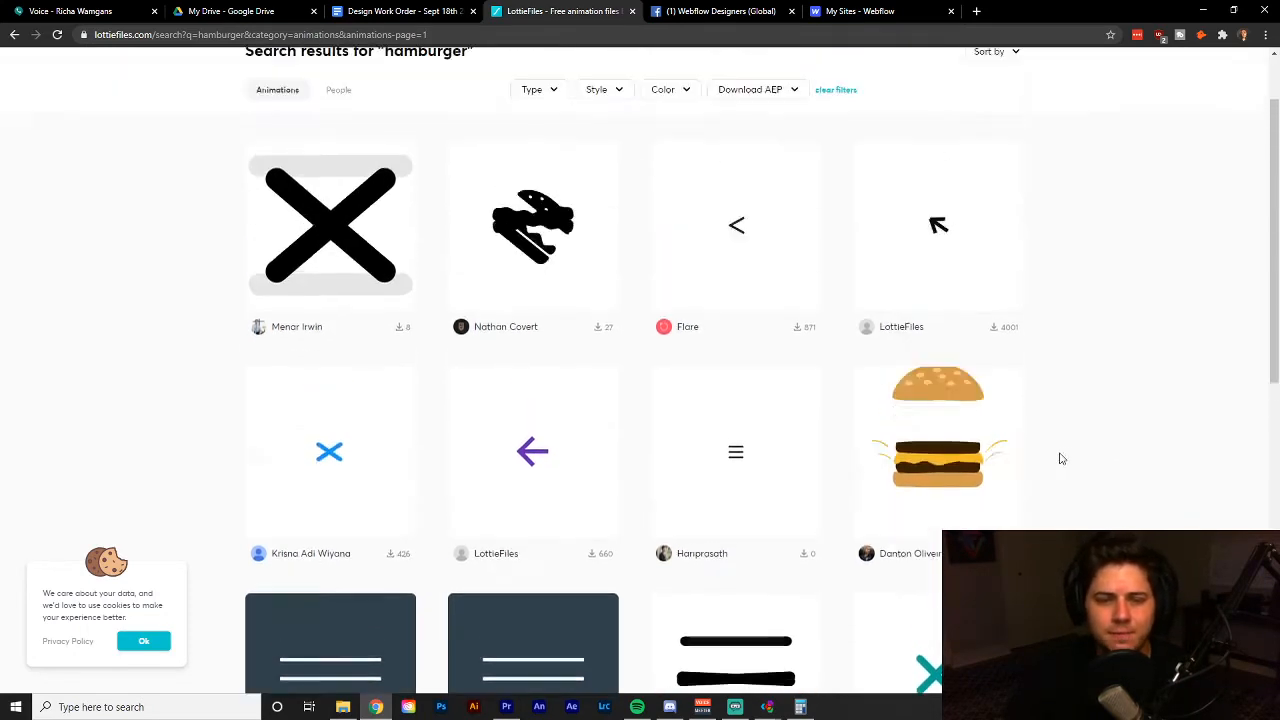
scroll(997, 443, "down", 10)
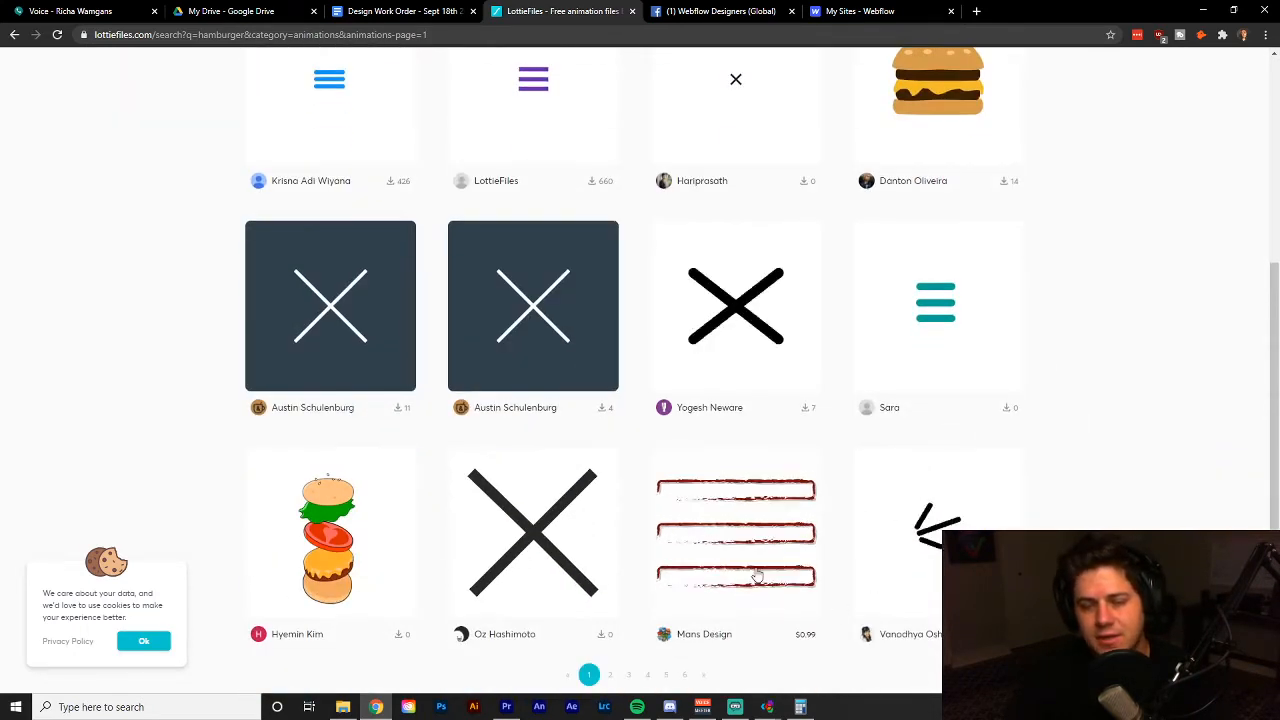
scroll(744, 531, "up", 3)
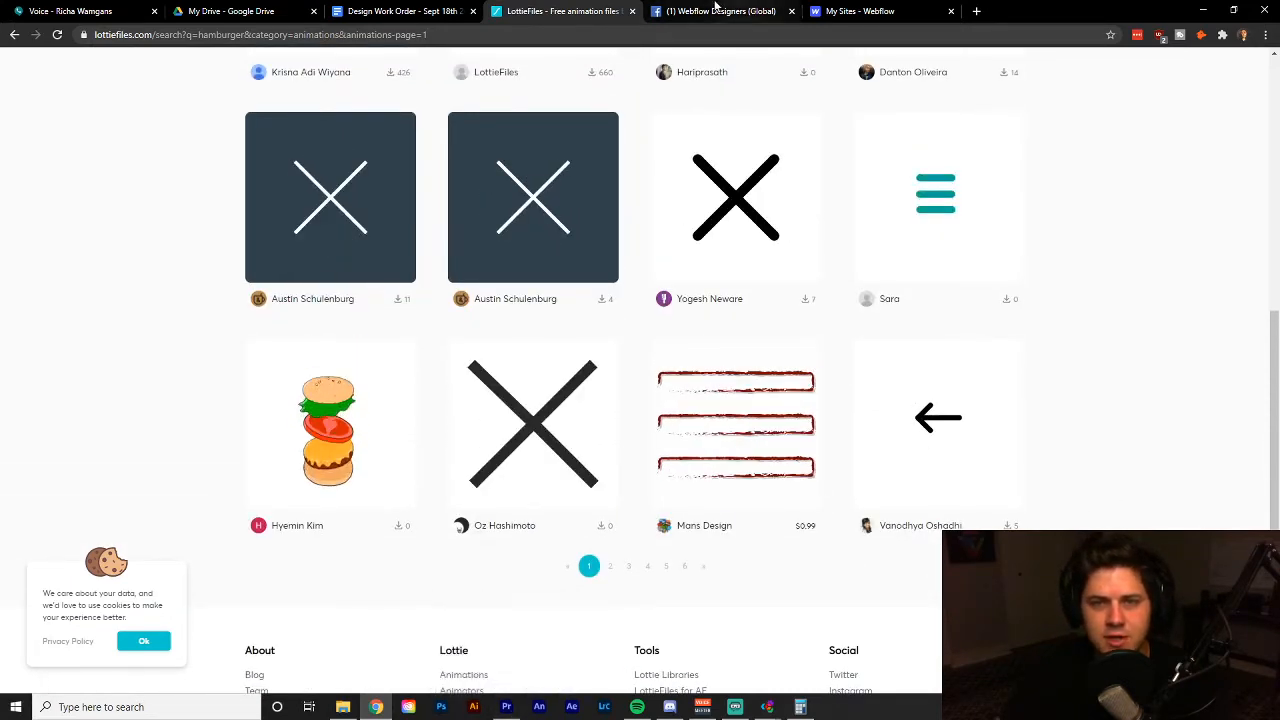
- Open the Aquastaser - Udesly project in Webflow and test opening and closing its navigation menu in the tablet preview
left_click(860, 11)
left_click(720, 11)
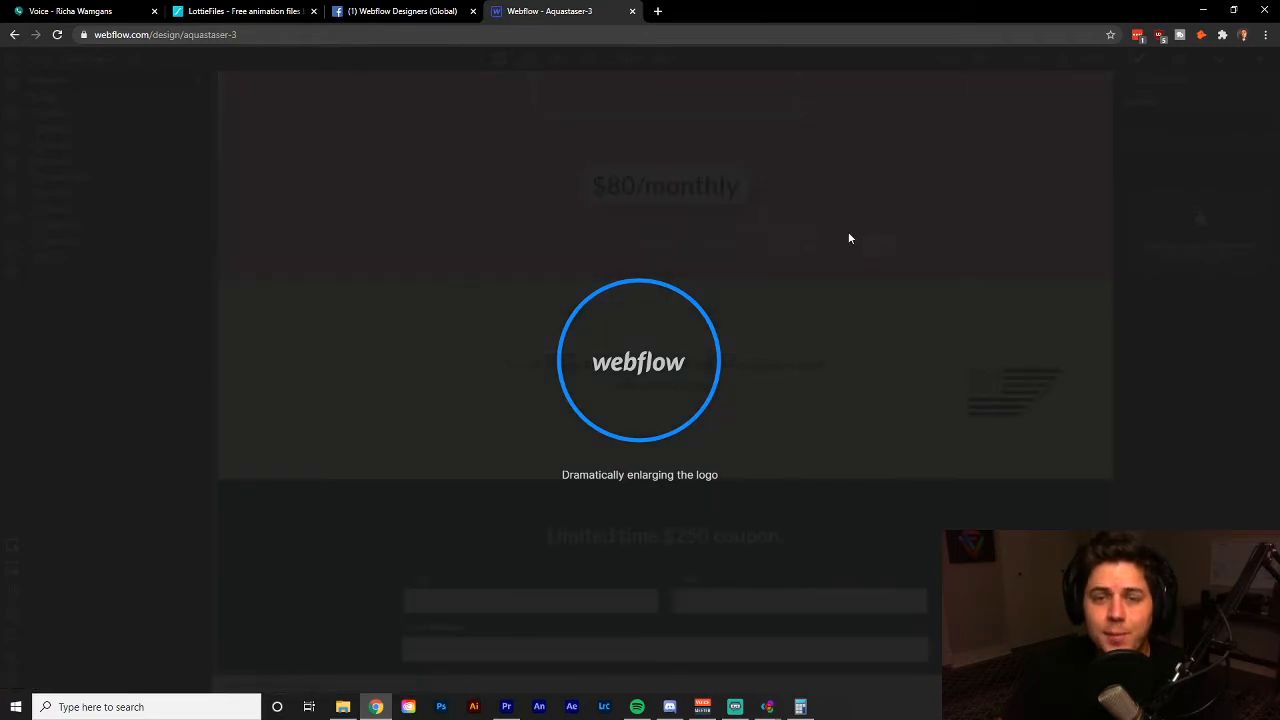
scroll(716, 233, "up", 10)
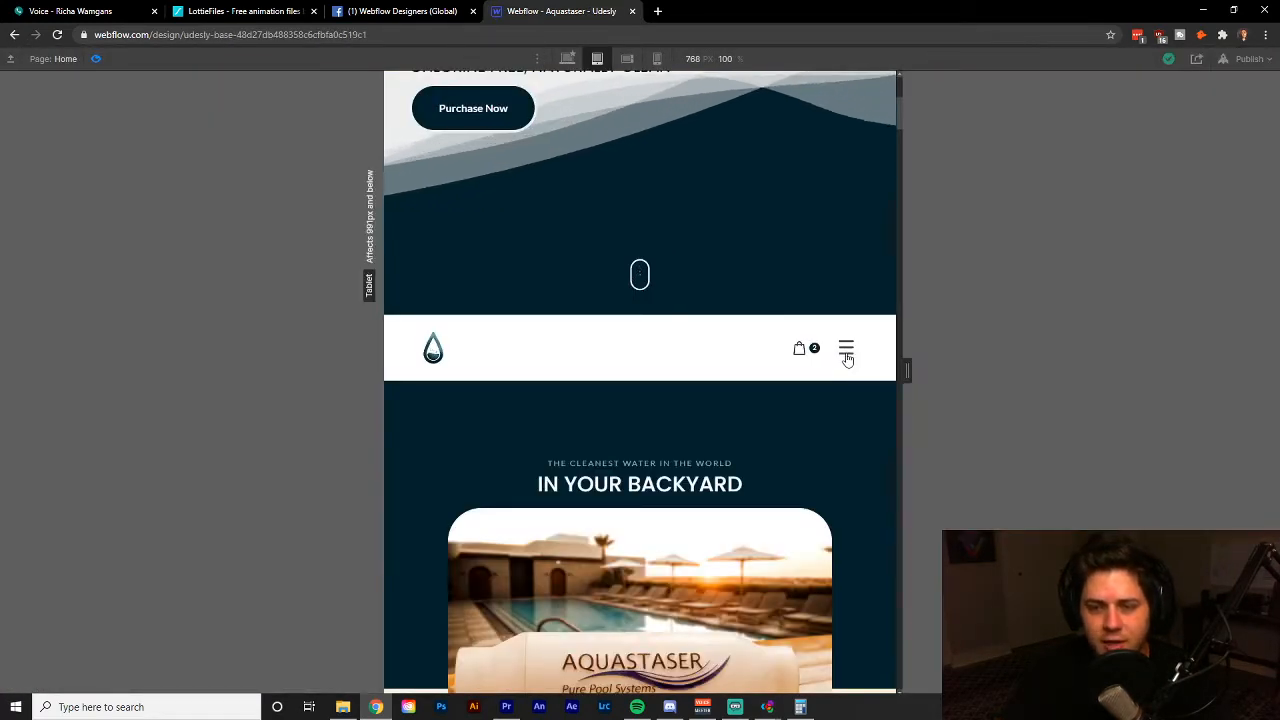
left_click(847, 355)
left_click(847, 356)
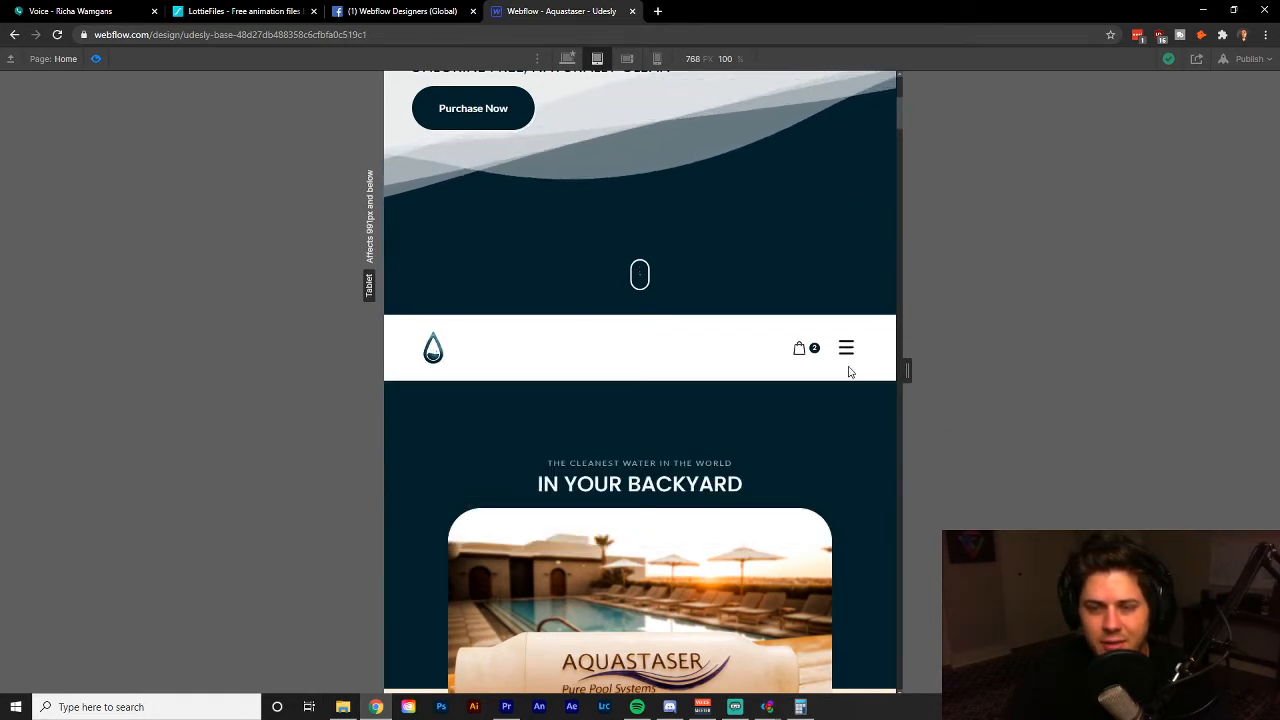
left_click(847, 357)
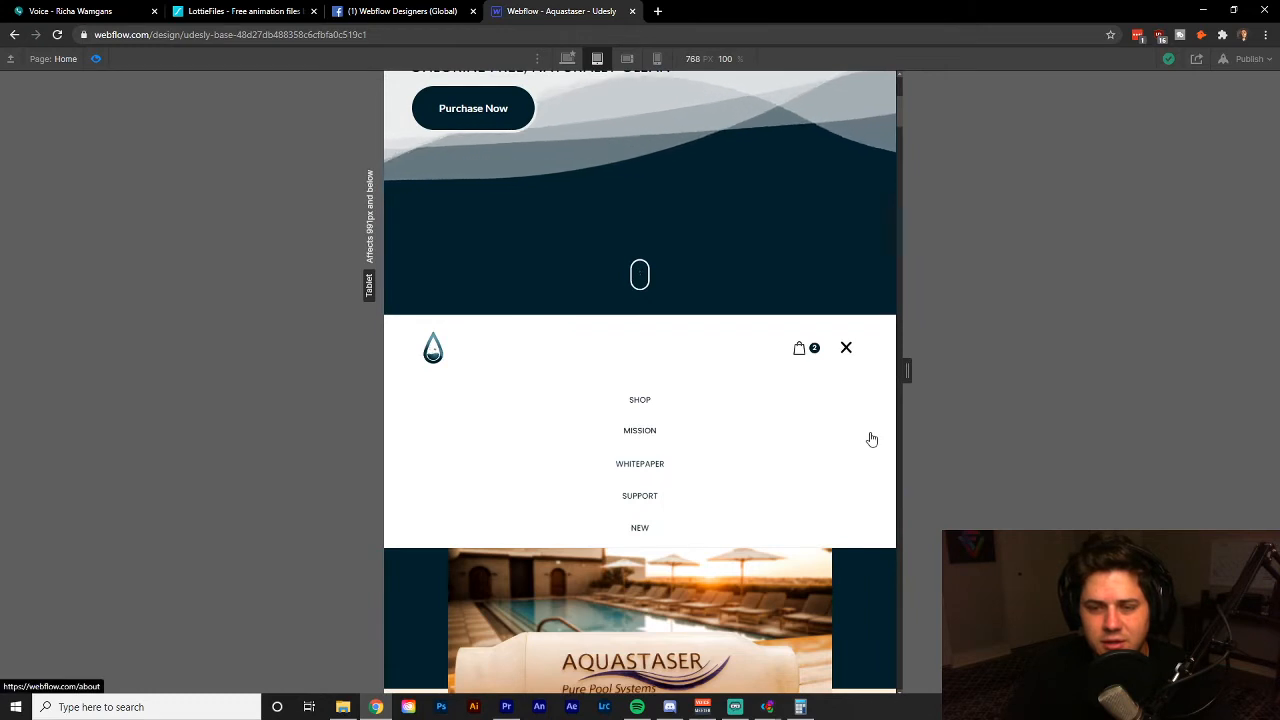
left_click(846, 350)
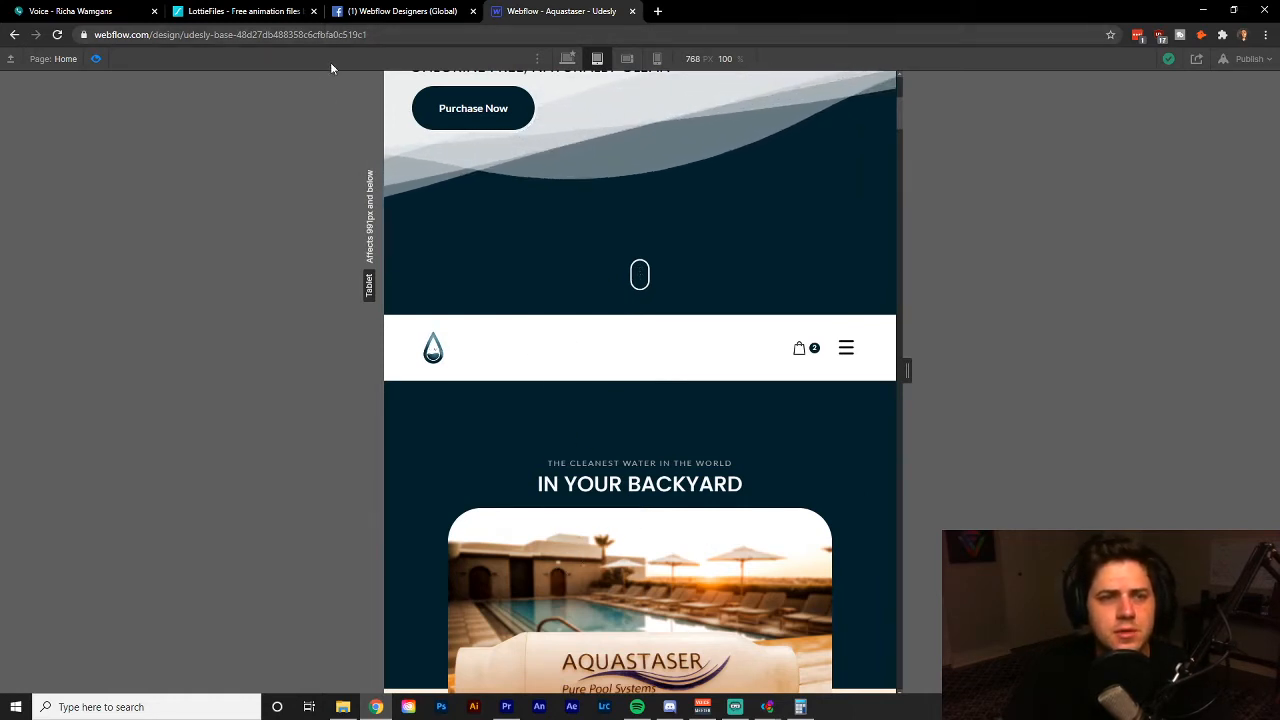
- Launch Adobe Illustrator and close the Adobe Premiere Pro window
left_click(472, 708)
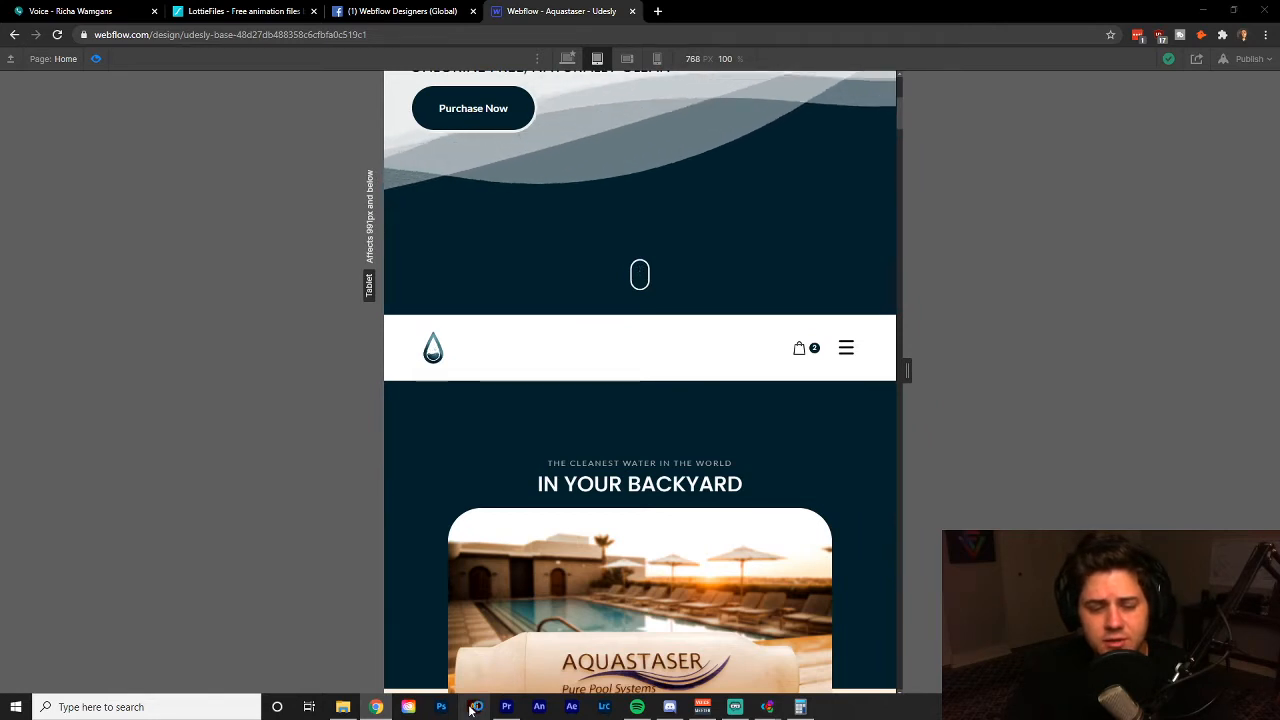
right_click(510, 706)
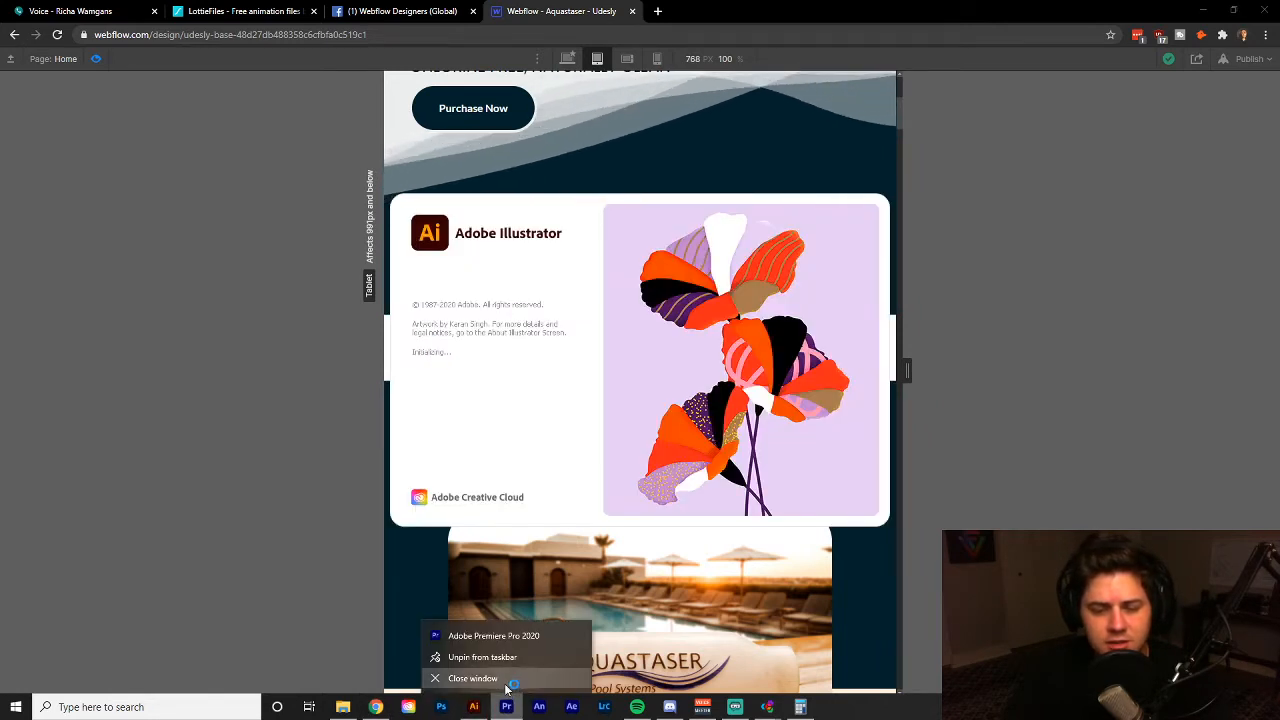
left_click(506, 683)
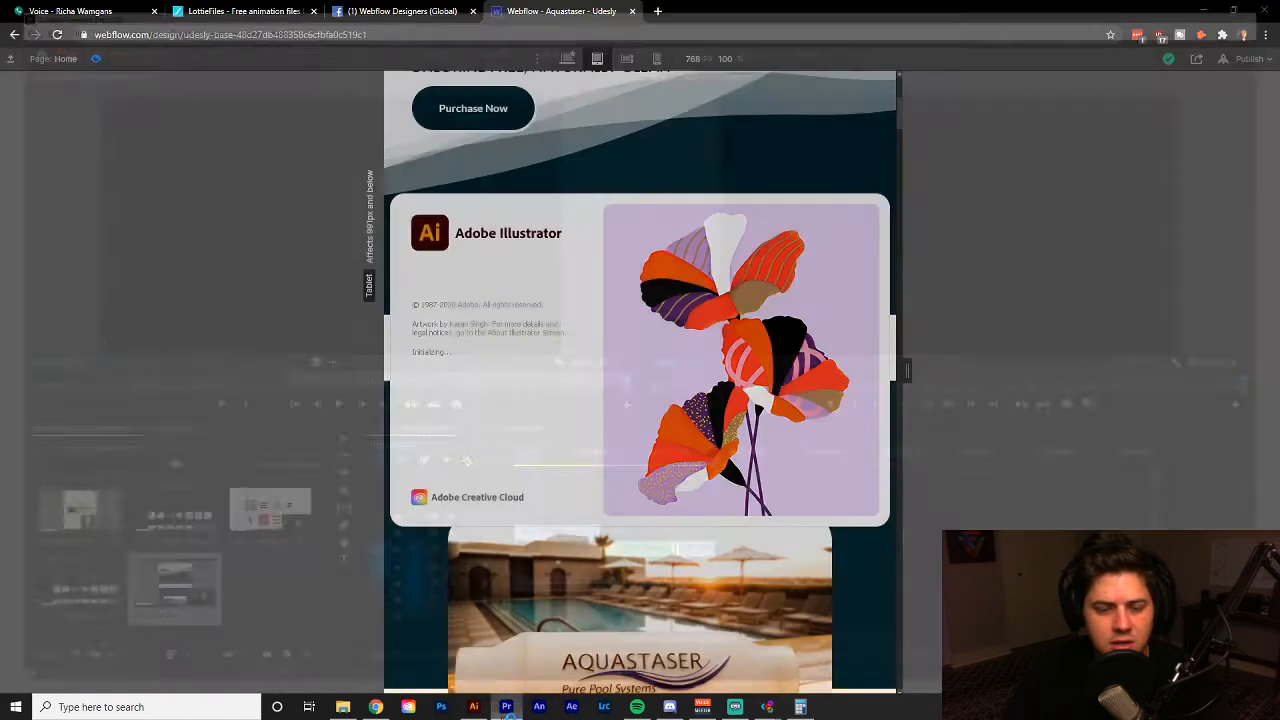
mouse_move(474, 708)
mouse_move(424, 647)
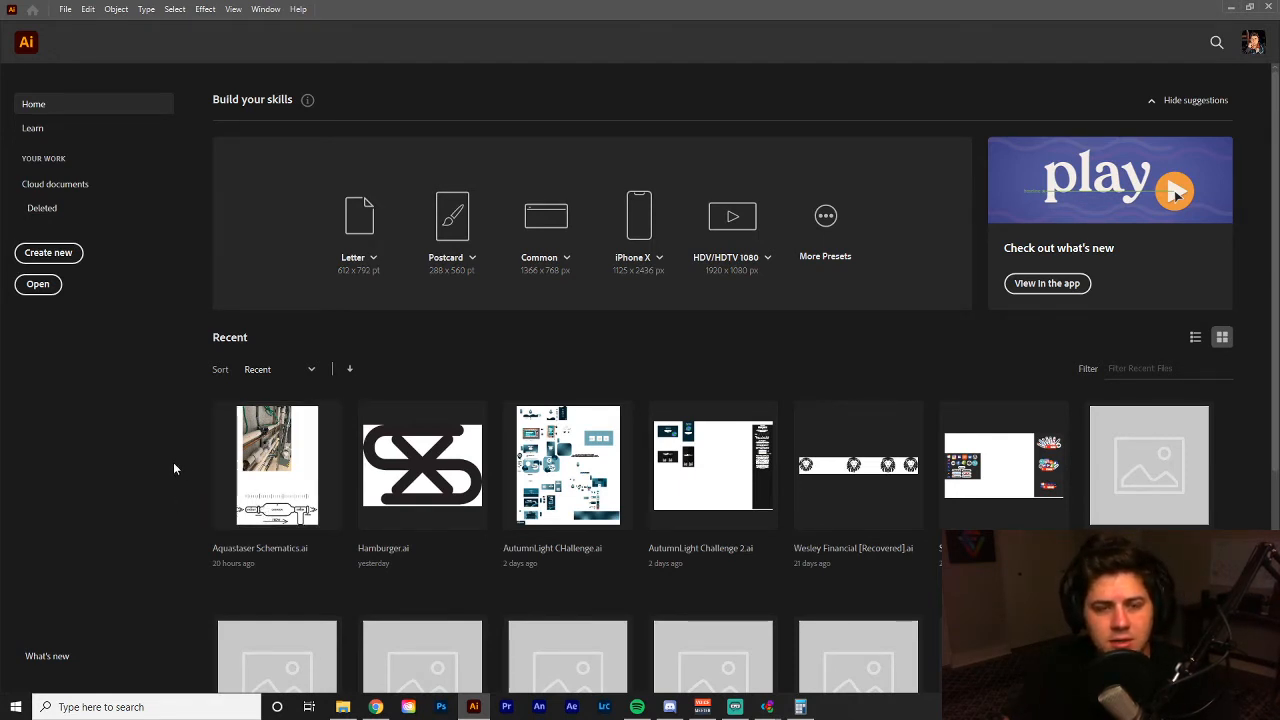
- Open the recent file Hamburger.ai in Illustrator
left_click(410, 457)
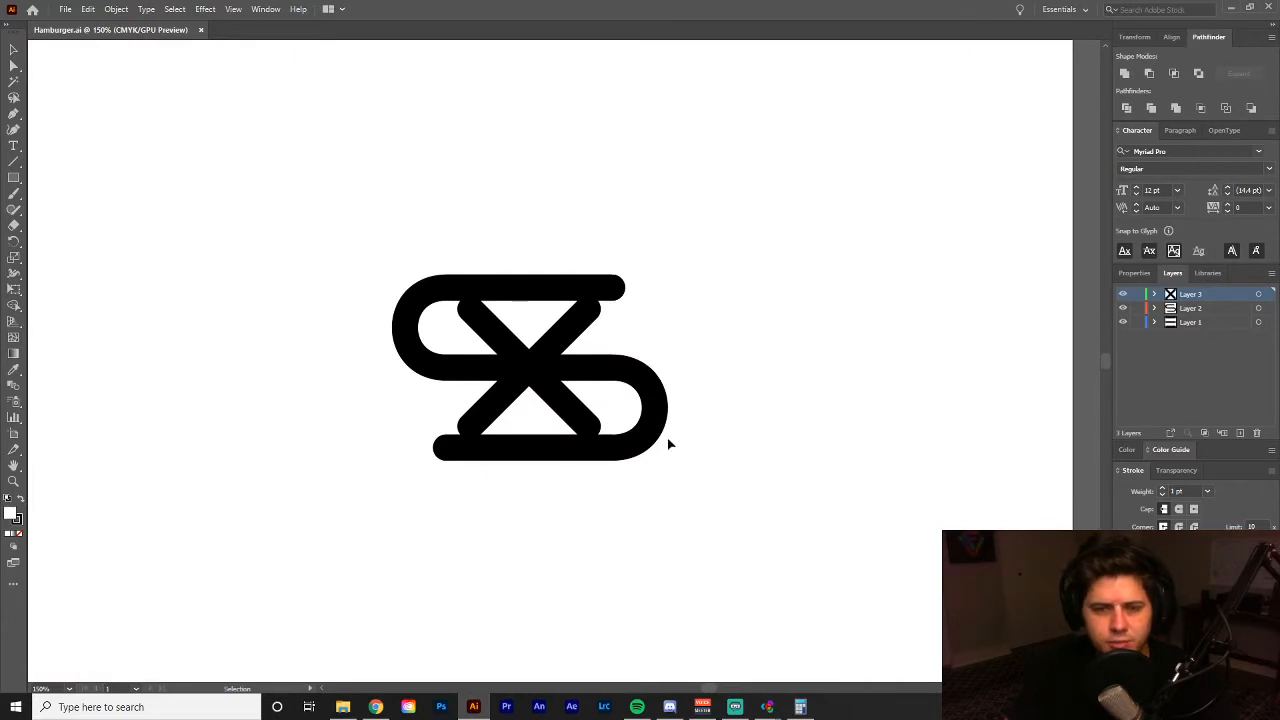
left_click_drag(704, 466, 727, 490)
key("z")
left_click(629, 363, "alt")
left_click(630, 362, "alt")
left_click(628, 423)
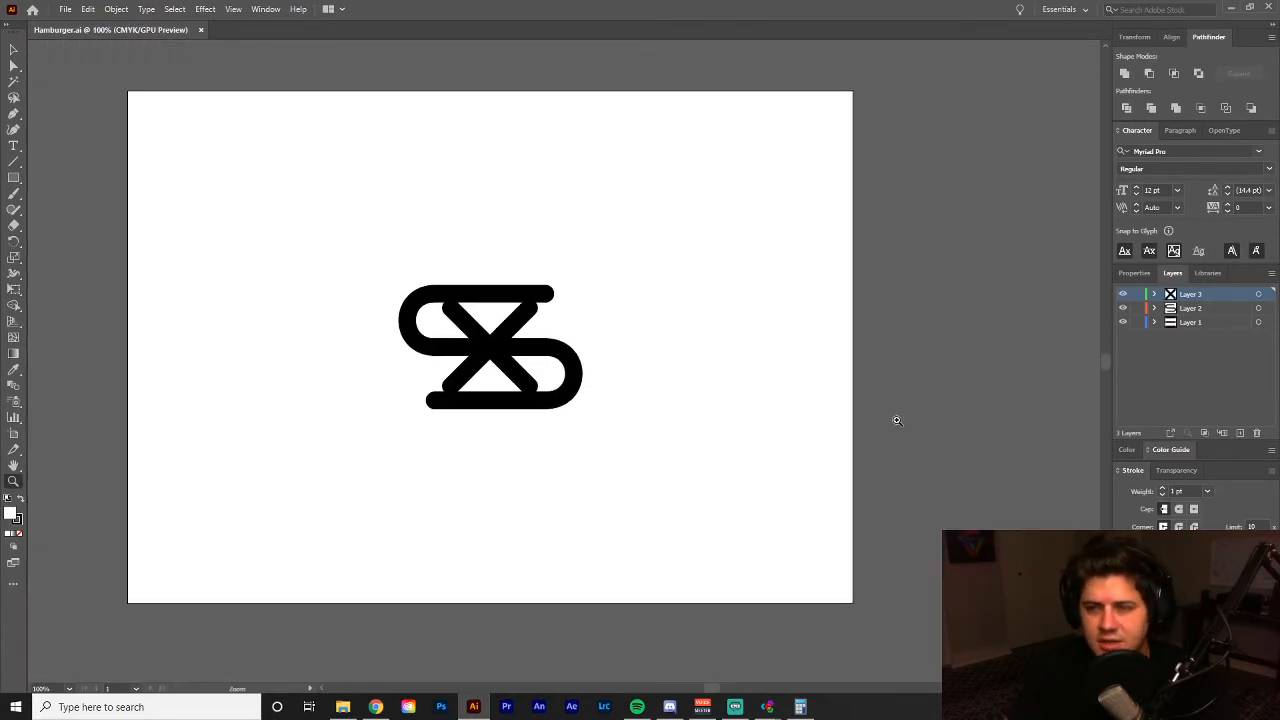
- Hide Layer 3 and Layer 2 to examine the three horizontal bars on Layer 1 by themselves
left_click(1122, 294)
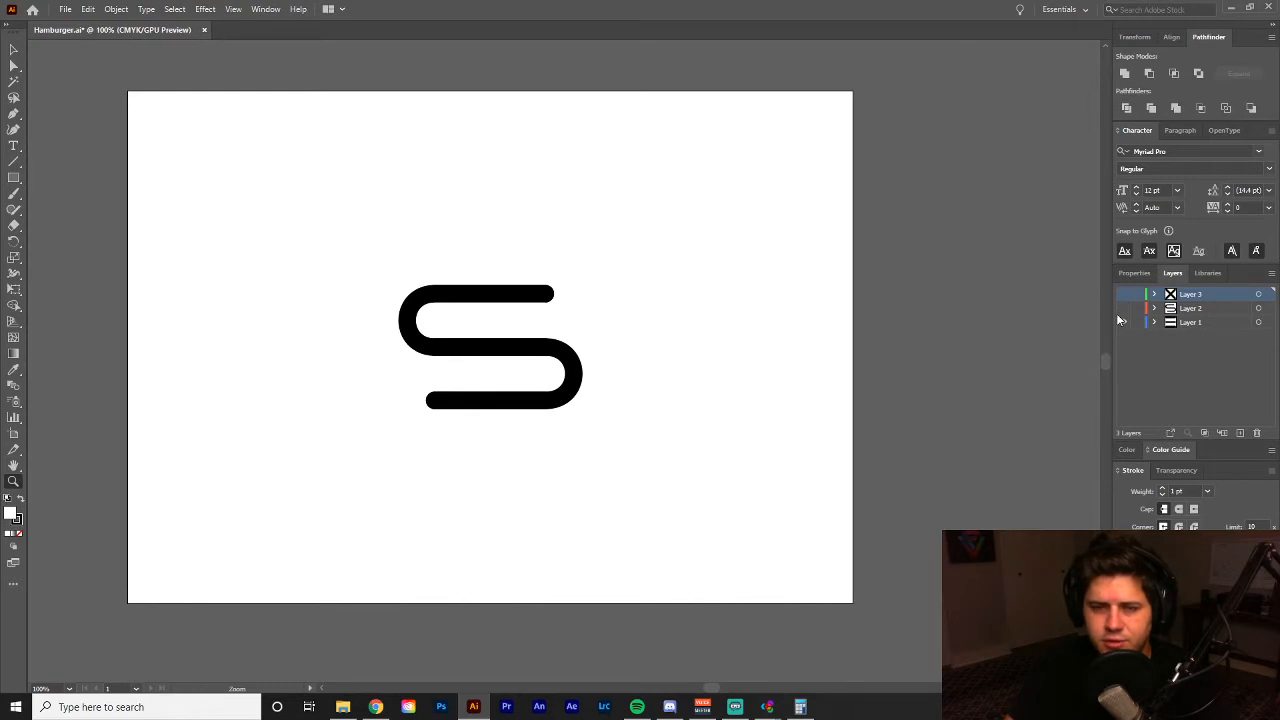
left_click(1233, 322)
left_click(1121, 308)
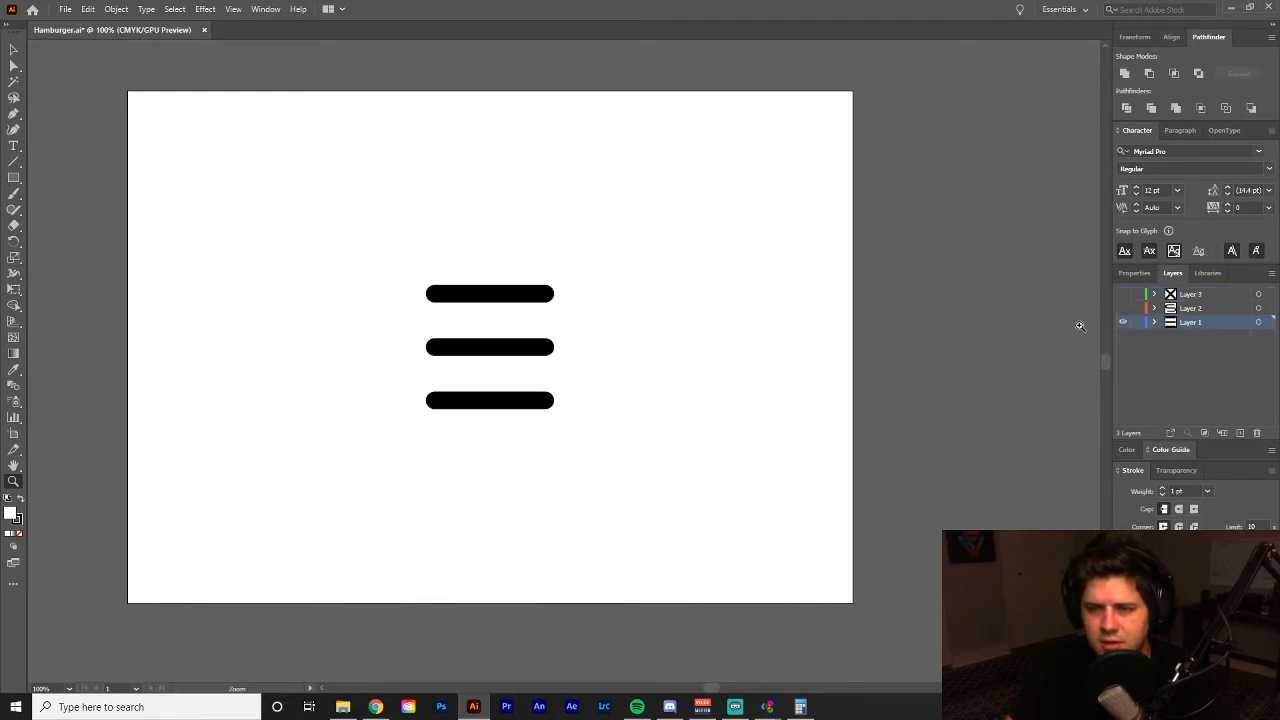
left_click_drag(726, 366, 761, 402)
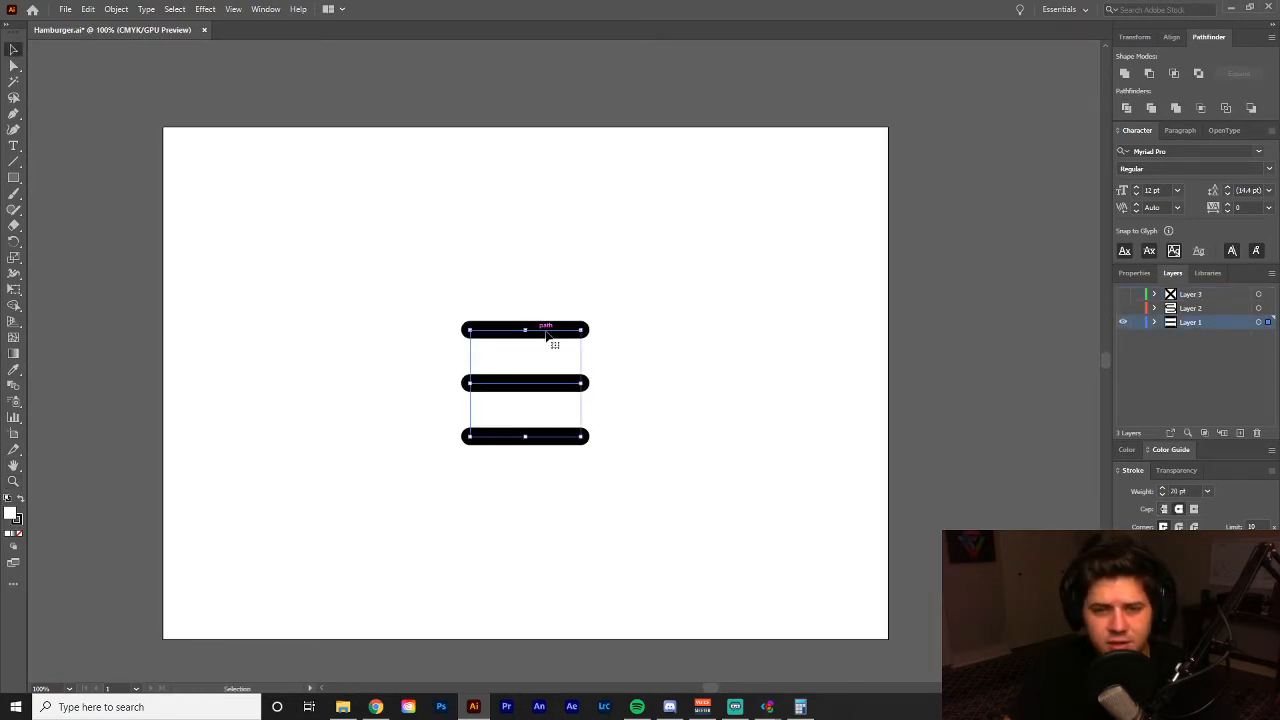
left_click_drag(650, 441, 614, 451)
key("z")
left_click(722, 425, "alt")
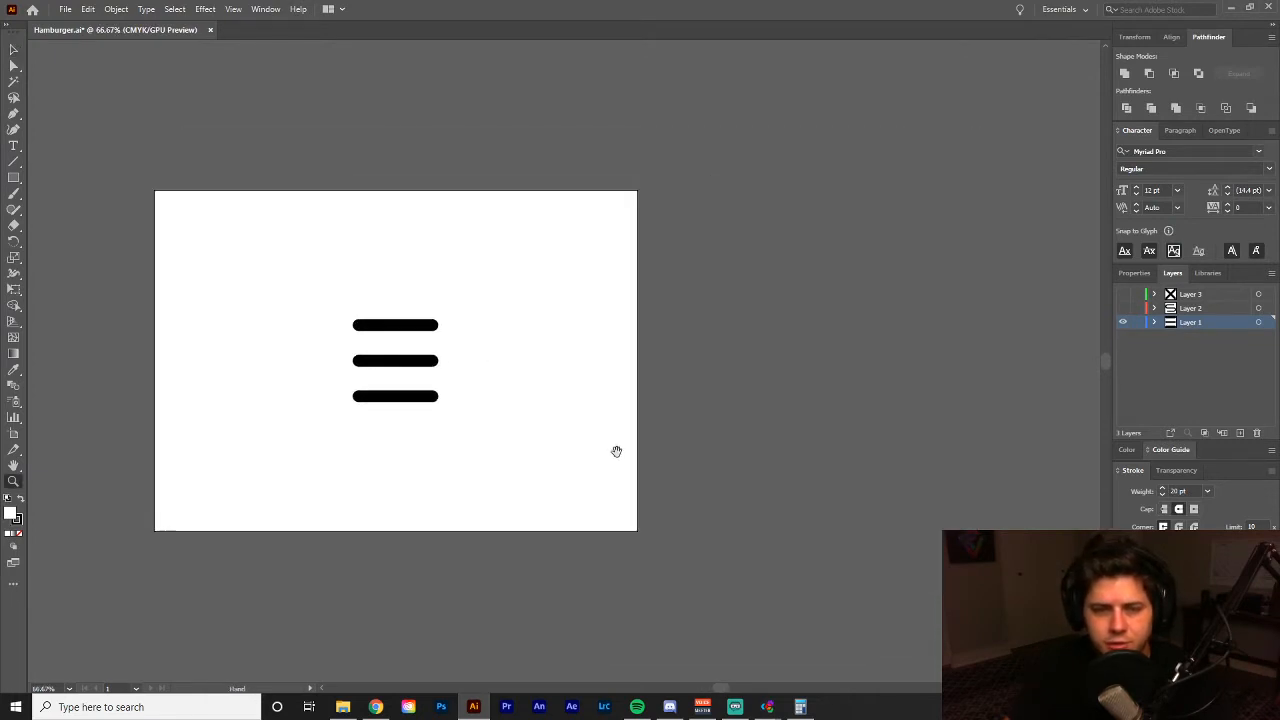
- Show Layer 2 and Layer 3 again, and briefly isolate the S-shaped group to inspect it
left_click(1122, 307)
left_click_drag(508, 279, 325, 430)
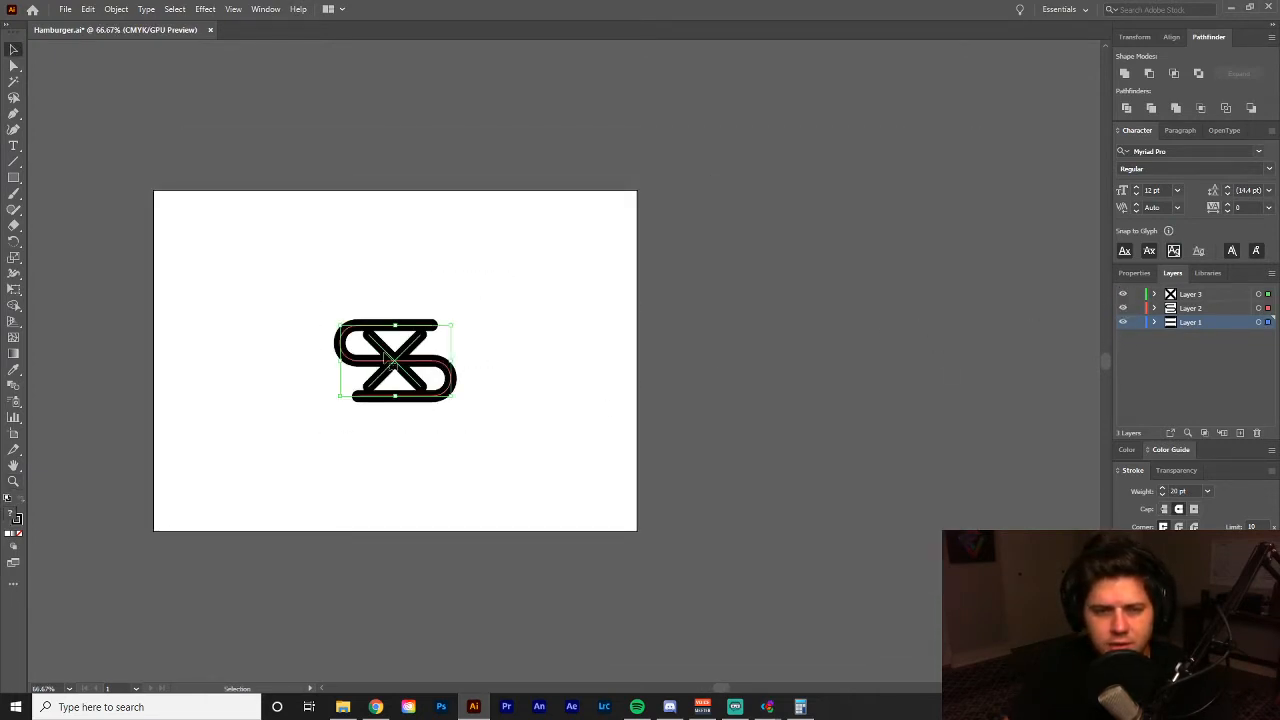
left_click_drag(508, 283, 298, 410)
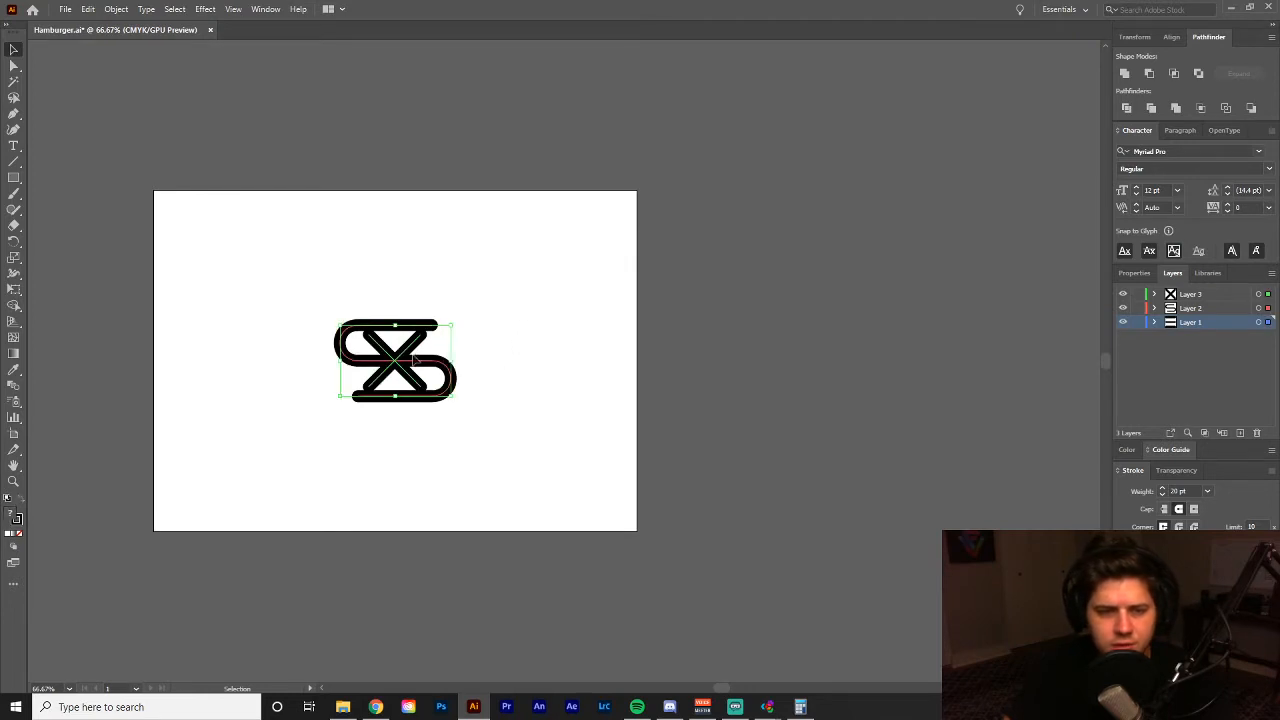
double_click(404, 368)
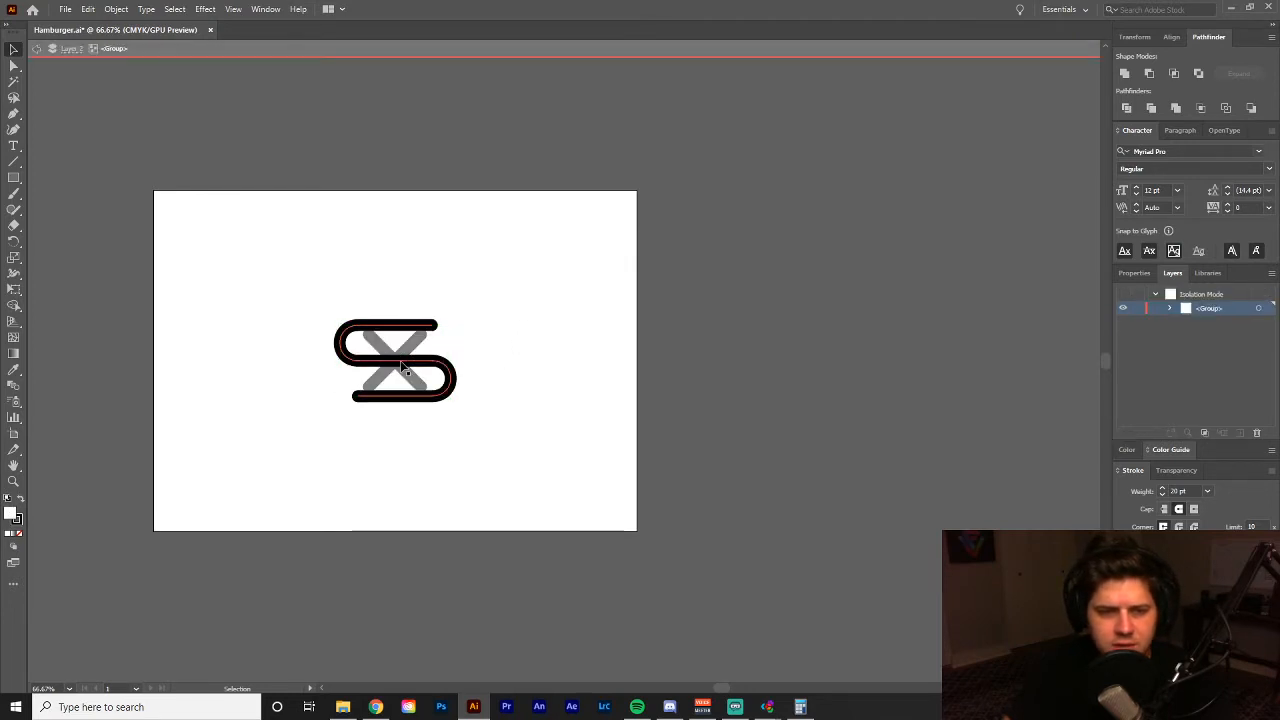
double_click(514, 331)
- Draw a straight horizontal line with the Pen tool on the empty canvas beside the artboard
key("z")
left_click(598, 357)
left_click_drag(611, 393, 577, 351)
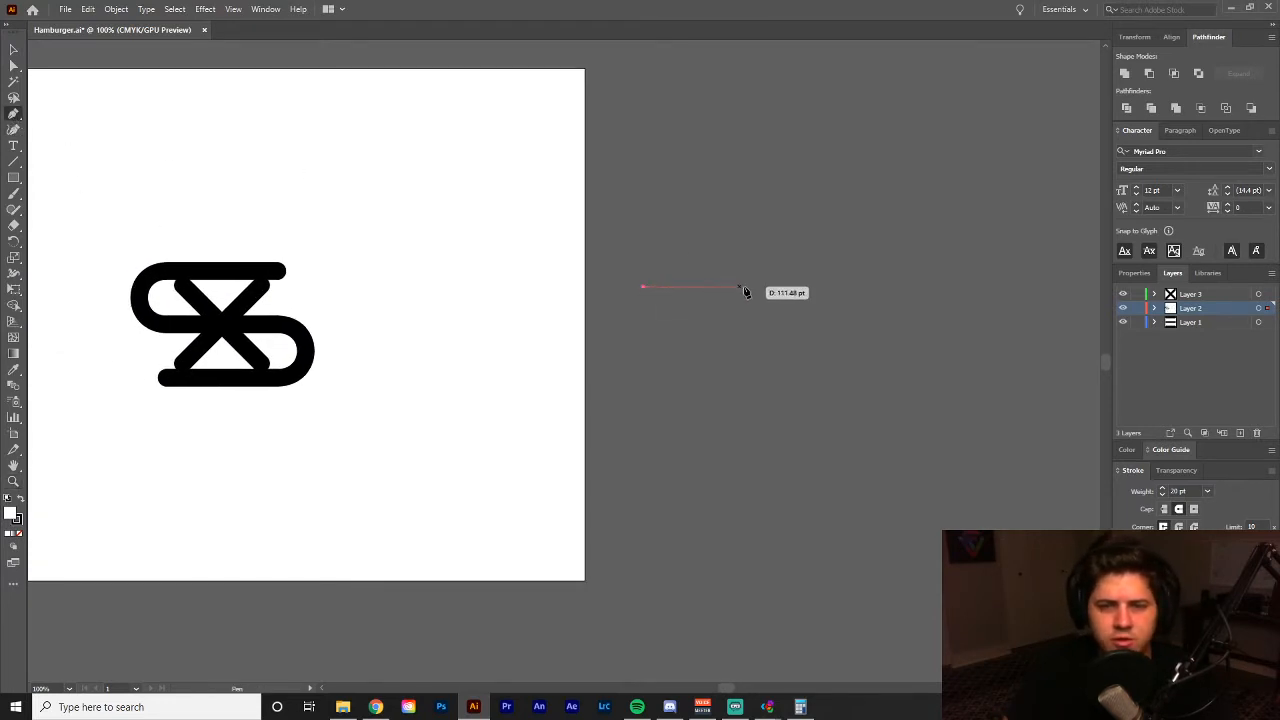
left_click(828, 288)
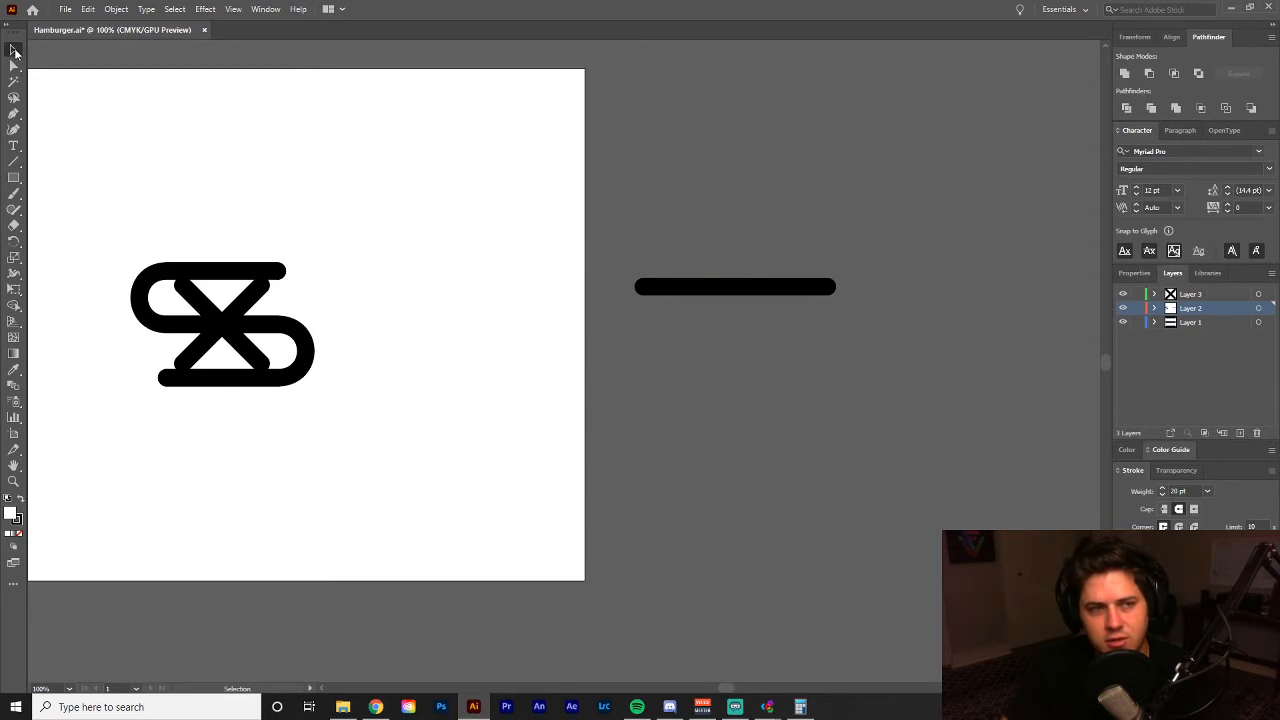
- Duplicate the new line straight down and repeat the copy to make three evenly spaced horizontal bars
left_click_drag(888, 236, 782, 188)
left_click_drag(662, 248, 760, 226)
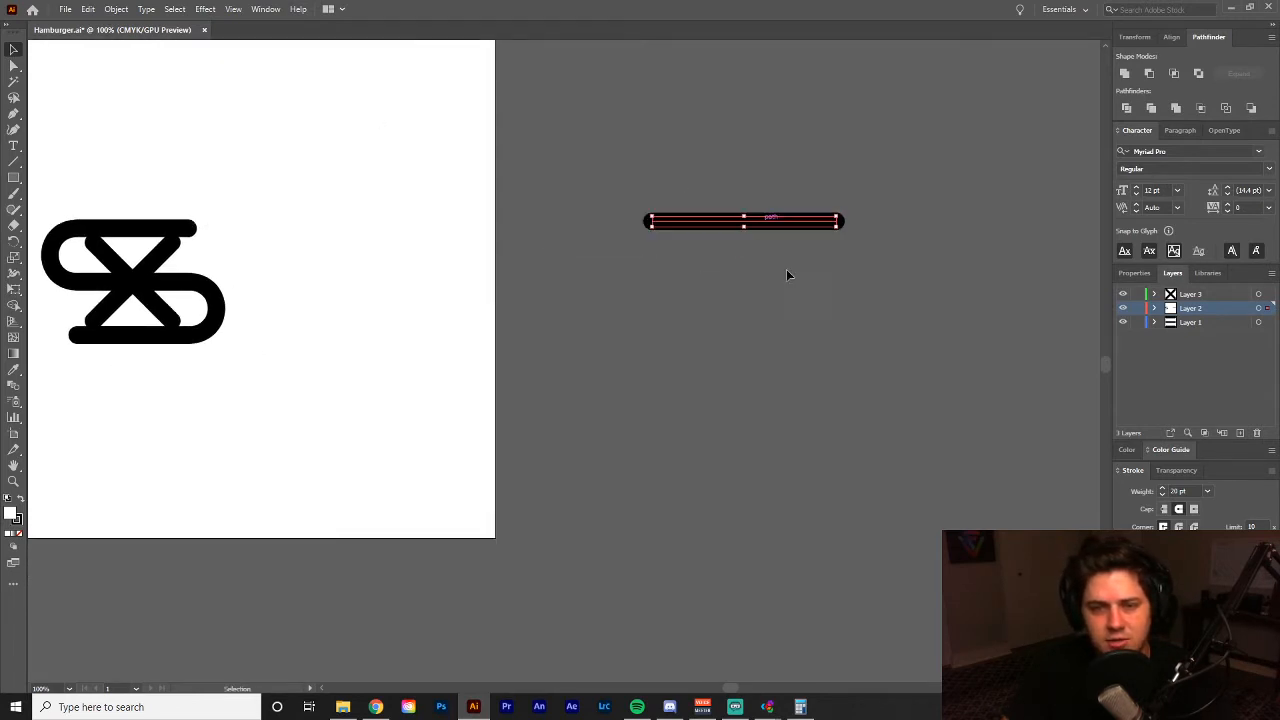
left_click(787, 271)
left_click_drag(780, 291, 833, 373)
left_click_drag(806, 311, 782, 301)
left_click(790, 338)
left_click_drag(794, 344, 776, 318)
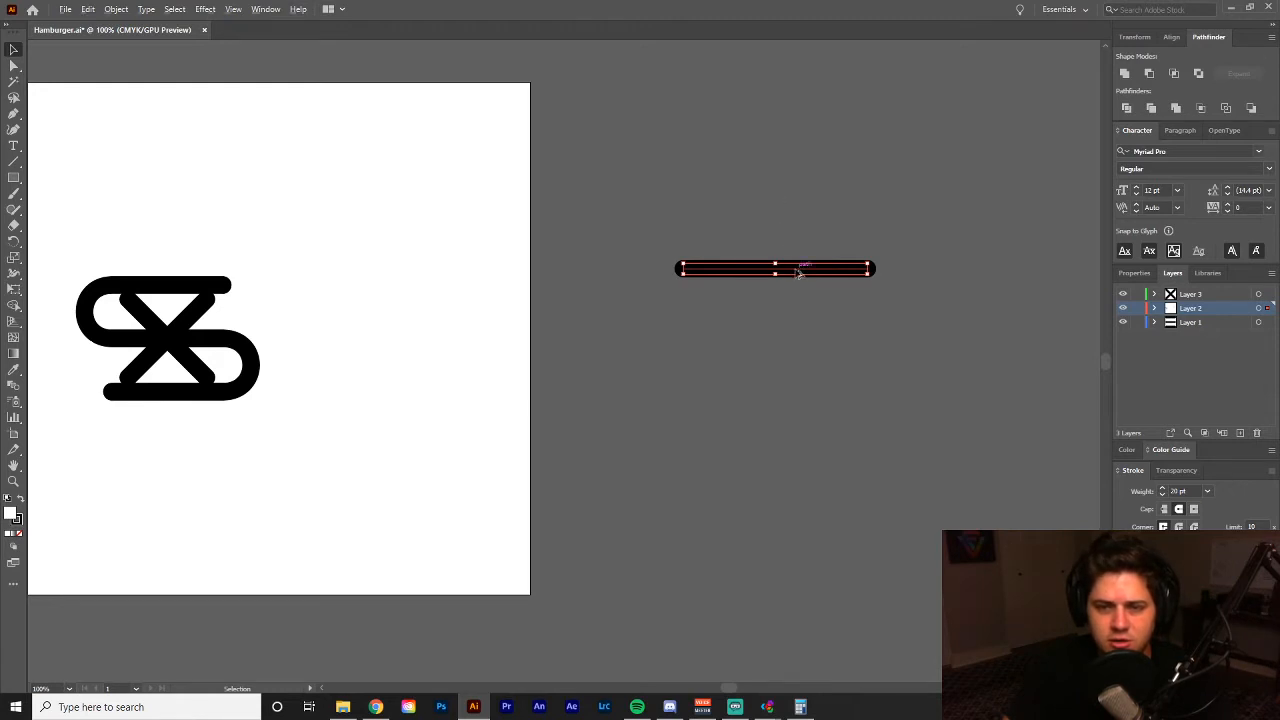
left_click_drag(800, 272, 800, 378)
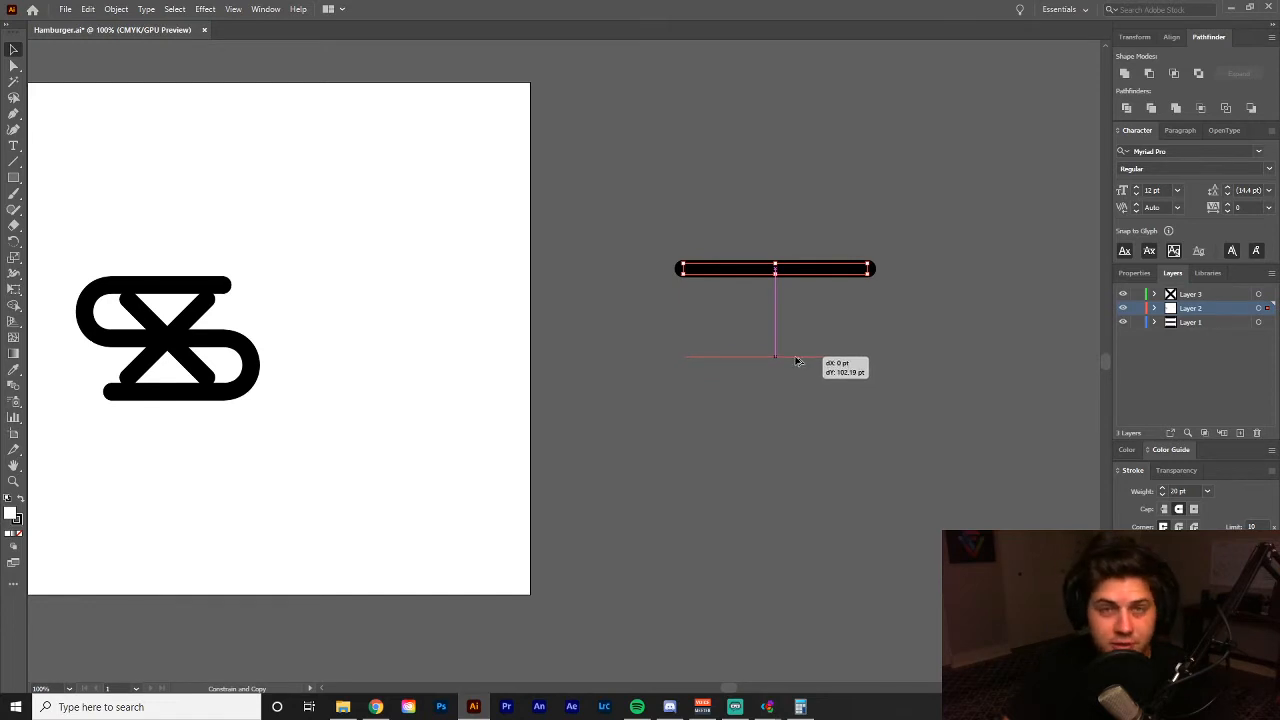
left_click_drag(797, 361, 797, 343)
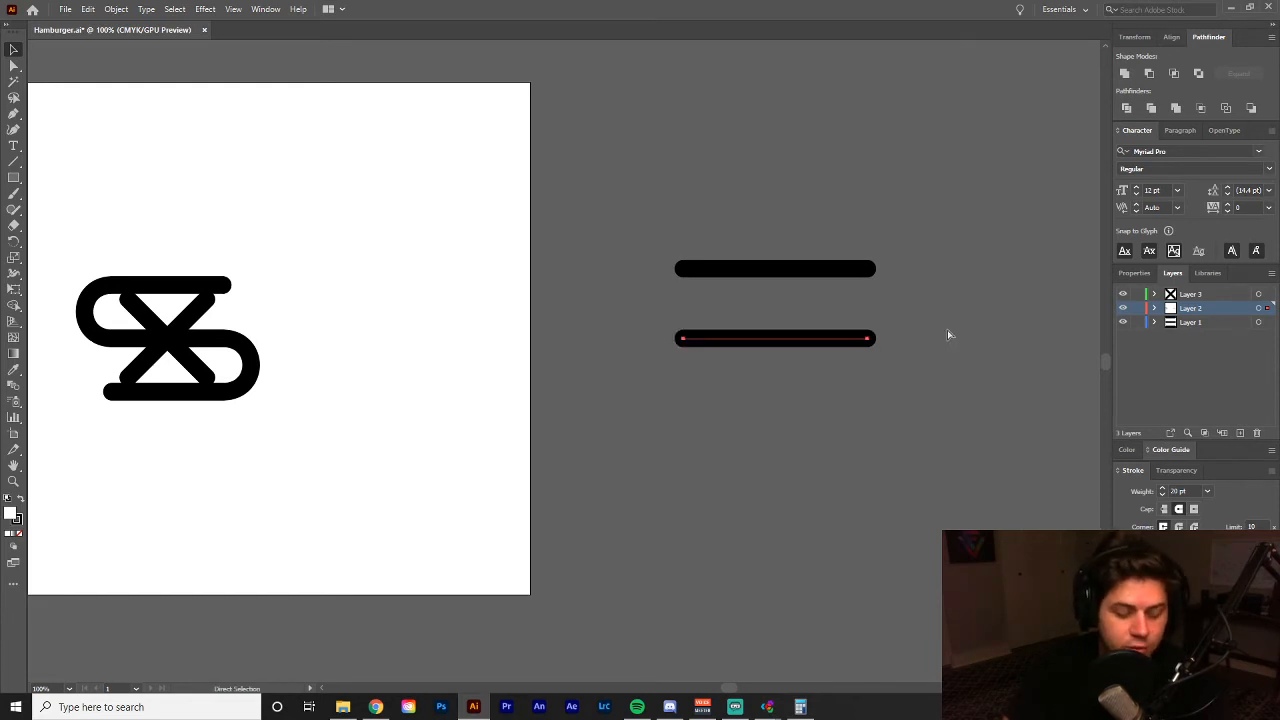
key("ctrl+d")
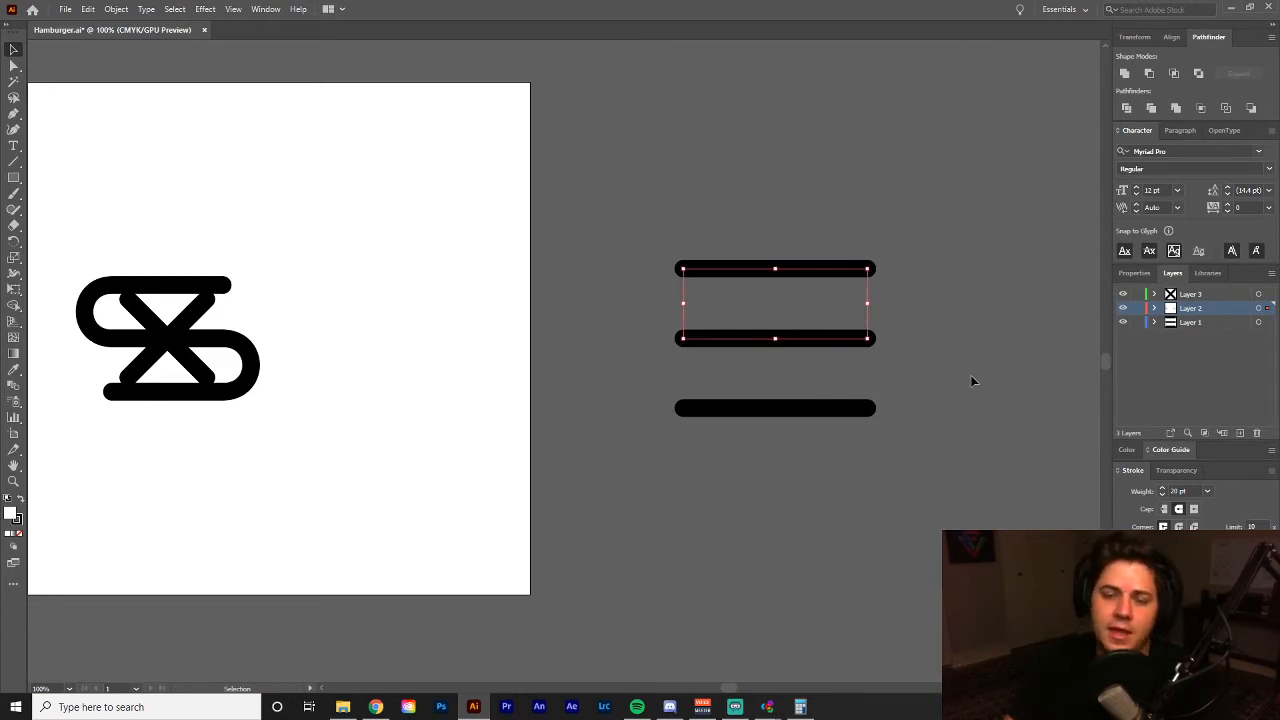
- Draw a square about as wide as the bars below them and remove its fill, keeping the black outline
scroll(880, 323, "down", 2)
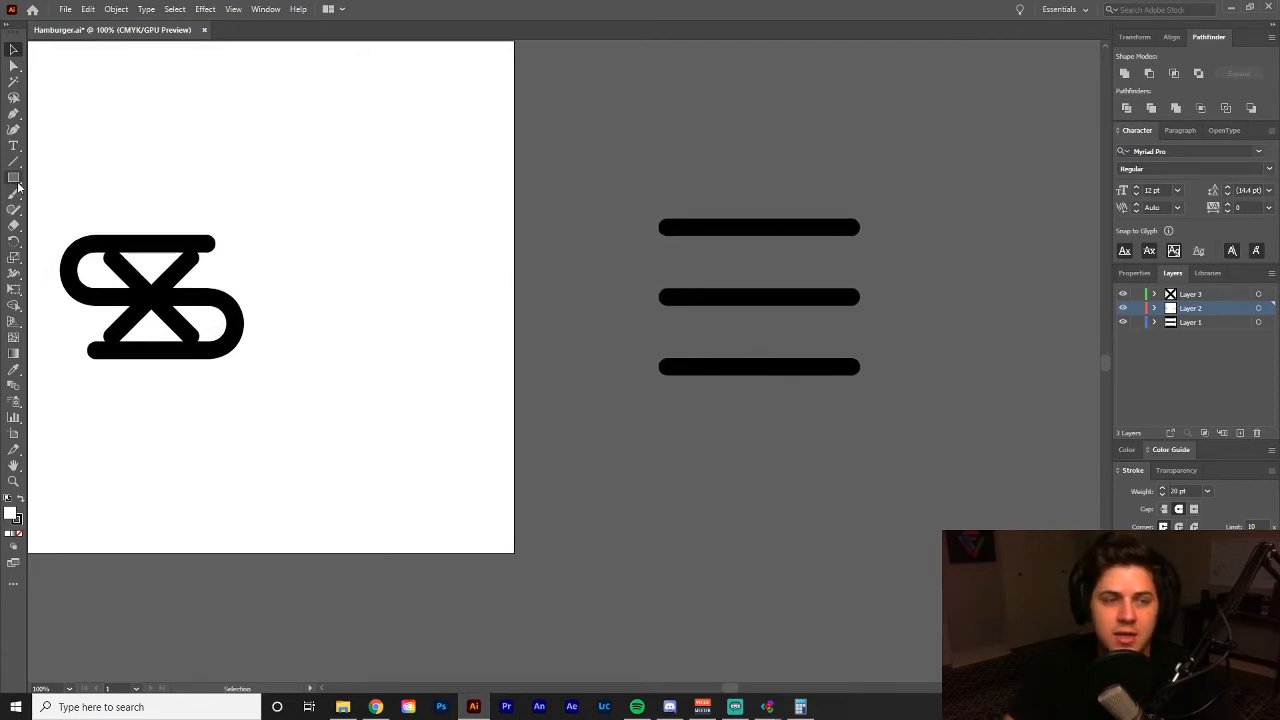
left_click_drag(512, 348, 350, 256)
left_click_drag(498, 355, 700, 494)
key("v")
left_click_drag(750, 458, 483, 467)
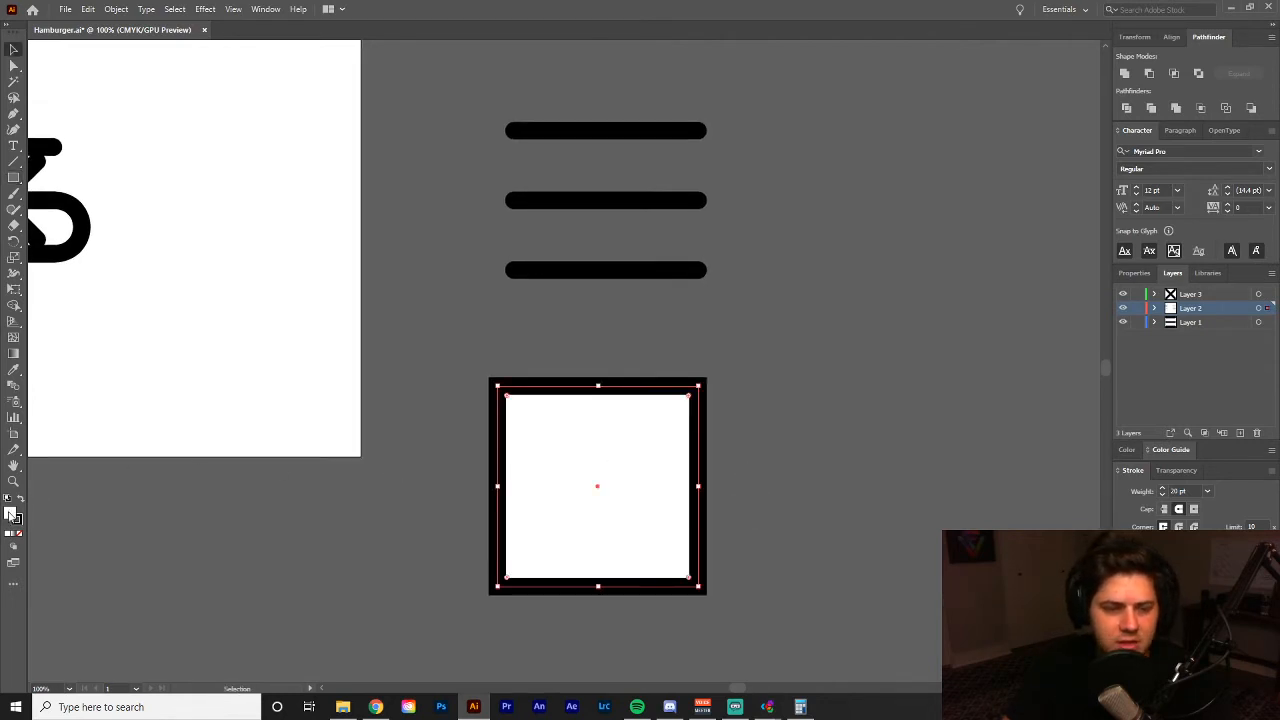
left_click(18, 536)
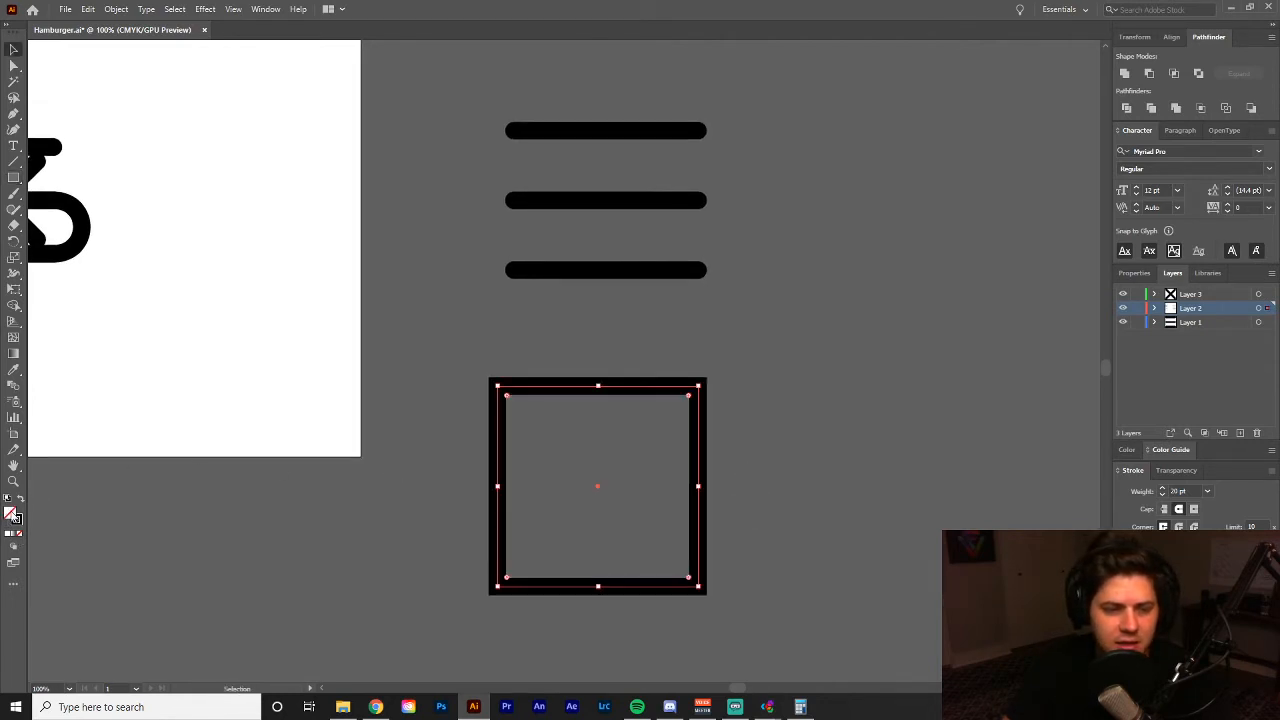
left_click(249, 539)
- Place the square over the three bars with its top edge on the top bar, and shrink it proportionally to the bars' width
left_click_drag(600, 436, 908, 152)
left_click_drag(780, 472, 685, 515)
left_click(644, 205)
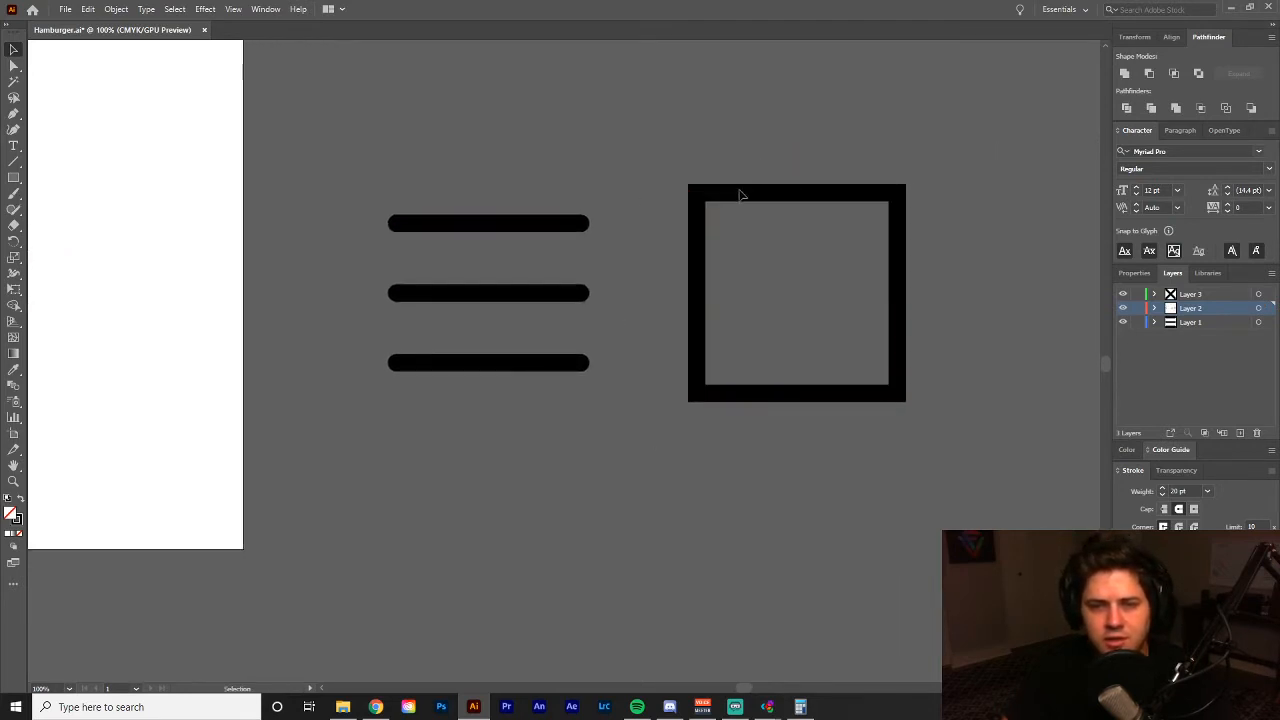
left_click_drag(740, 193, 445, 227)
left_click(686, 354)
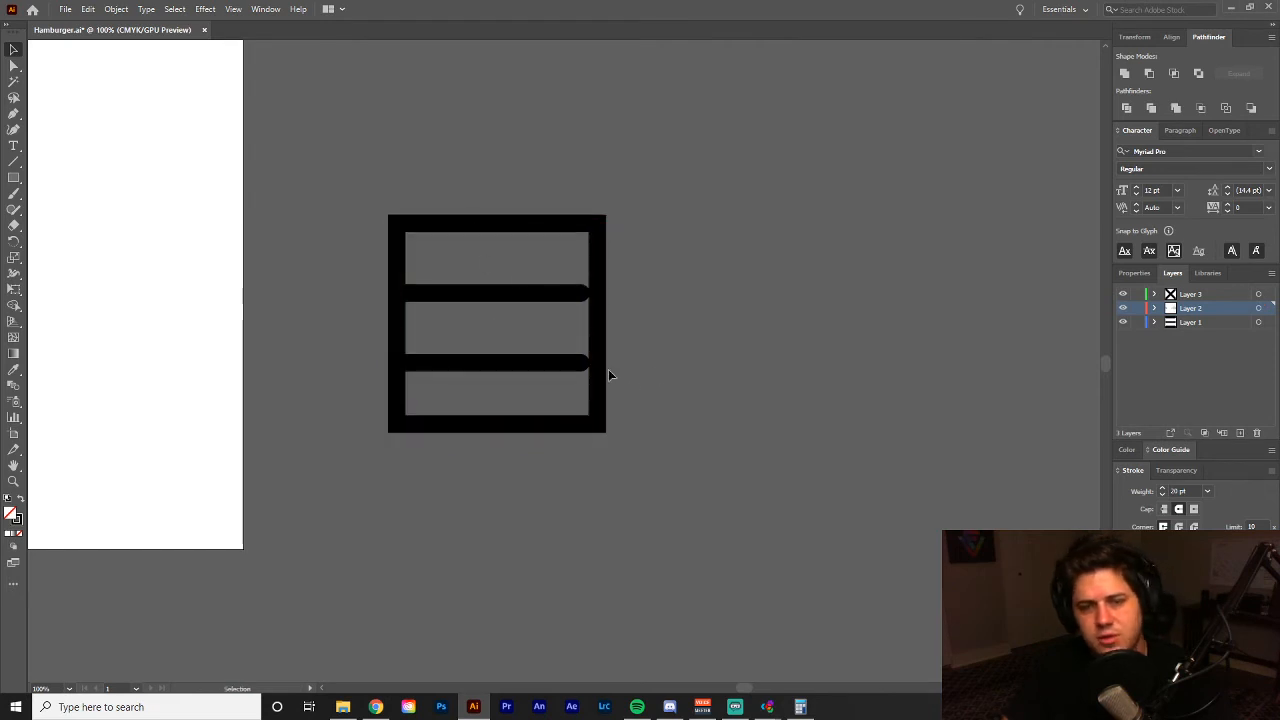
left_click(591, 430)
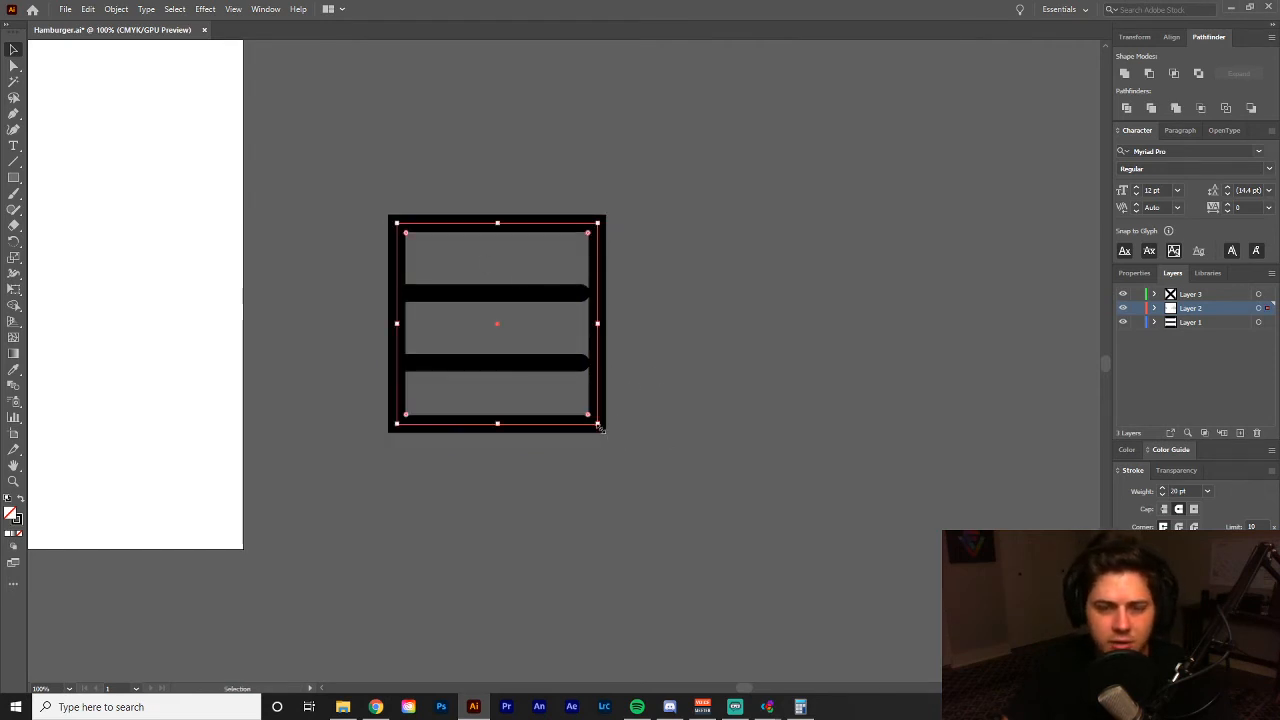
mouse_move(597, 426)
left_mouse_down()
mouse_move(596, 406)
mouse_move(580, 409)
mouse_move(604, 415)
left_mouse_up()
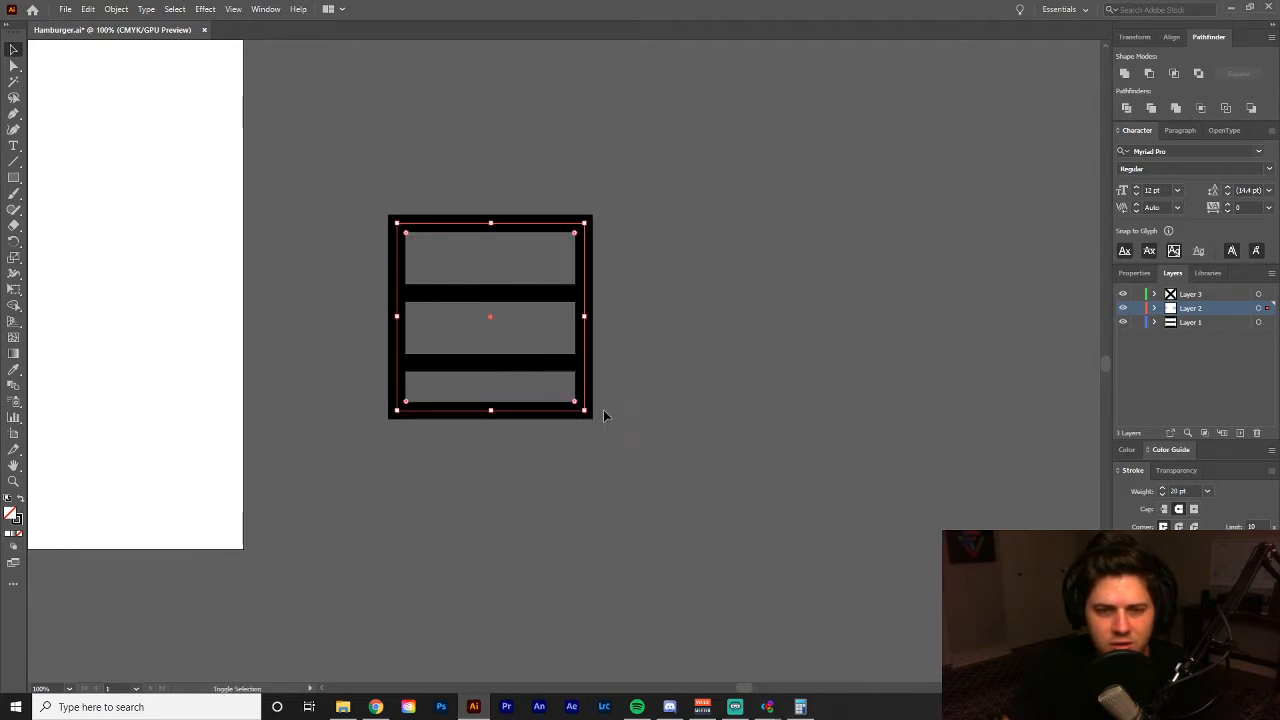
left_click(626, 383)
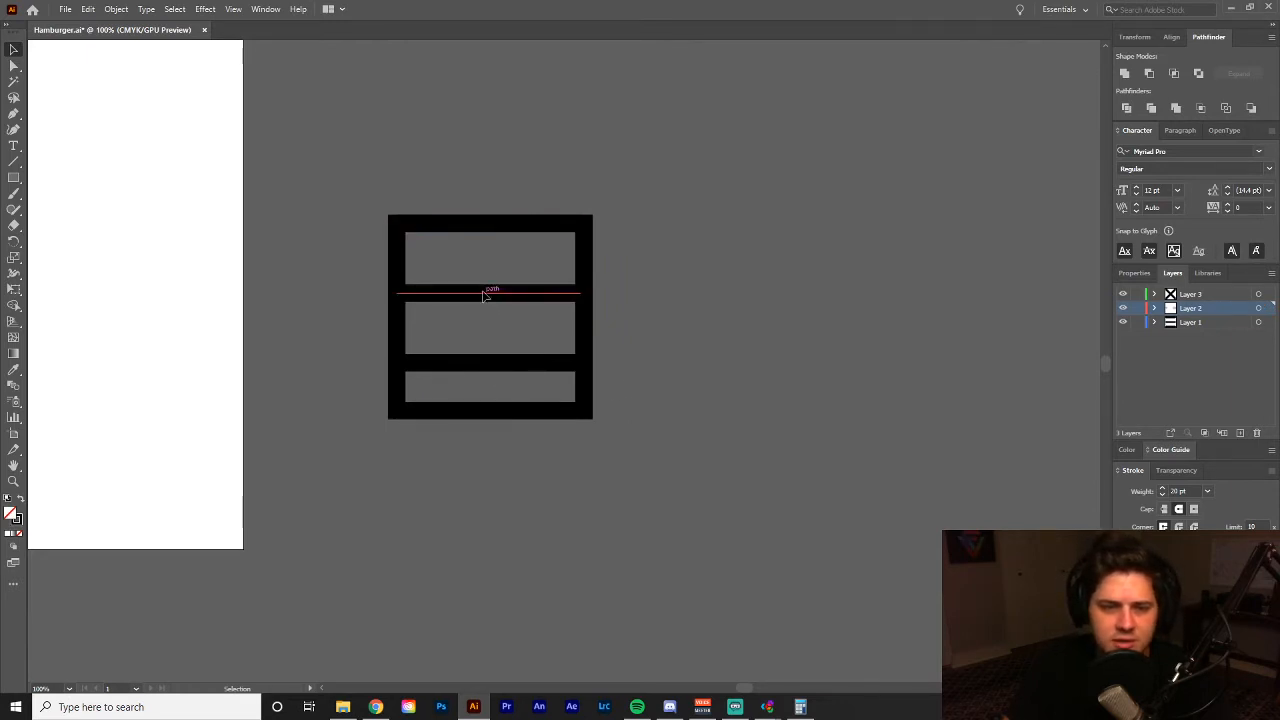
- Respace the lower bars so one lies on the square's bottom edge and the other at its vertical centre
left_click_drag(485, 294, 487, 415)
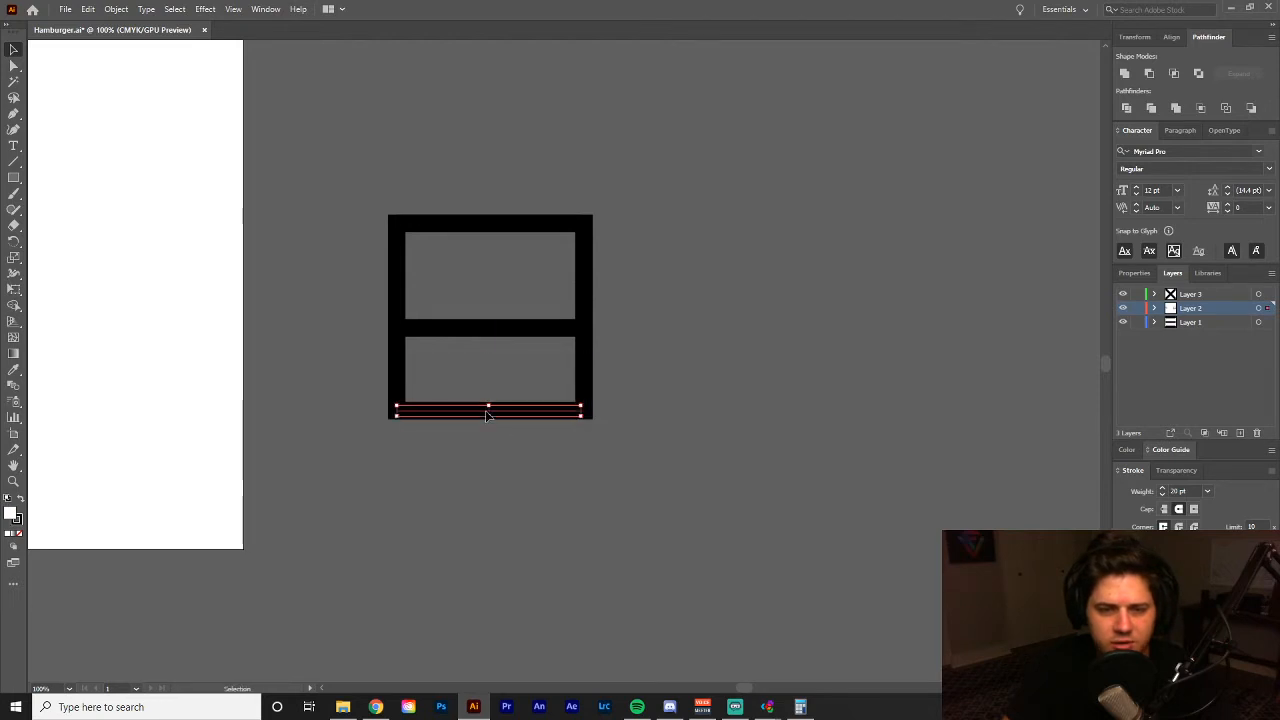
left_click(655, 398)
left_click_drag(508, 336, 500, 315)
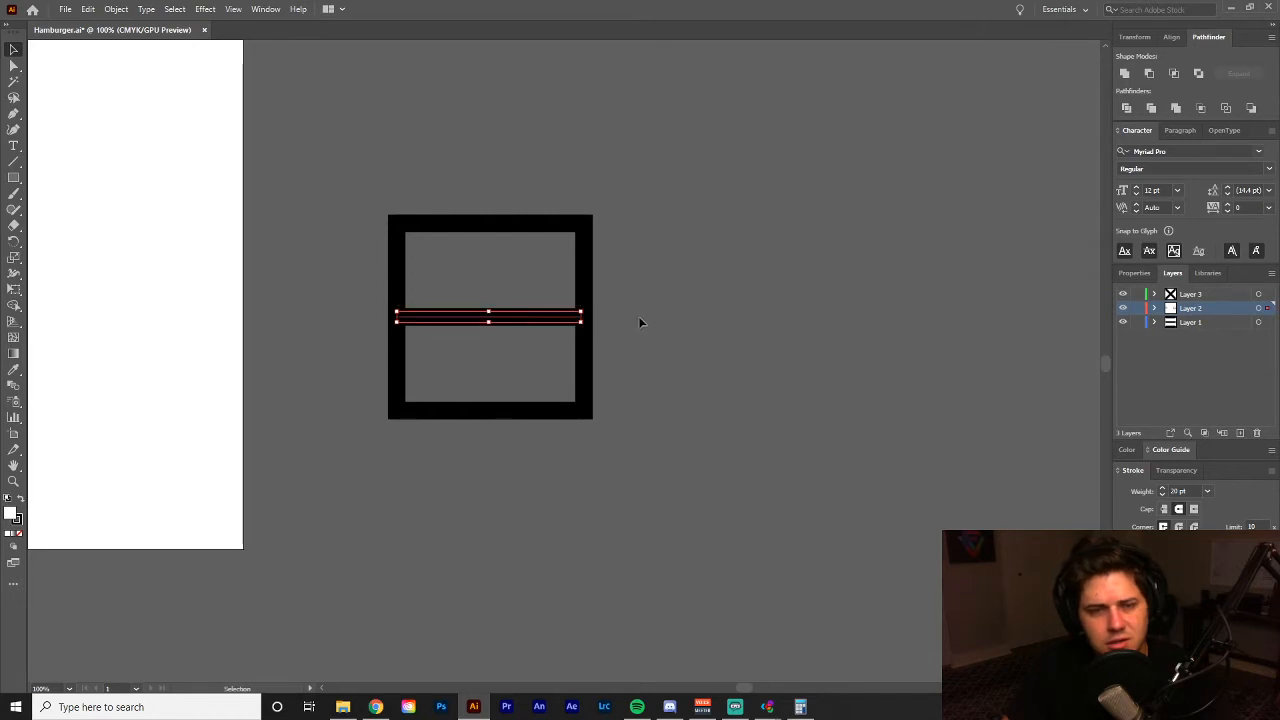
left_click(648, 322)
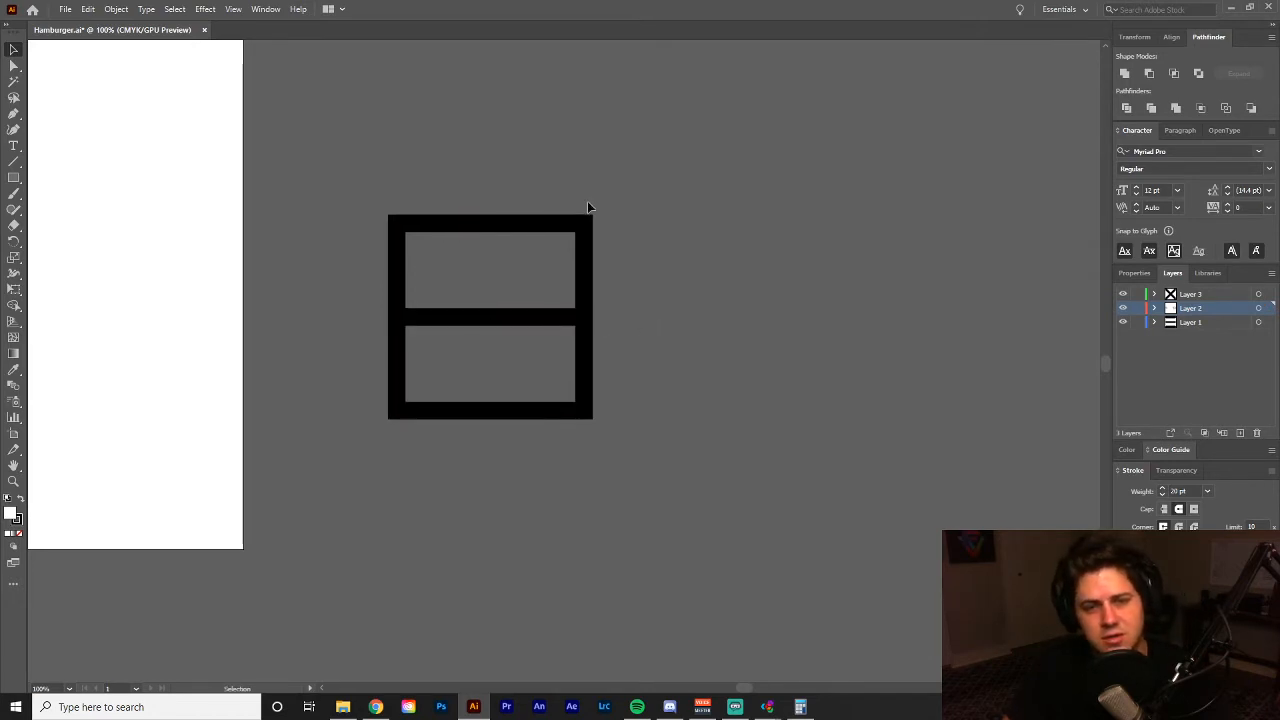
- Move the square off the bars to the empty canvas on their right
left_click_drag(530, 233, 782, 222)
left_click(628, 482)
left_click_drag(625, 465, 893, 484)
- Scale the three bars down together proportionally to roughly half their width, keeping their stroke thickness
key("z")
left_click(826, 446, "alt")
left_click_drag(793, 457, 944, 483)
left_click(682, 354)
left_click_drag(706, 388, 929, 417)
key("v")
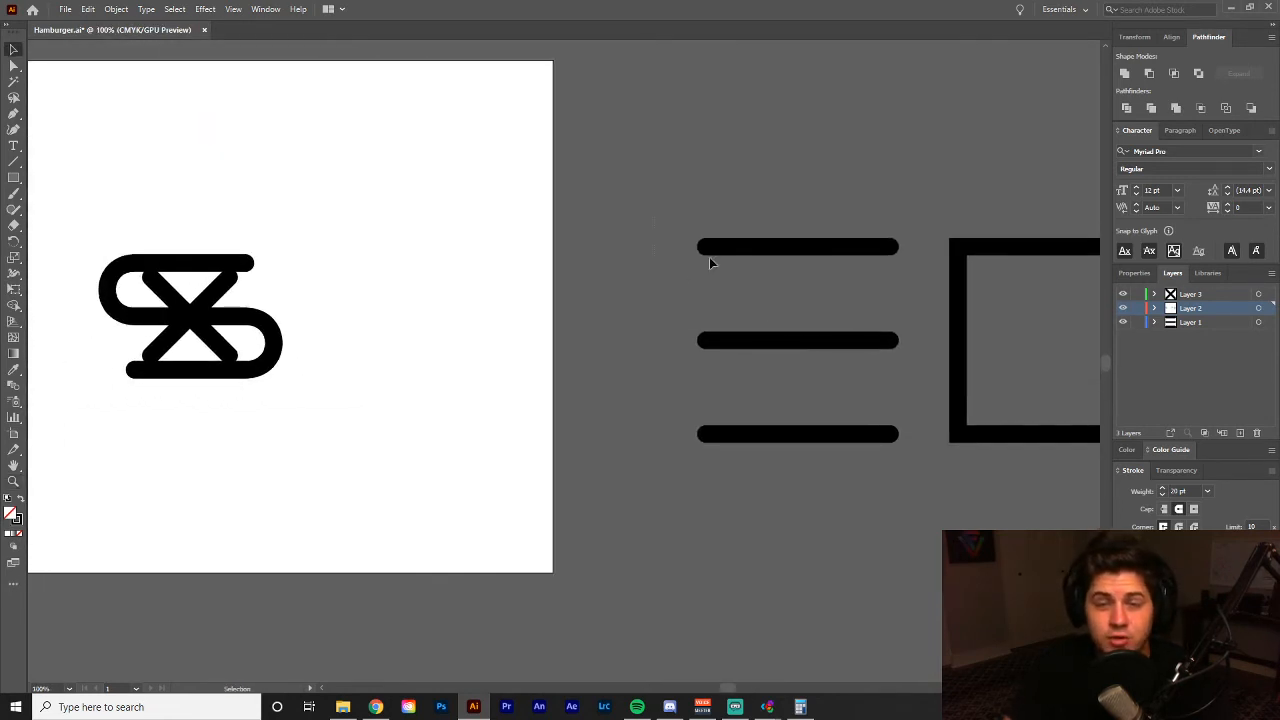
left_click_drag(881, 455, 809, 347)
left_click(837, 397)
left_click_drag(837, 397, 811, 384)
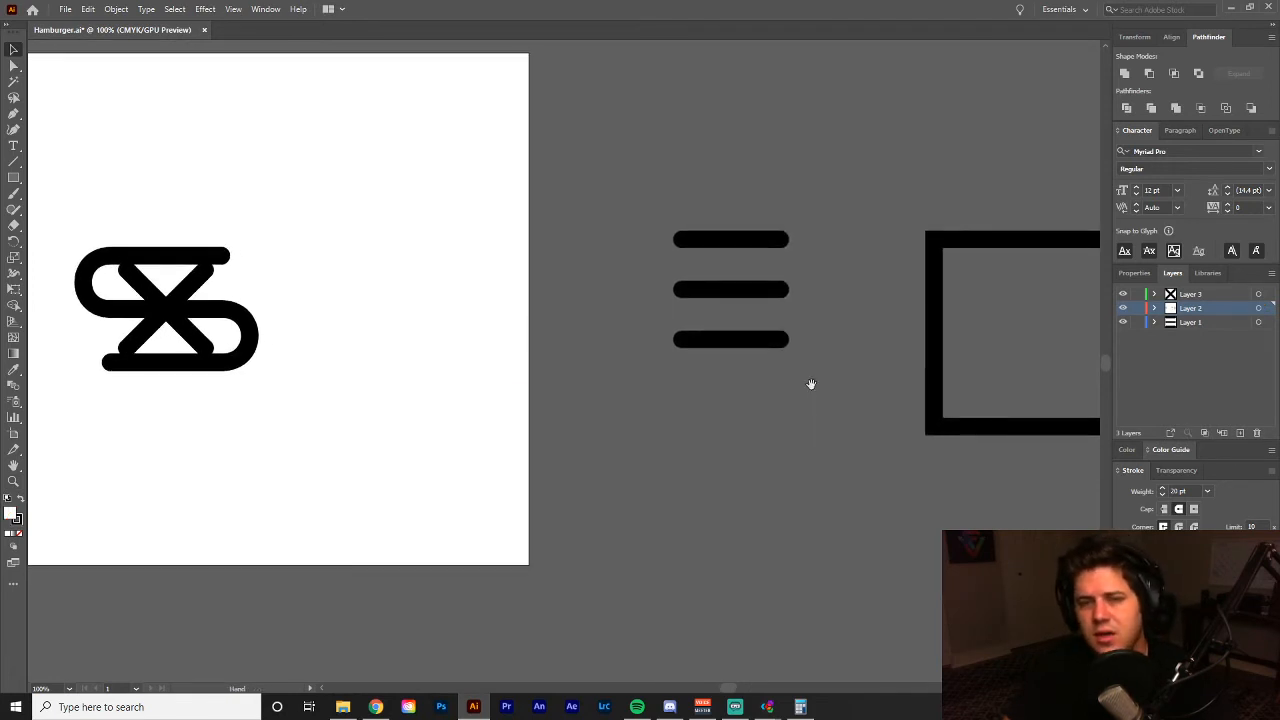
left_click_drag(606, 190, 813, 406)
left_click_drag(783, 341, 767, 325)
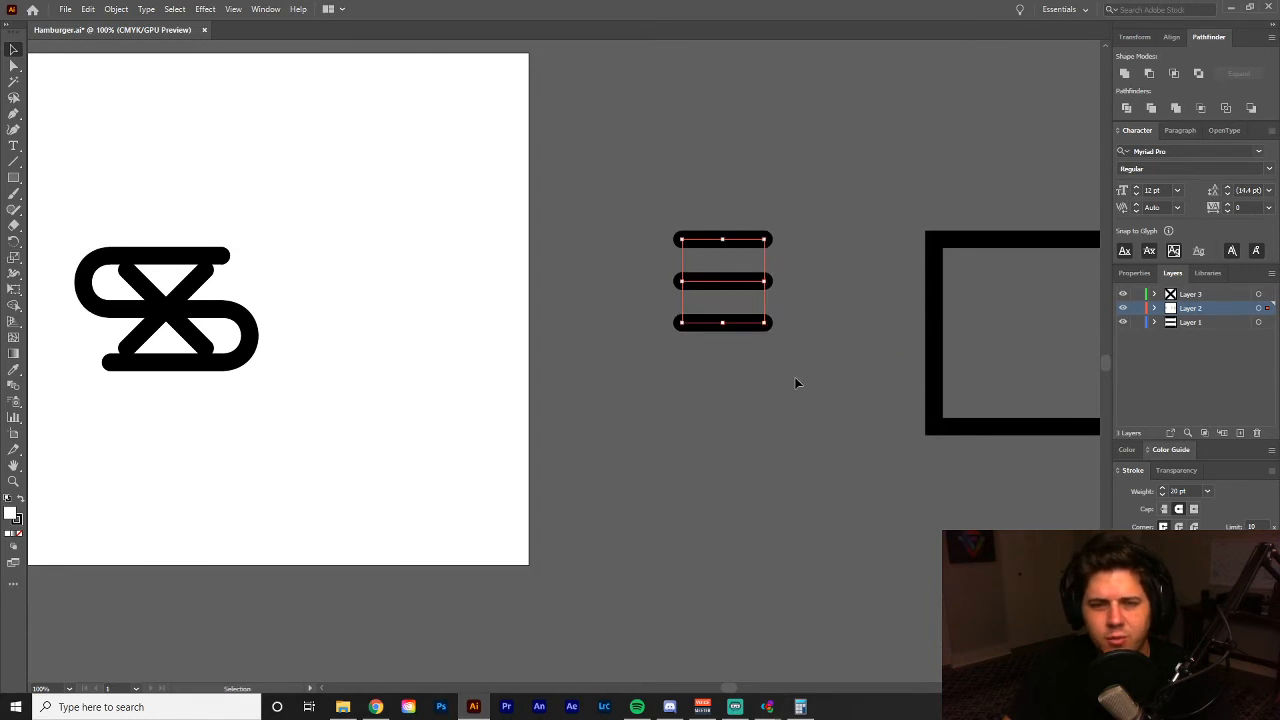
left_click(798, 392)
left_click_drag(799, 406, 771, 418)
- Move the three bars down level with the square's centre, and delete the square
left_click(672, 300)
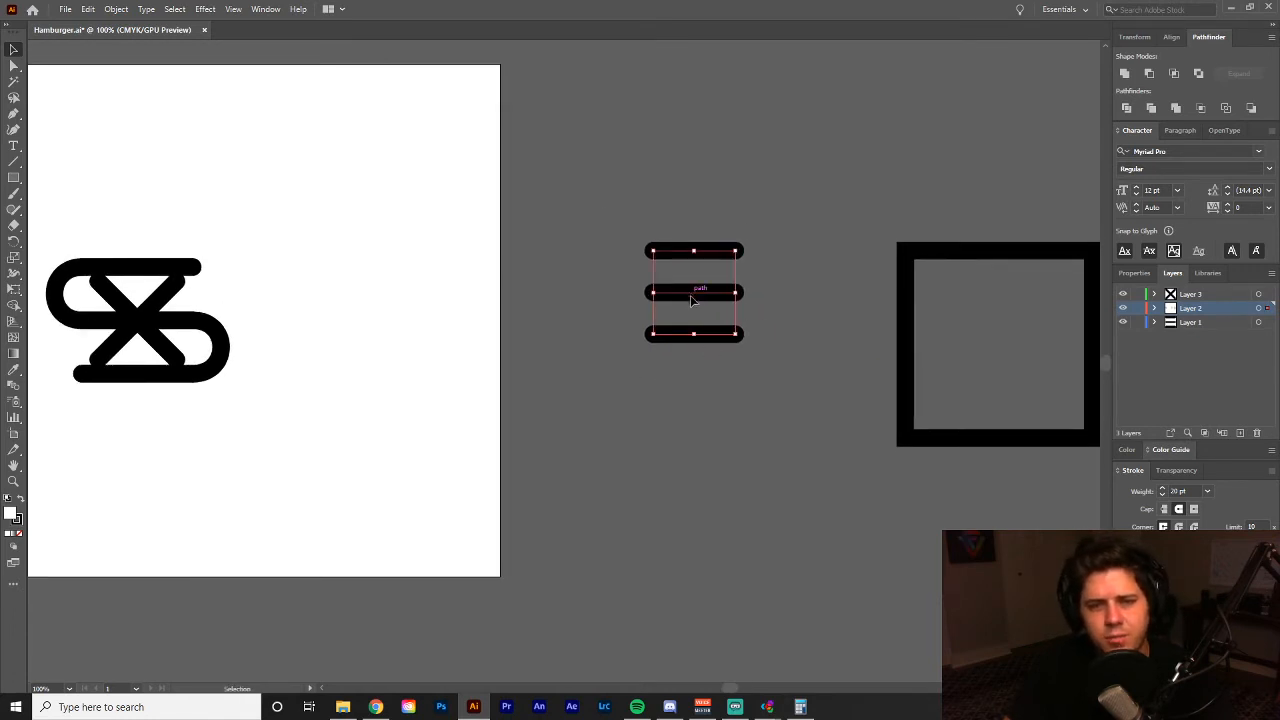
left_click_drag(690, 300, 673, 352)
left_click(728, 413)
left_click_drag(796, 415, 663, 416)
left_click(850, 440)
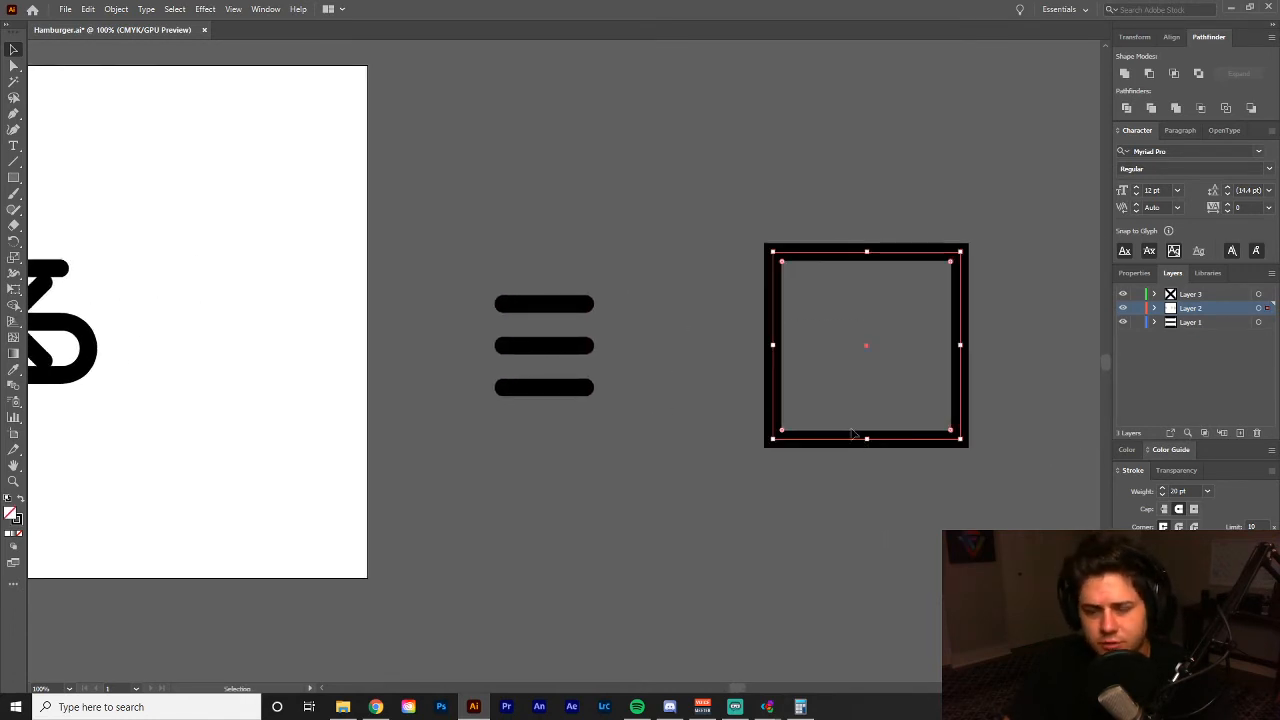
key("Delete")
- Examine how the S-shaped path on the artboard links the three bars and overlaps the X, comparing it with the new bars
mouse_move(665, 384)
left_mouse_down()
mouse_move(791, 320)
mouse_move(817, 330)
left_mouse_up()
left_click_drag(378, 353, 476, 324)
left_click_drag(803, 340, 696, 355)
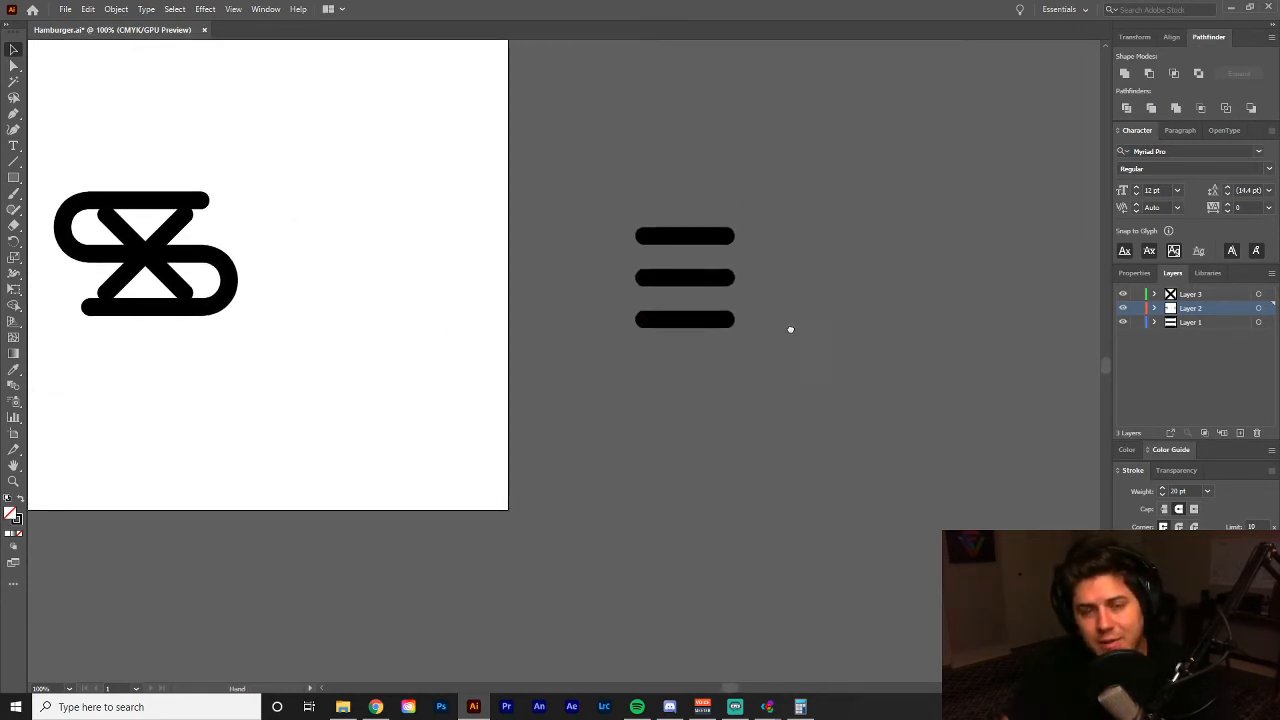
left_click_drag(790, 329, 762, 343)
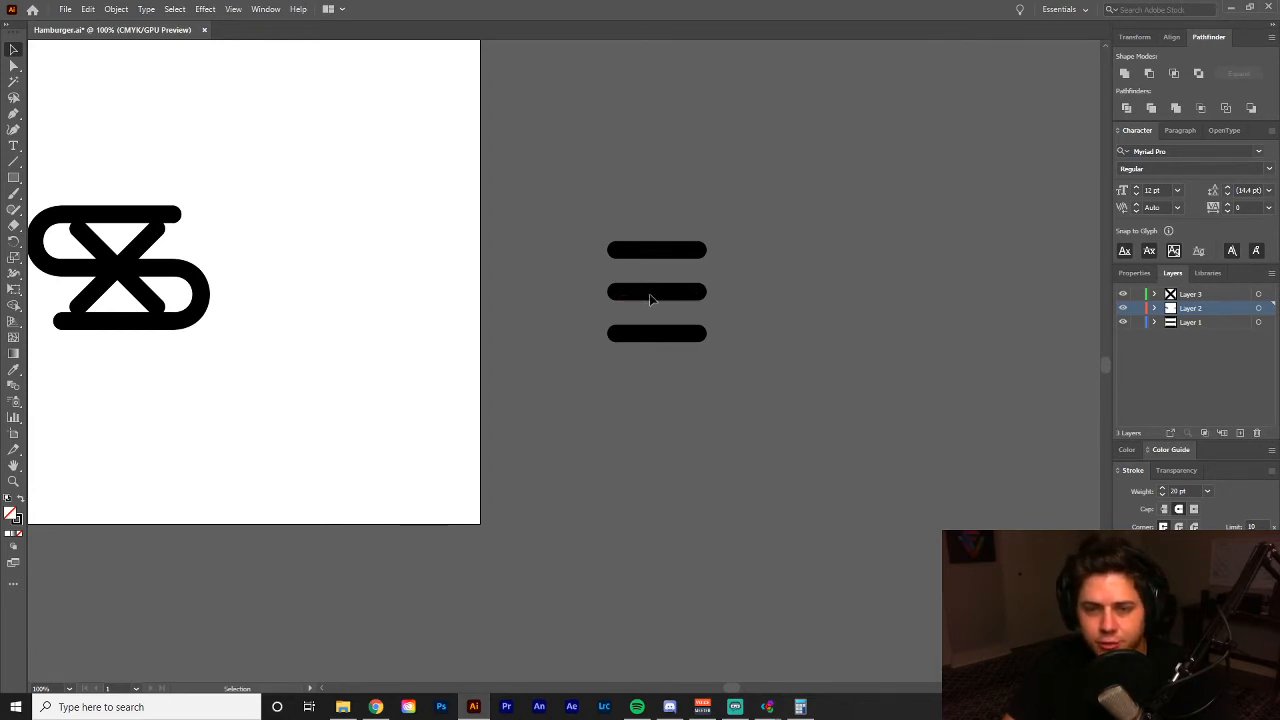
left_click_drag(822, 323, 864, 335)
left_click_drag(451, 360, 510, 348)
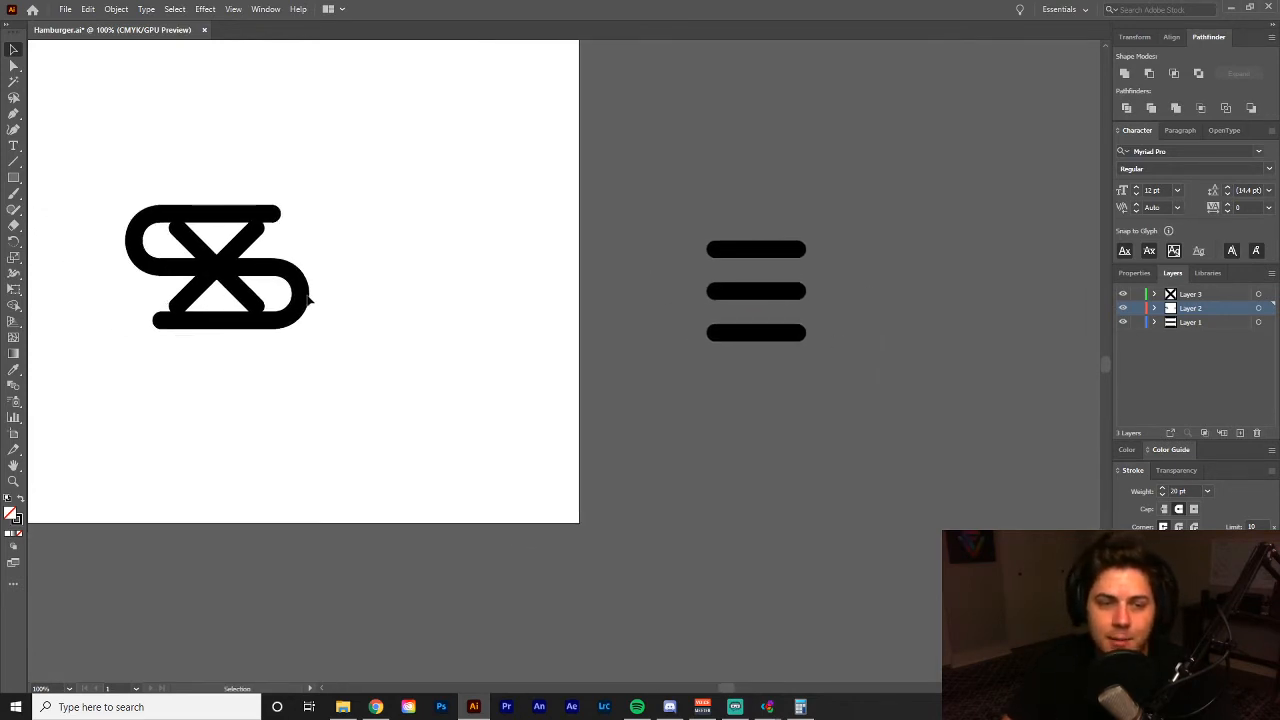
left_click(292, 292)
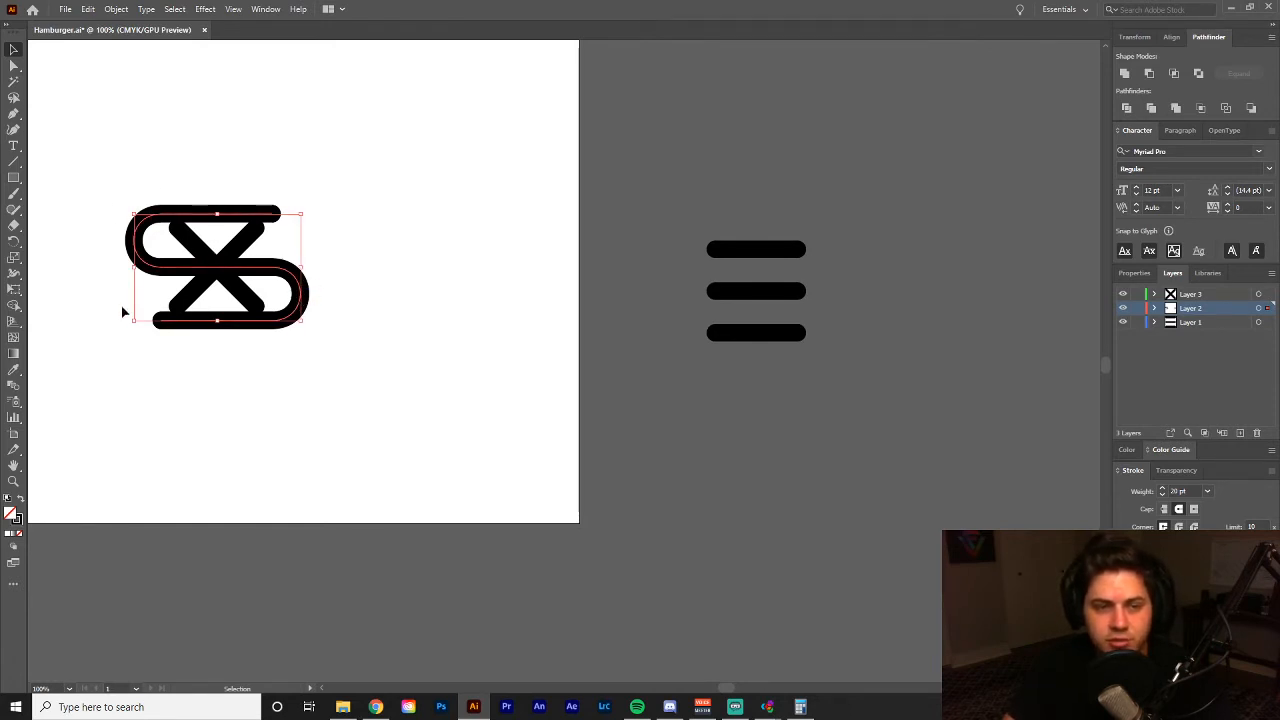
left_click_drag(458, 357, 415, 351)
left_click(678, 392)
mouse_move(709, 402)
left_mouse_down()
mouse_move(566, 394)
mouse_move(723, 387)
mouse_move(707, 384)
left_mouse_up()
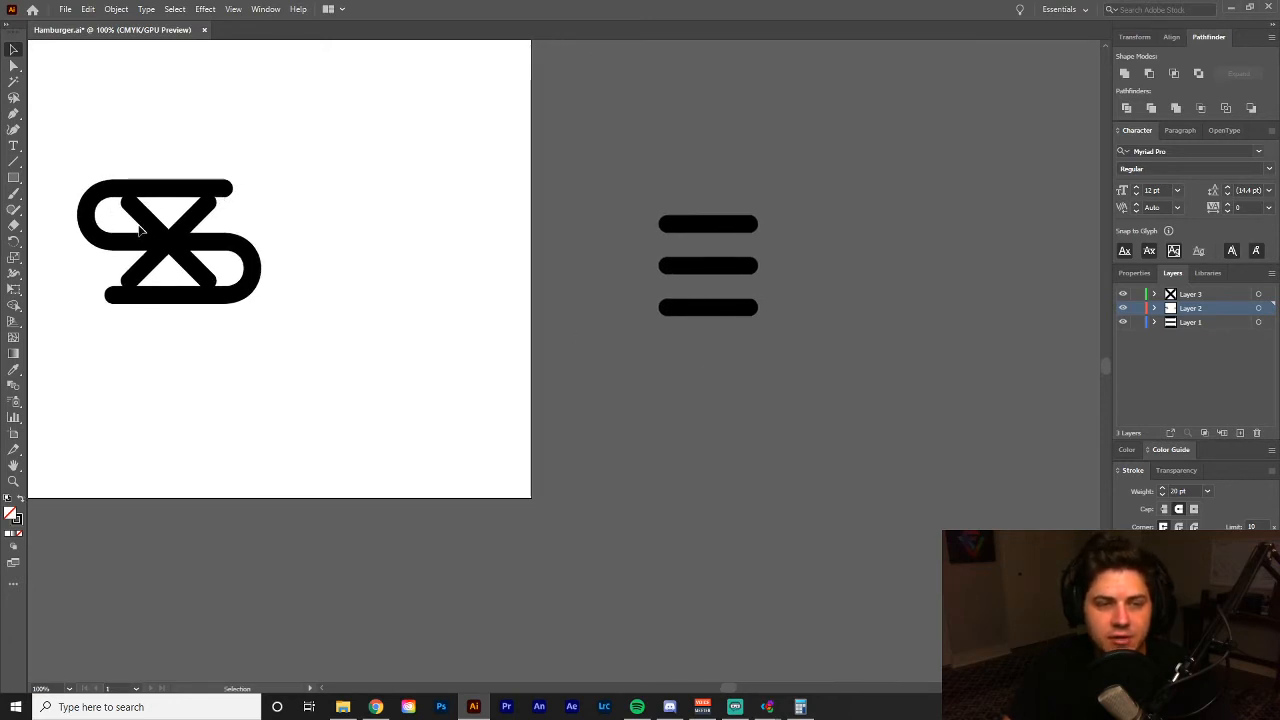
mouse_move(636, 331)
left_mouse_down()
mouse_move(560, 331)
mouse_move(643, 348)
left_mouse_up()
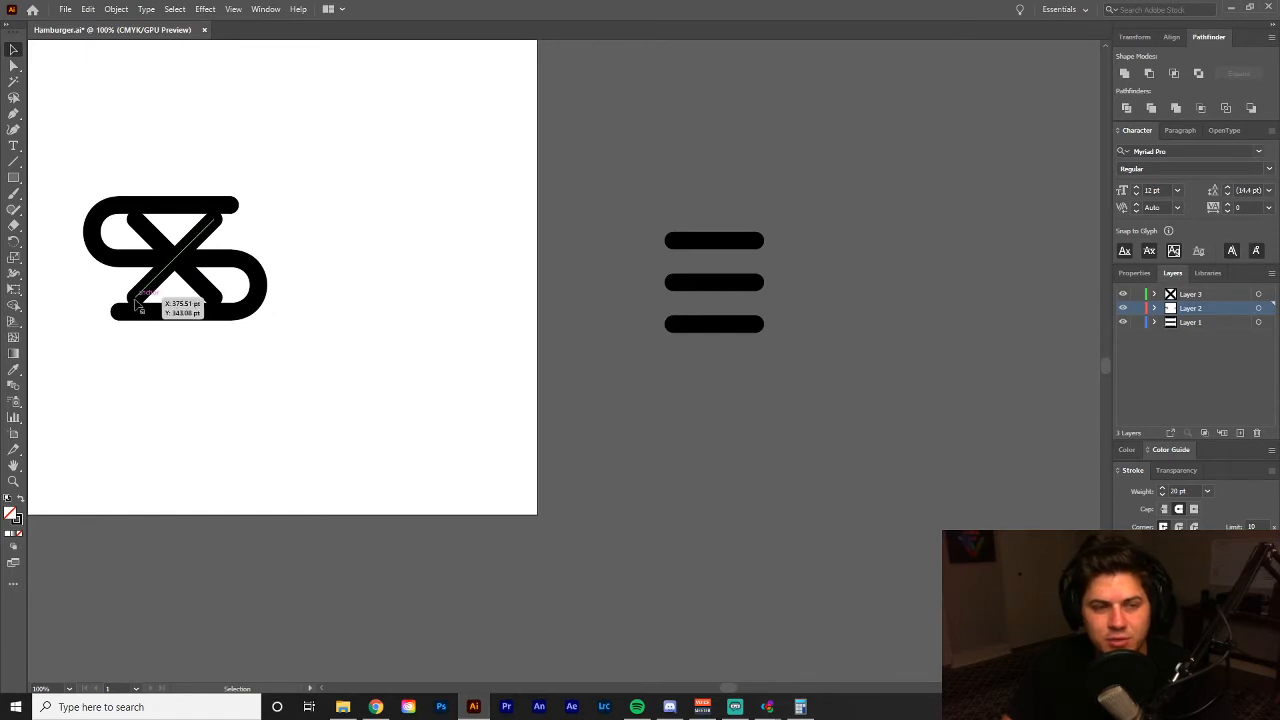
left_click(145, 261)
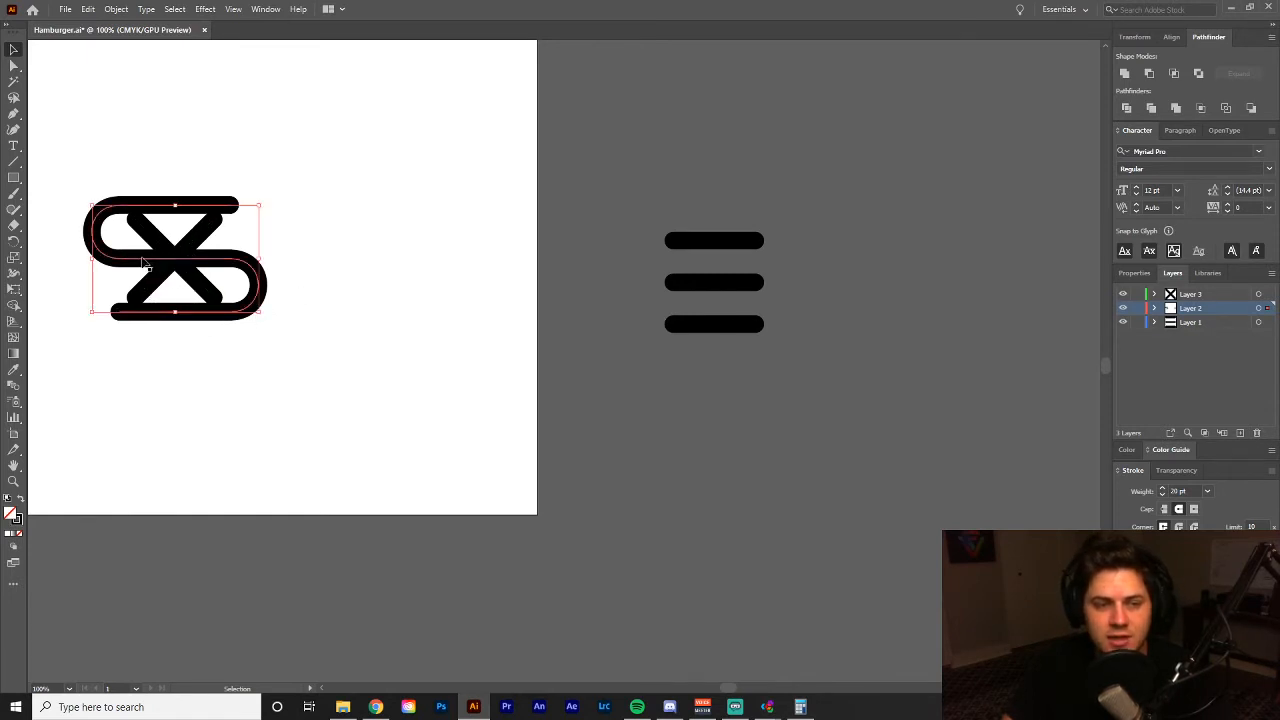
left_click(797, 336)
left_click_drag(831, 336, 742, 312)
- Draw a circle centred on the right ends of the middle and bottom bars, its path running through both end points
key("z")
left_click(610, 293)
left_click_drag(333, 254, 334, 218)
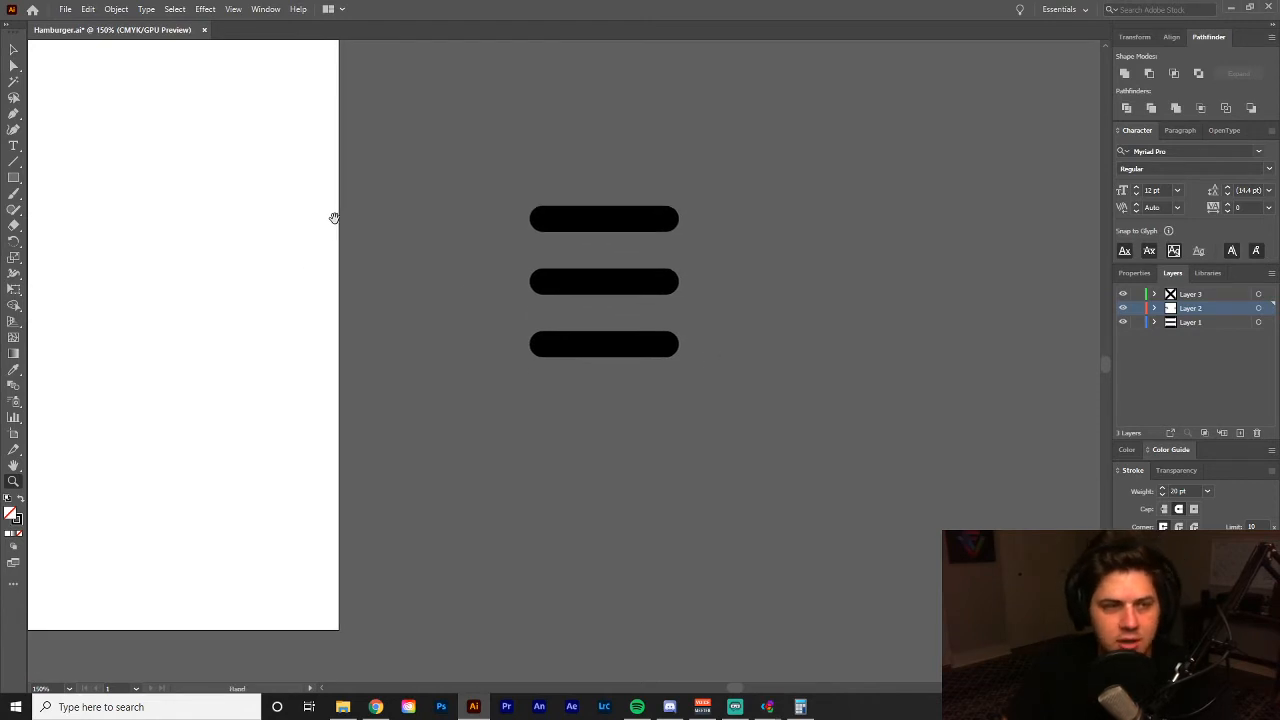
left_click_drag(16, 175, 122, 214)
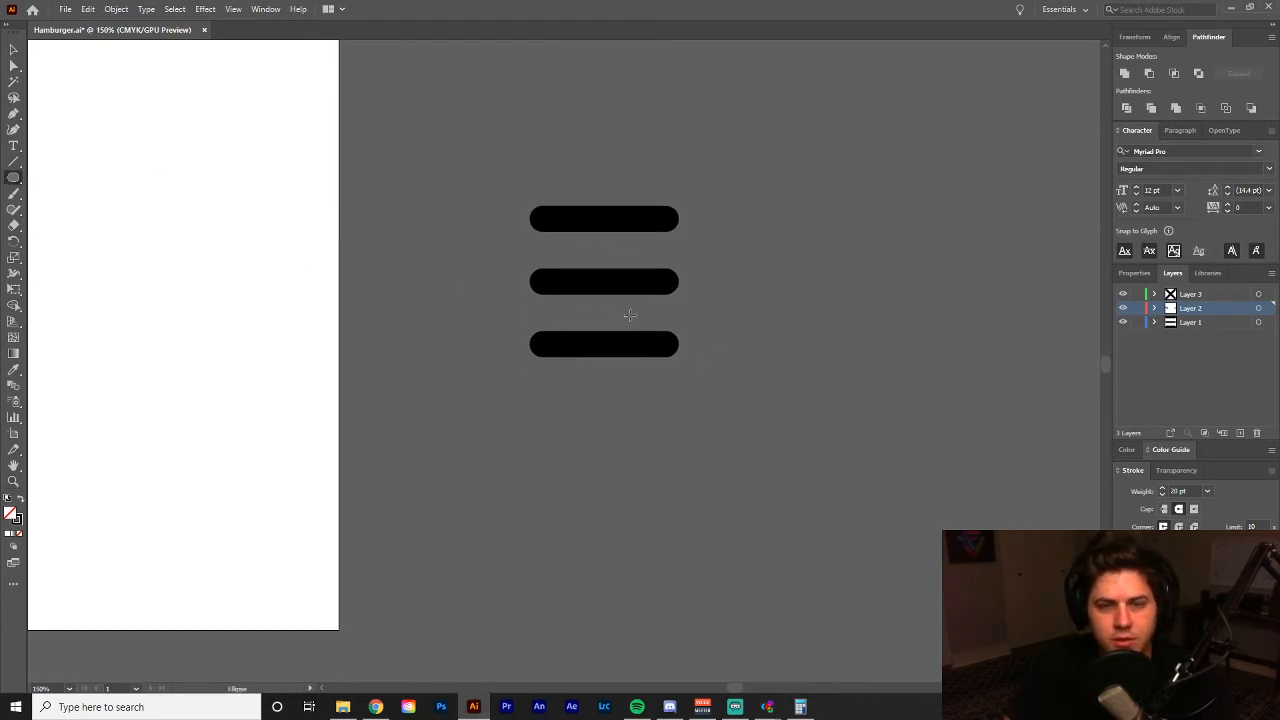
mouse_move(686, 307)
left_mouse_down()
mouse_move(590, 305)
mouse_move(620, 332)
mouse_move(610, 307)
mouse_move(578, 343)
left_mouse_up()
key("v")
left_click(677, 321)
left_click(649, 331)
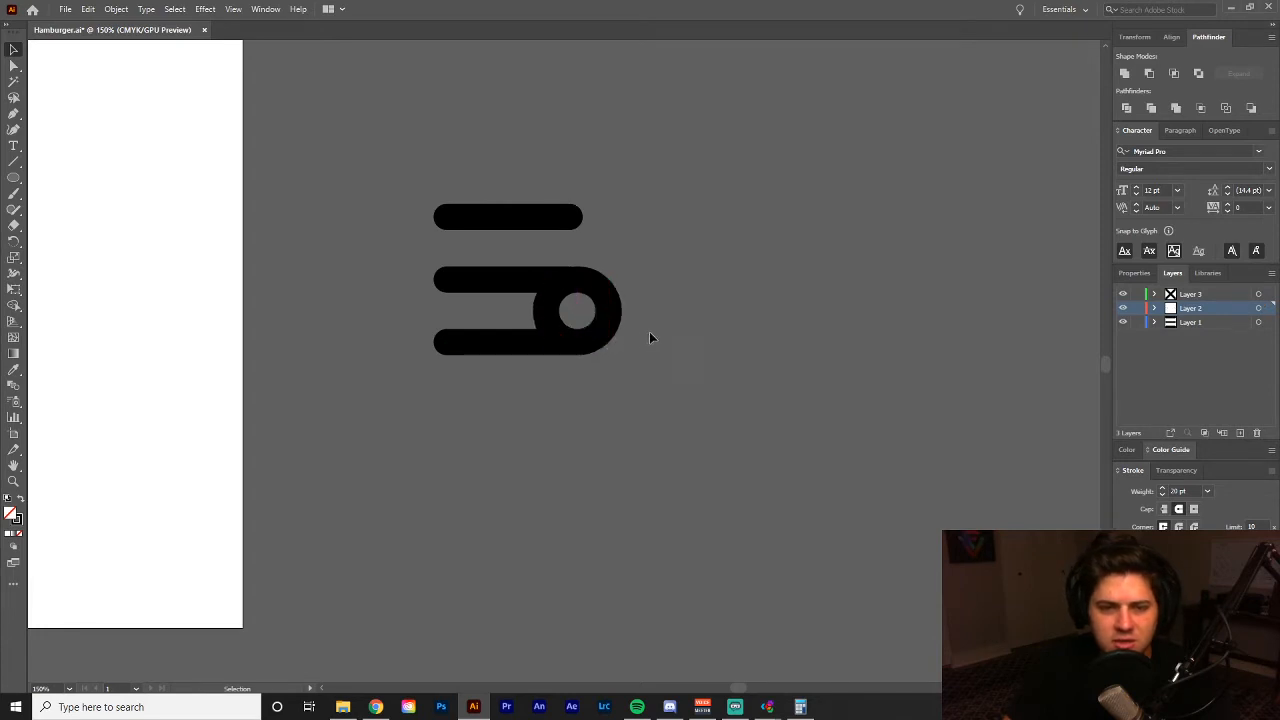
left_click_drag(656, 328, 660, 337)
- Delete the circle's left anchor point so only the right-hand arc linking the middle and bottom bars remains
key("a")
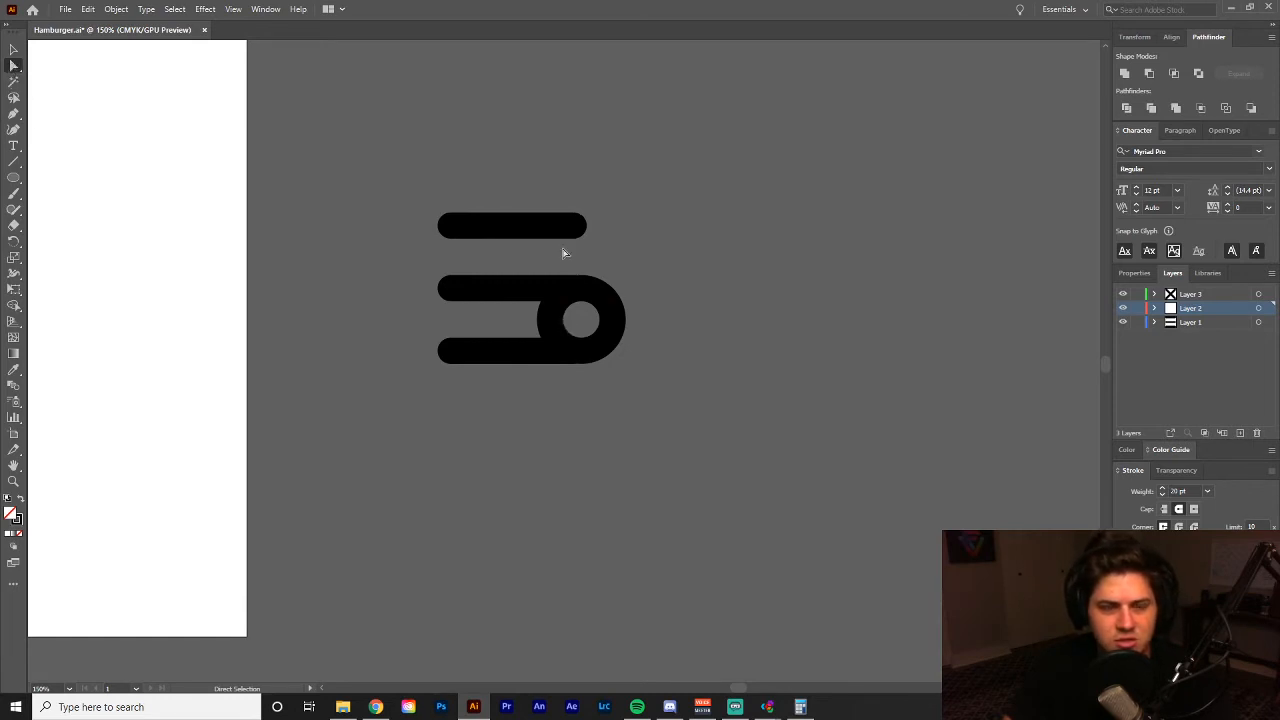
left_click(552, 318)
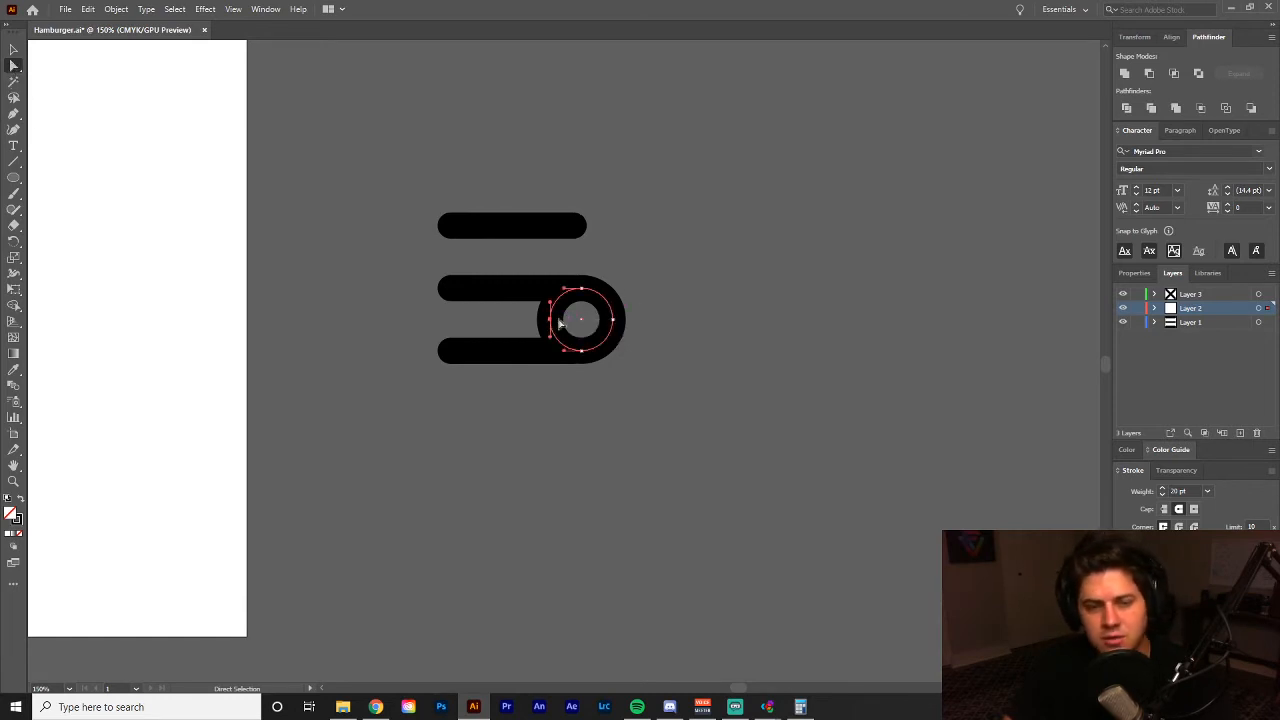
key("Delete")
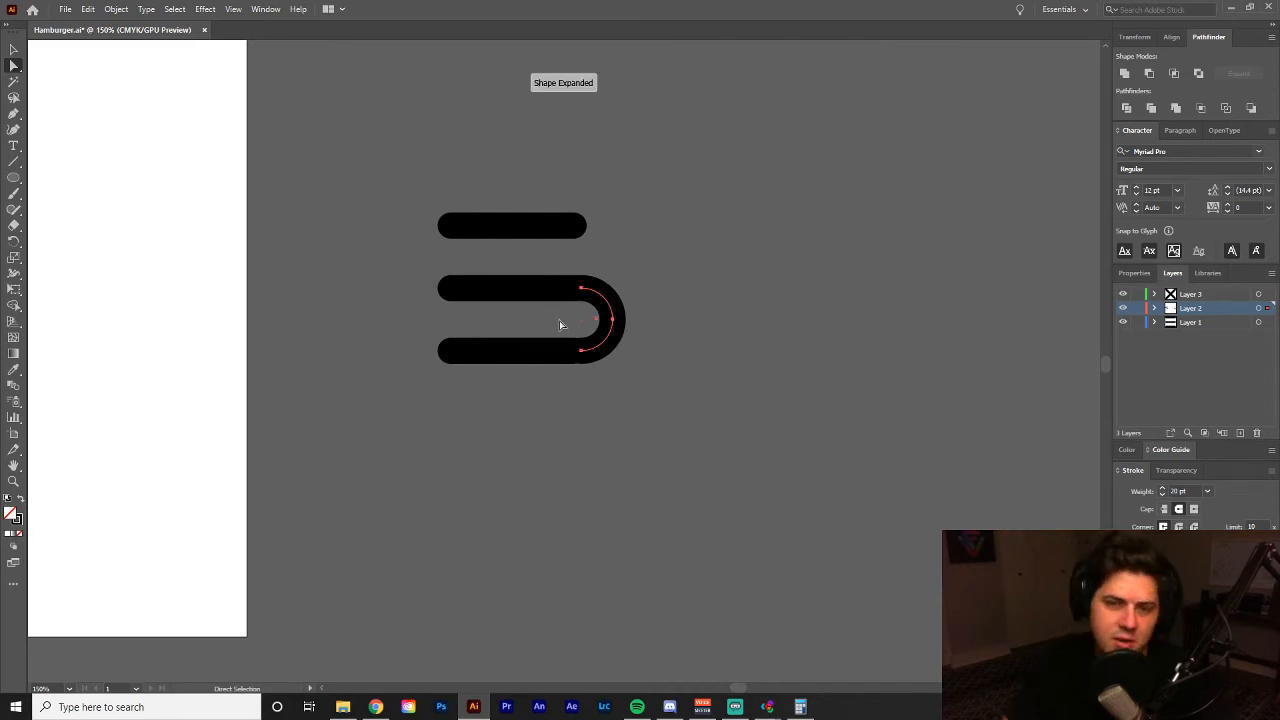
key("v")
left_click(719, 320)
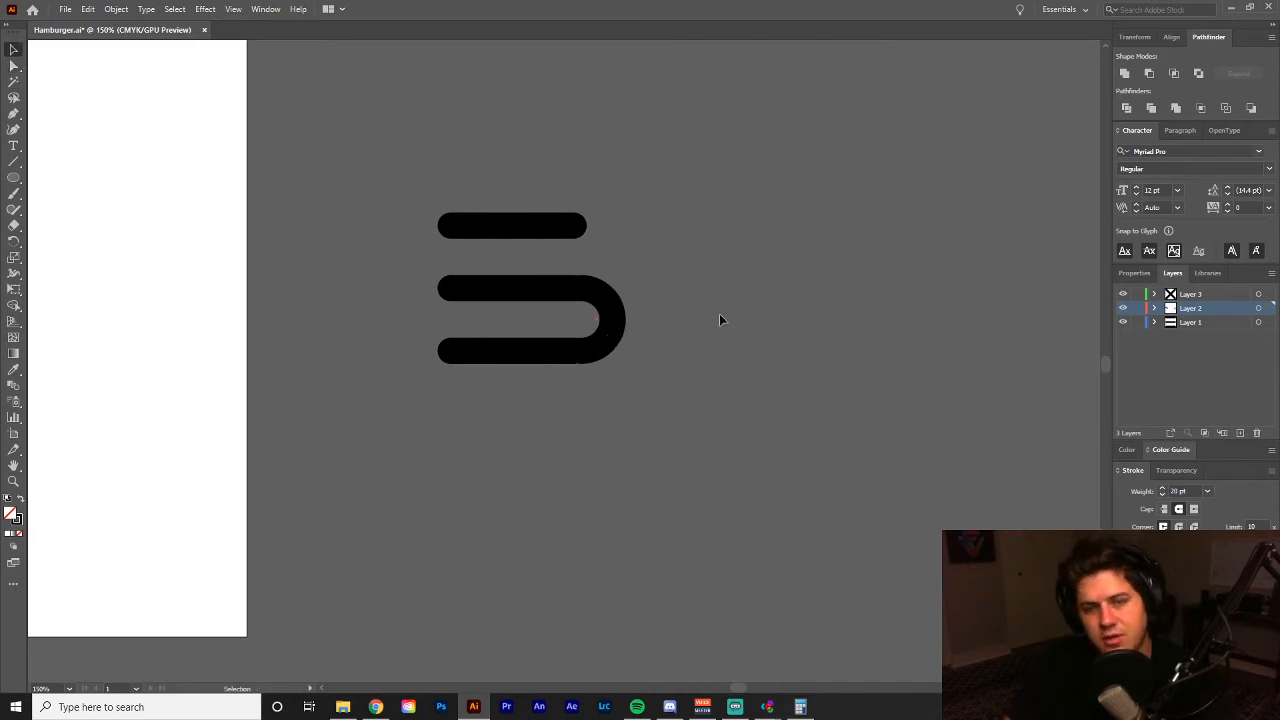
left_click_drag(613, 317, 680, 300)
left_click(667, 315)
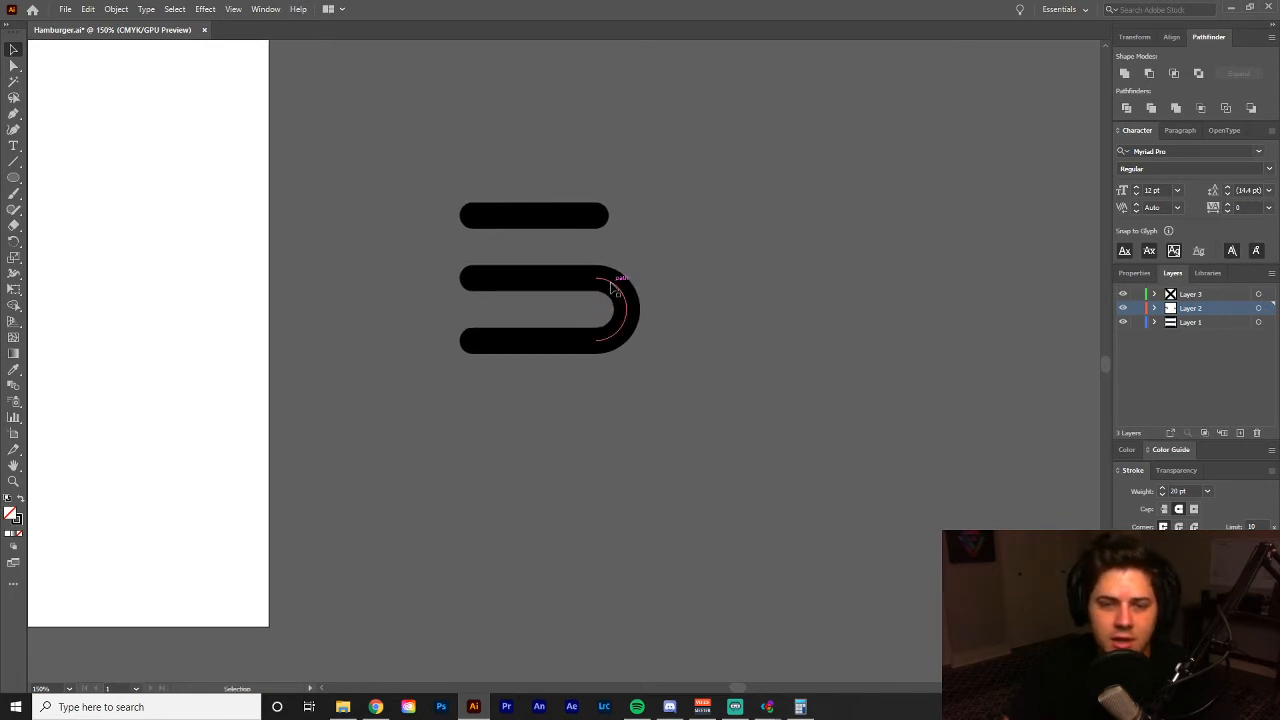
- Try to join the middle bar, the bottom bar and the arc into one continuous path
left_click(585, 280)
left_click(572, 289)
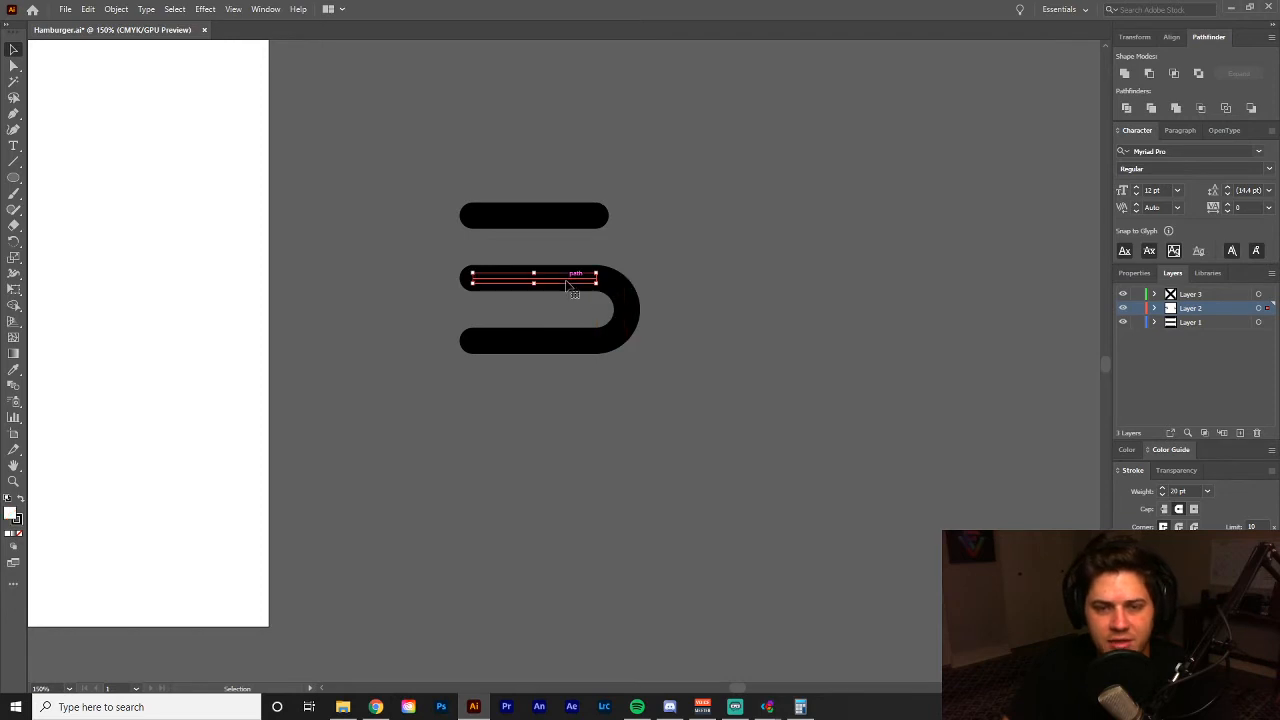
left_click(580, 340)
left_click(640, 359)
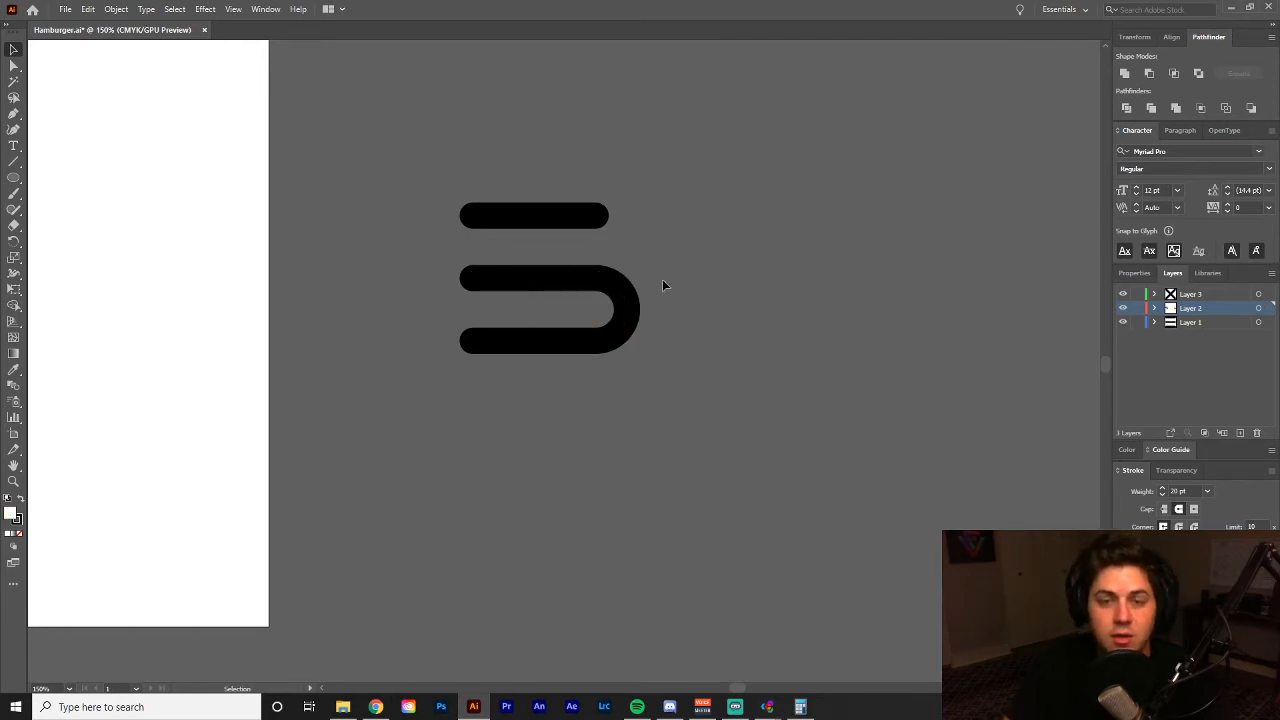
left_click_drag(519, 357, 520, 355)
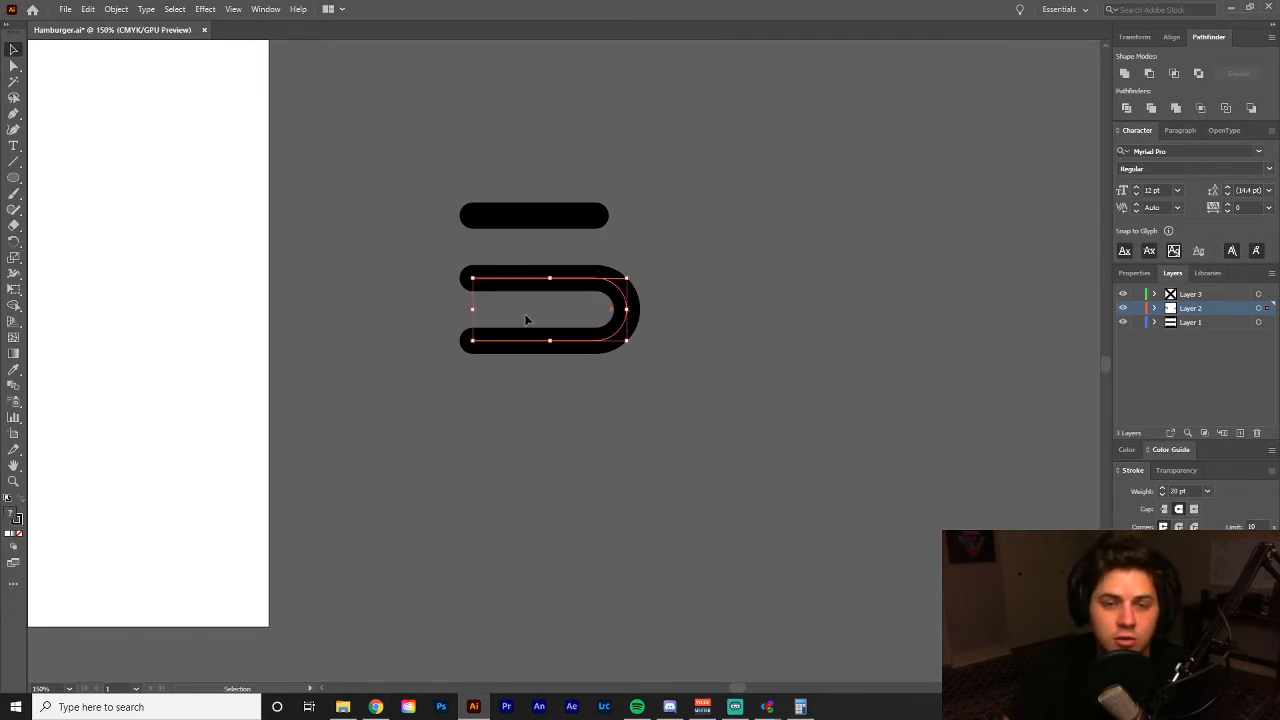
left_click(116, 9)
mouse_move(93, 8)
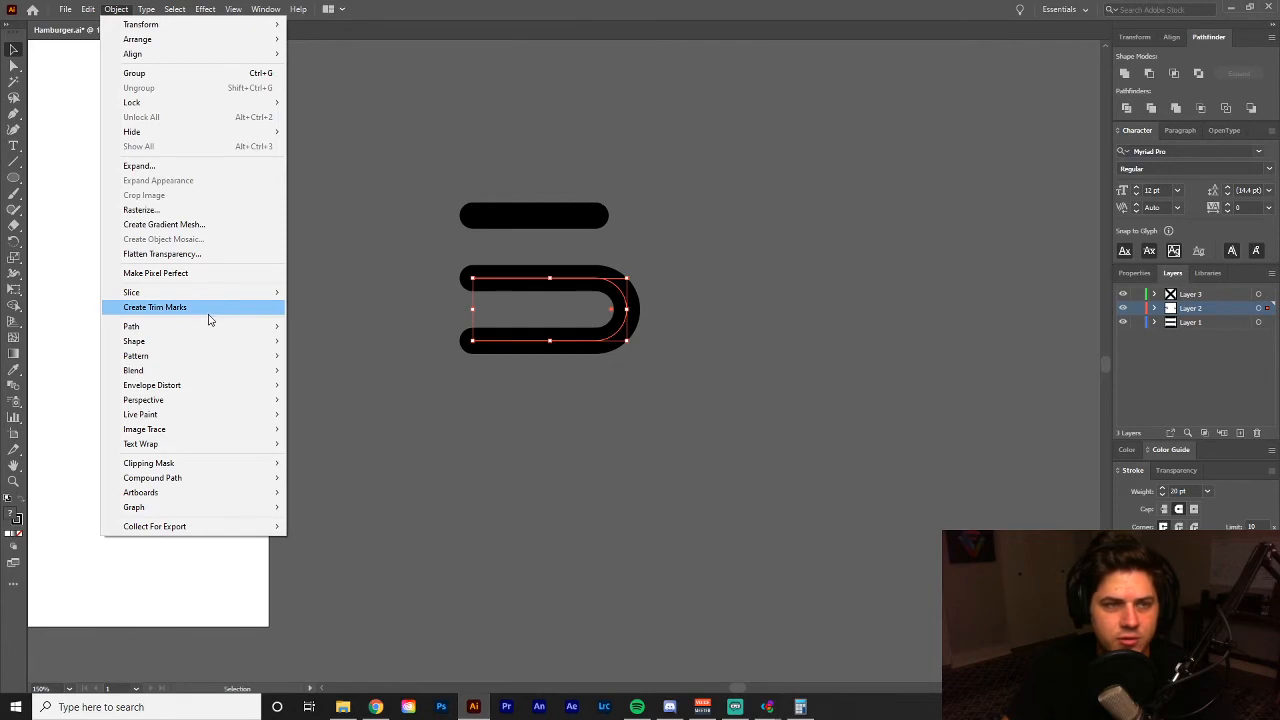
mouse_move(234, 326)
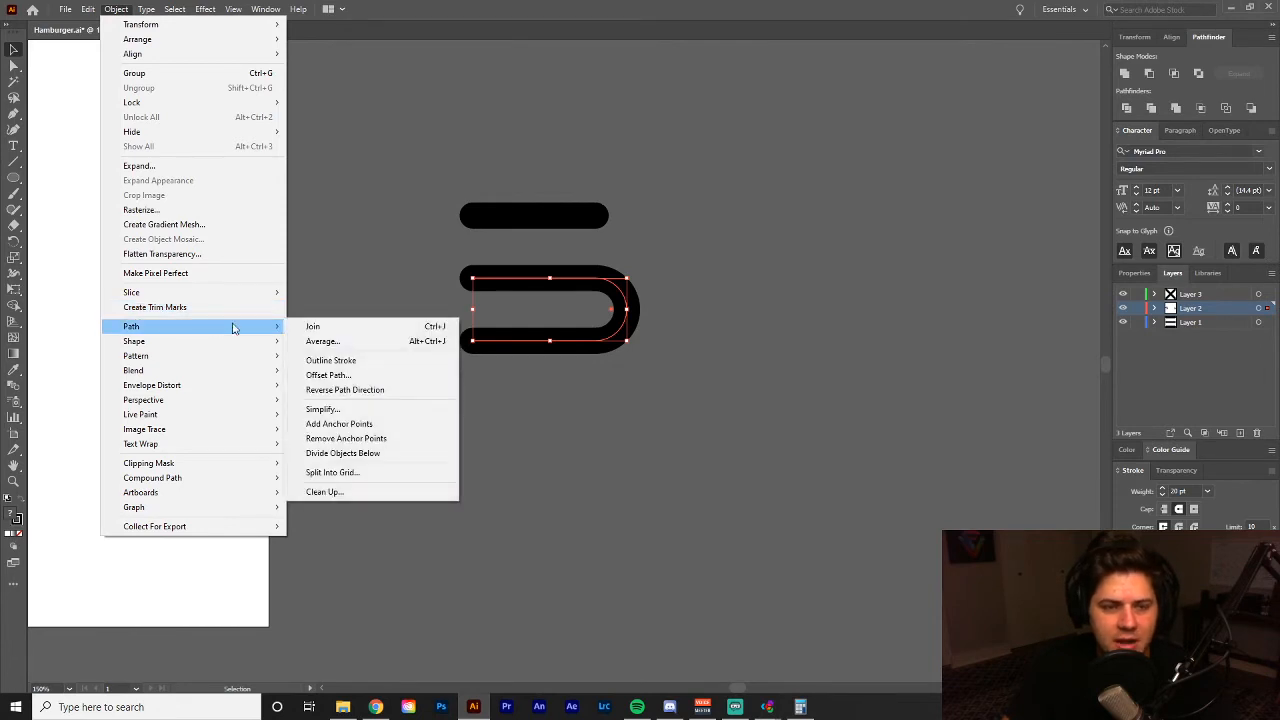
left_click(367, 330)
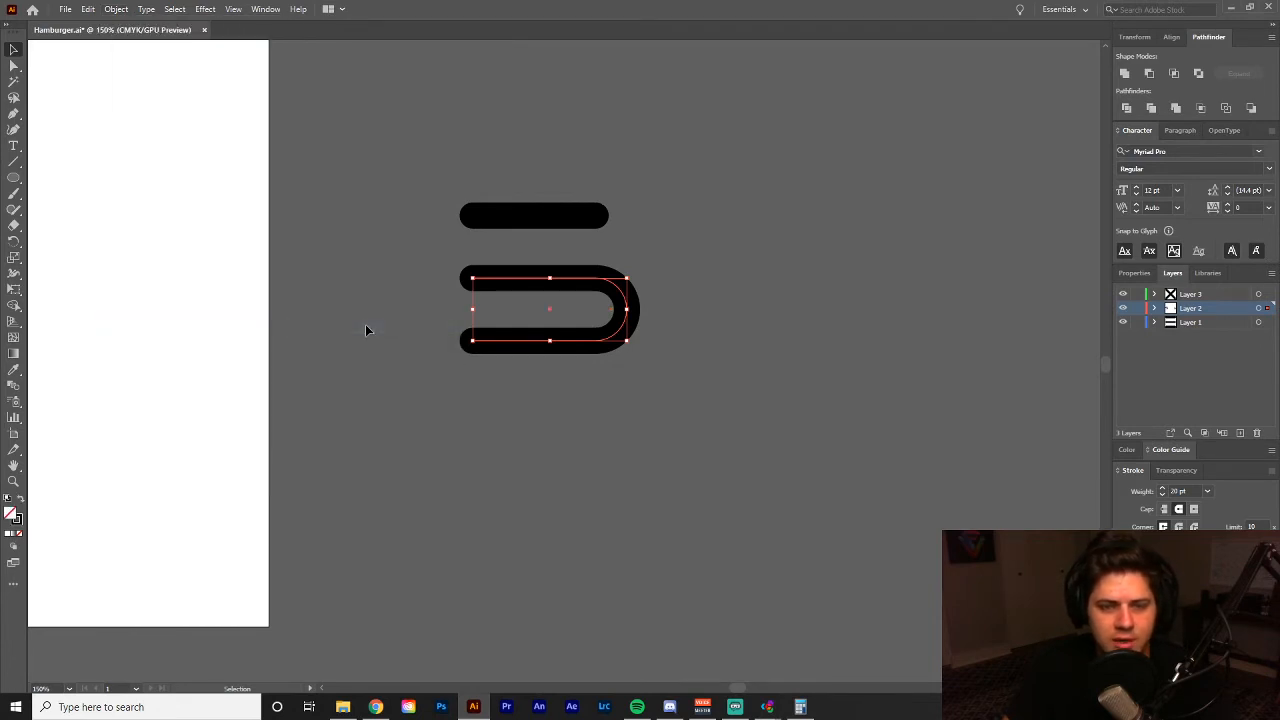
left_click(694, 396)
mouse_move(628, 308)
left_mouse_down()
mouse_move(651, 308)
mouse_move(628, 308)
left_mouse_up()
left_click(669, 309)
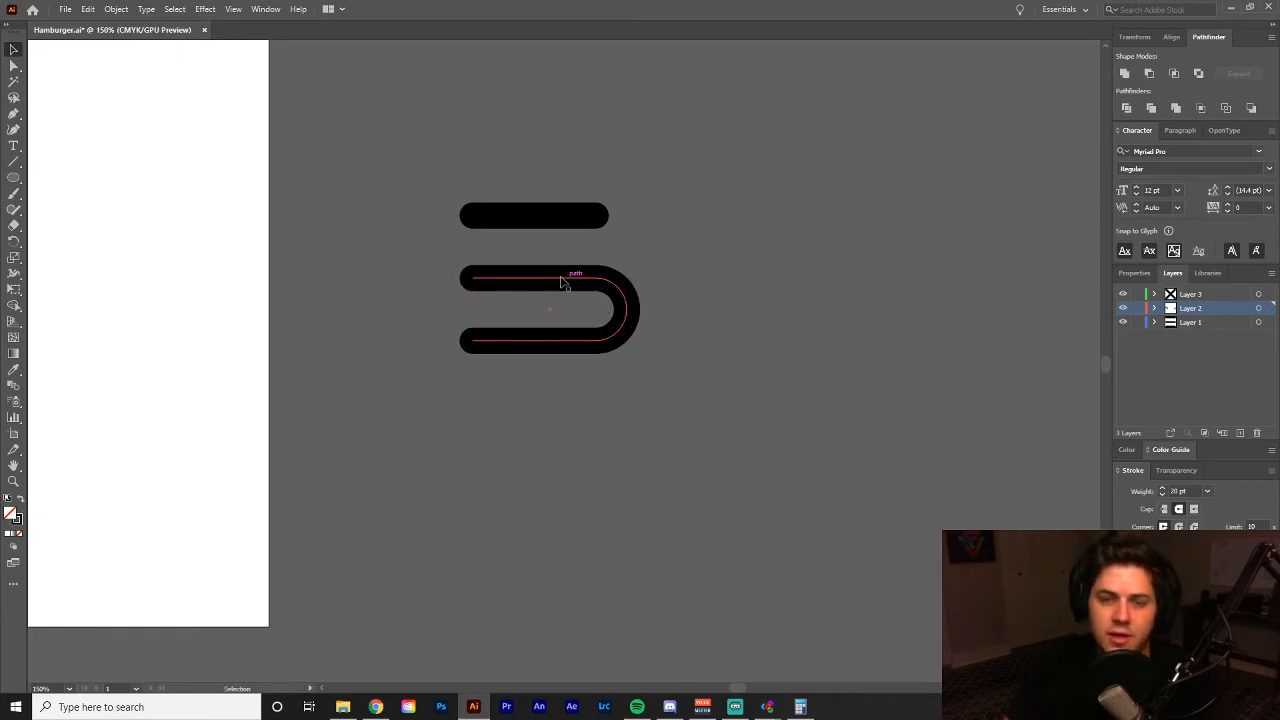
left_click(634, 310)
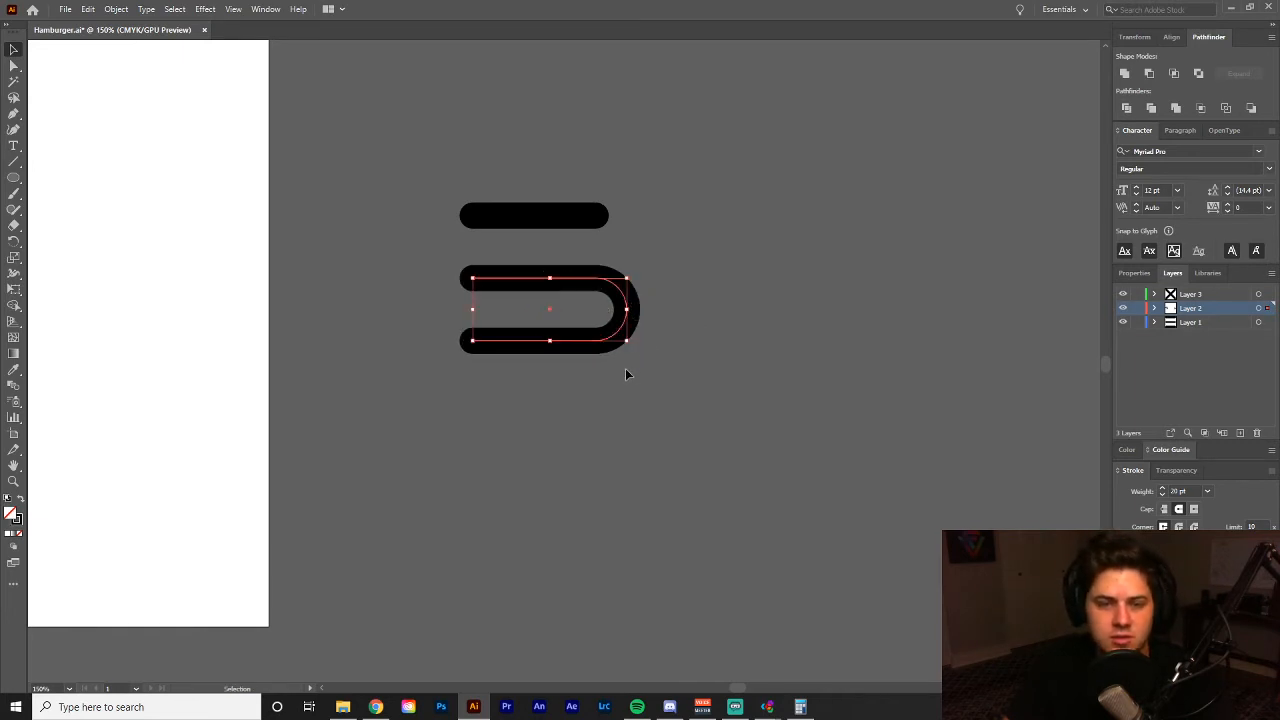
left_click(625, 368)
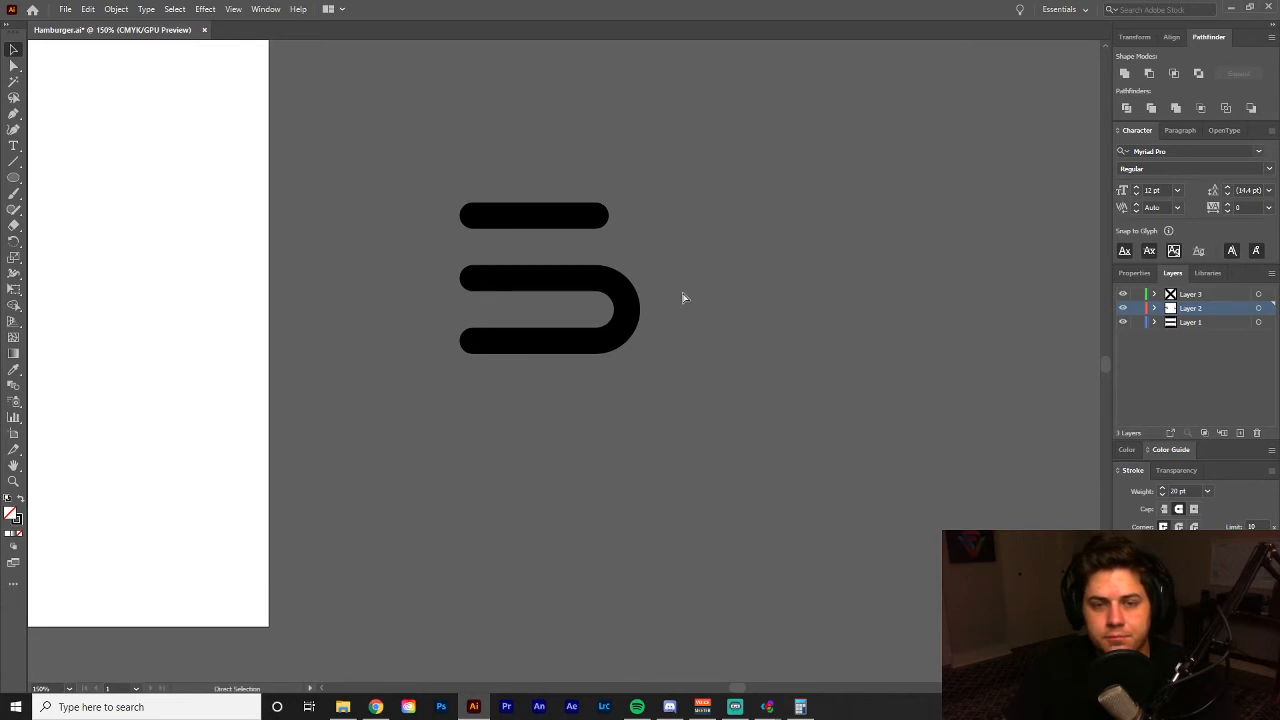
- Undo the join of the arc with the two lower bars
key("ctrl+z")
key("ctrl+z")
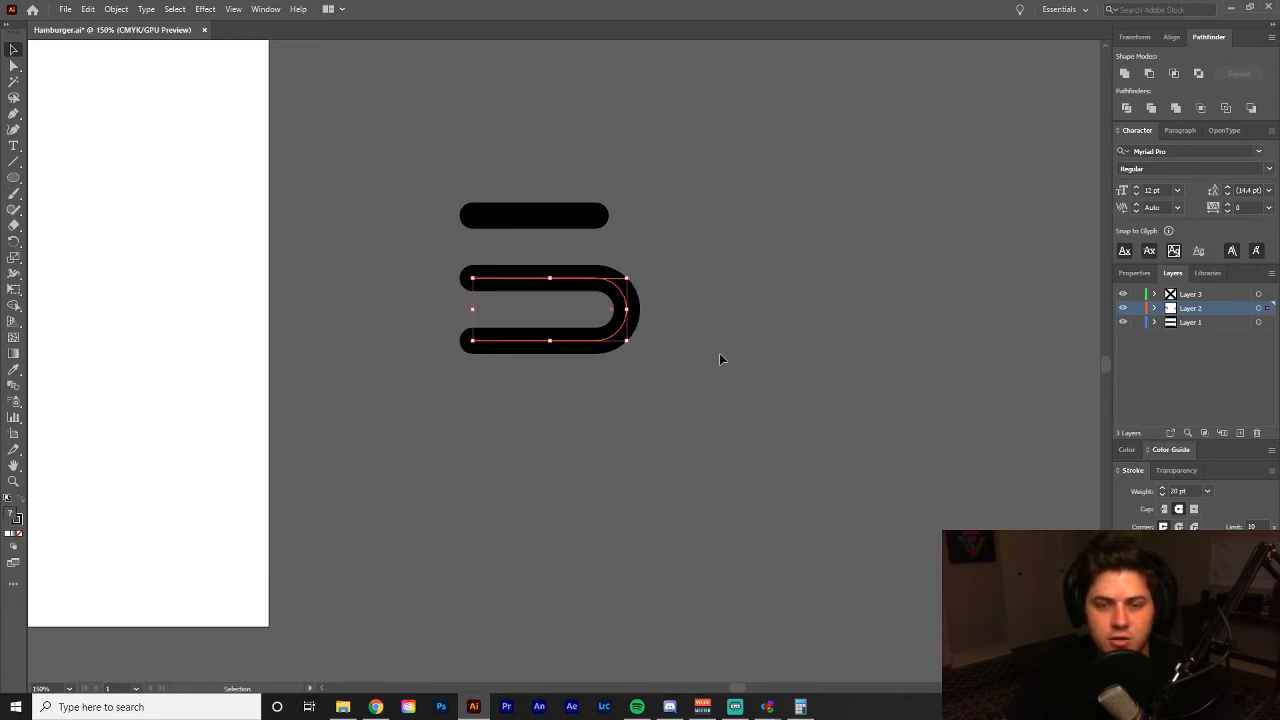
left_click(719, 353)
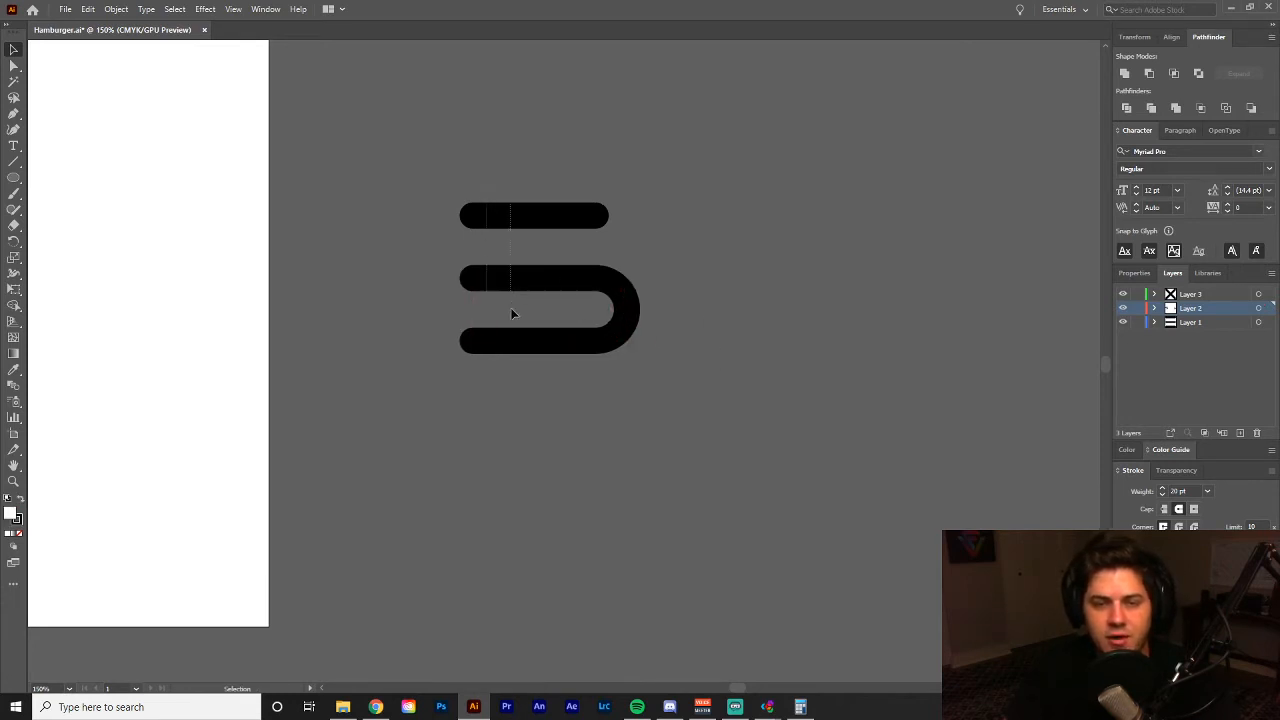
- Duplicate the three bars with the arc horizontally to the empty canvas on their right
left_click_drag(580, 282, 838, 282)
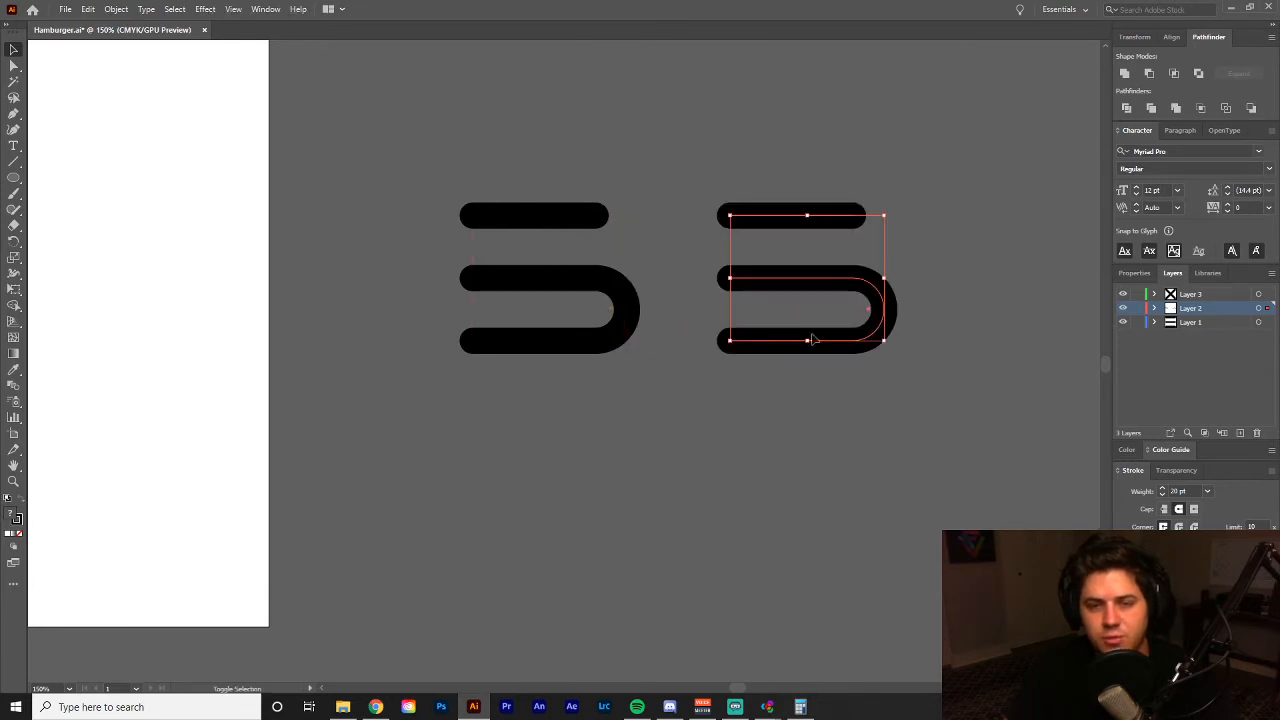
left_click(670, 368)
key("space")
left_click_drag(665, 368, 662, 370)
- Delete the arc from the original set of bars and the top bar from the duplicated set
left_click(628, 308)
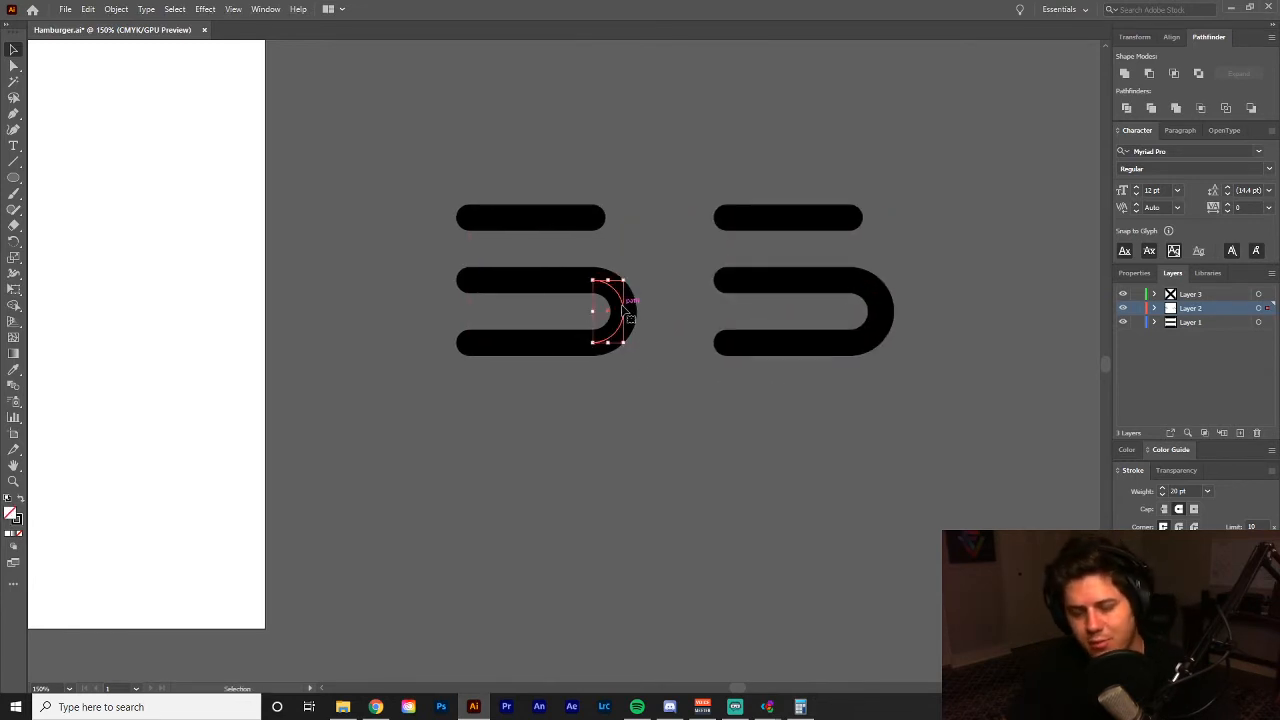
key("Delete")
key("space")
left_click_drag(780, 349, 490, 383)
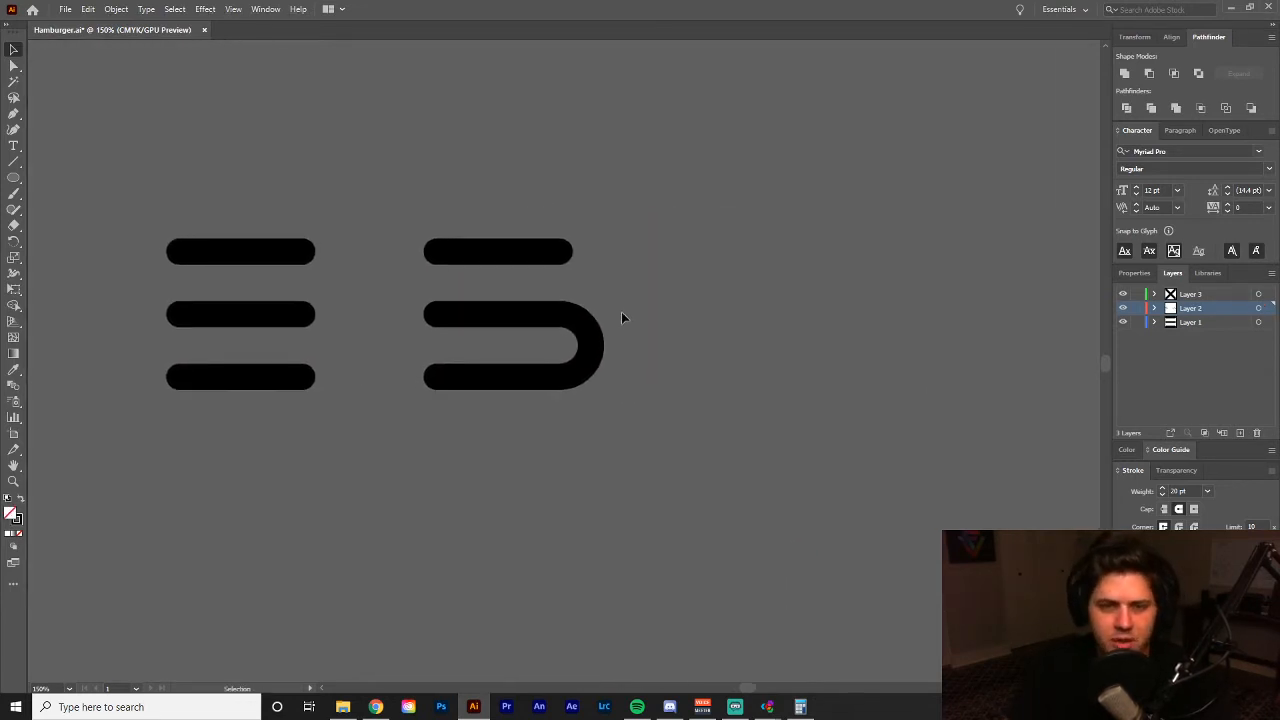
left_click(580, 342)
left_click_drag(625, 219, 490, 284)
key("Delete")
- Join the duplicated set's two bars and arc into one continuous U-shaped path
left_click_drag(634, 288, 425, 409)
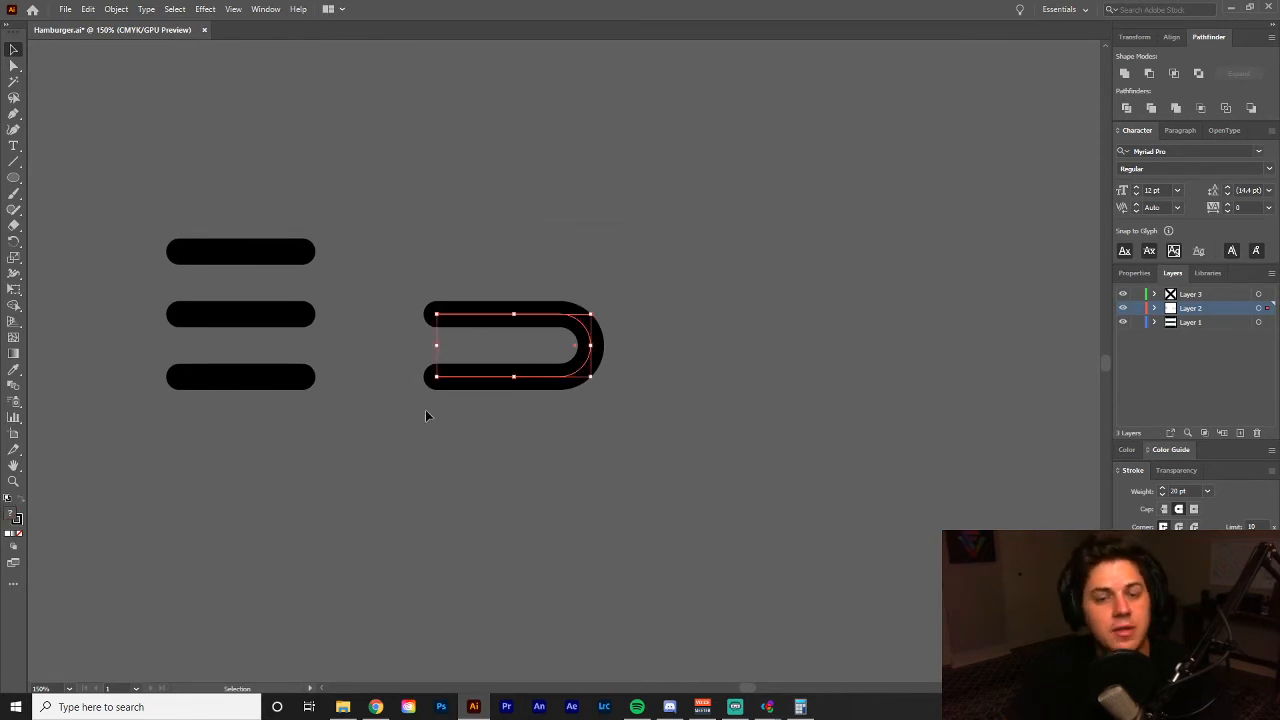
left_click(114, 9)
mouse_move(160, 327)
left_click(379, 329)
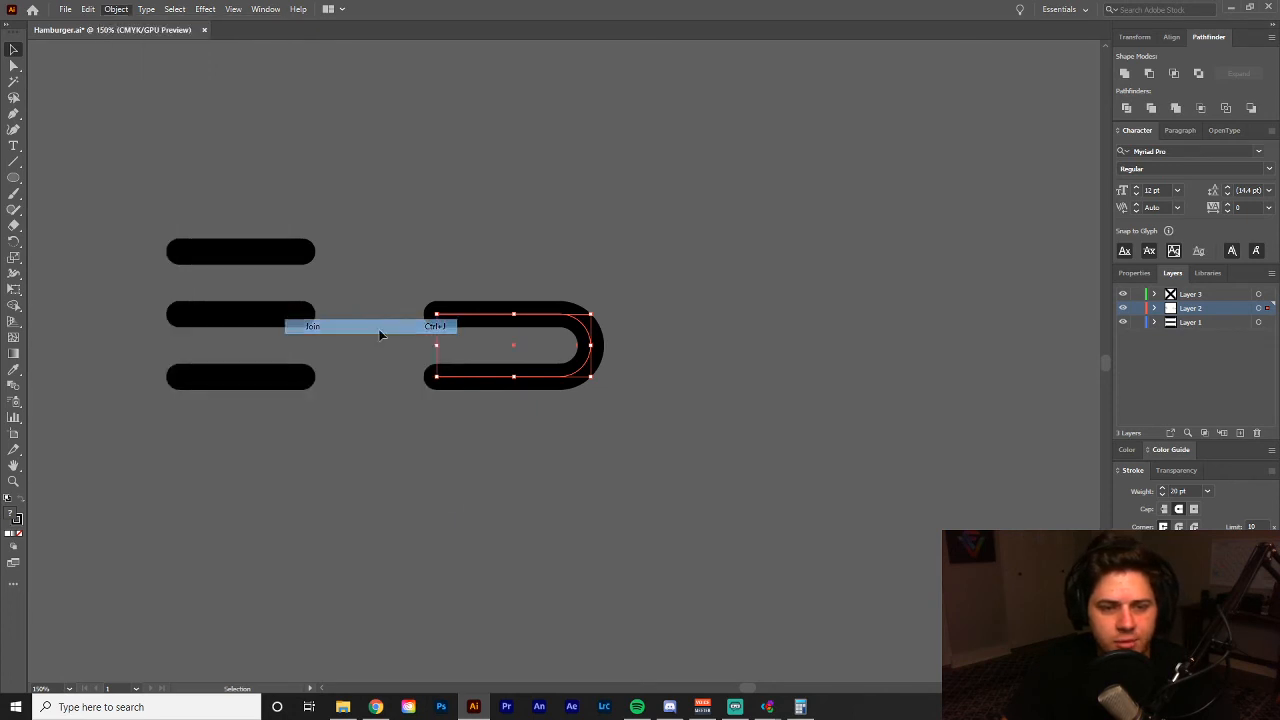
left_click(403, 394)
left_click_drag(403, 394, 530, 380)
- Place a copy of a single bar to the right of the U-shaped path, level with the middle bar
key("z")
left_click(471, 329, "alt")
left_click_drag(473, 326, 669, 318)
key("v")
left_click_drag(686, 367, 711, 353)
key("z")
left_click(608, 362)
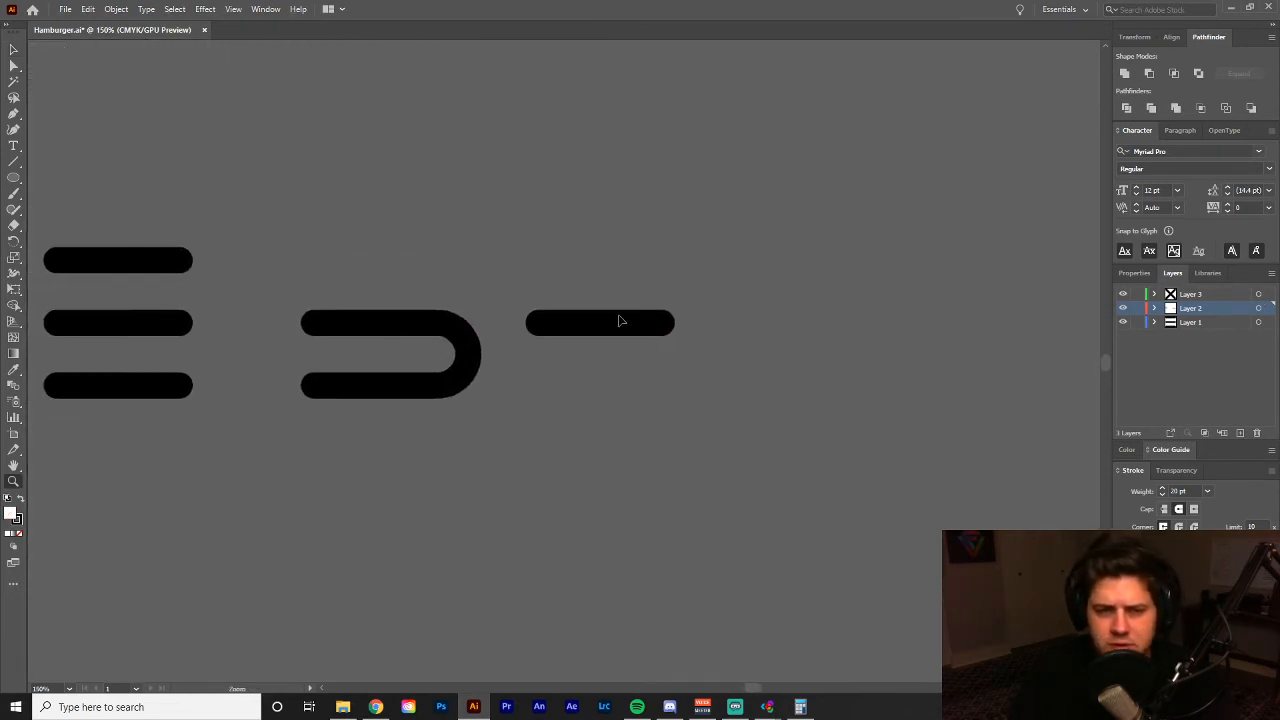
key("v")
left_click_drag(592, 327, 634, 331)
left_click(654, 382)
left_click_drag(654, 382, 647, 381)
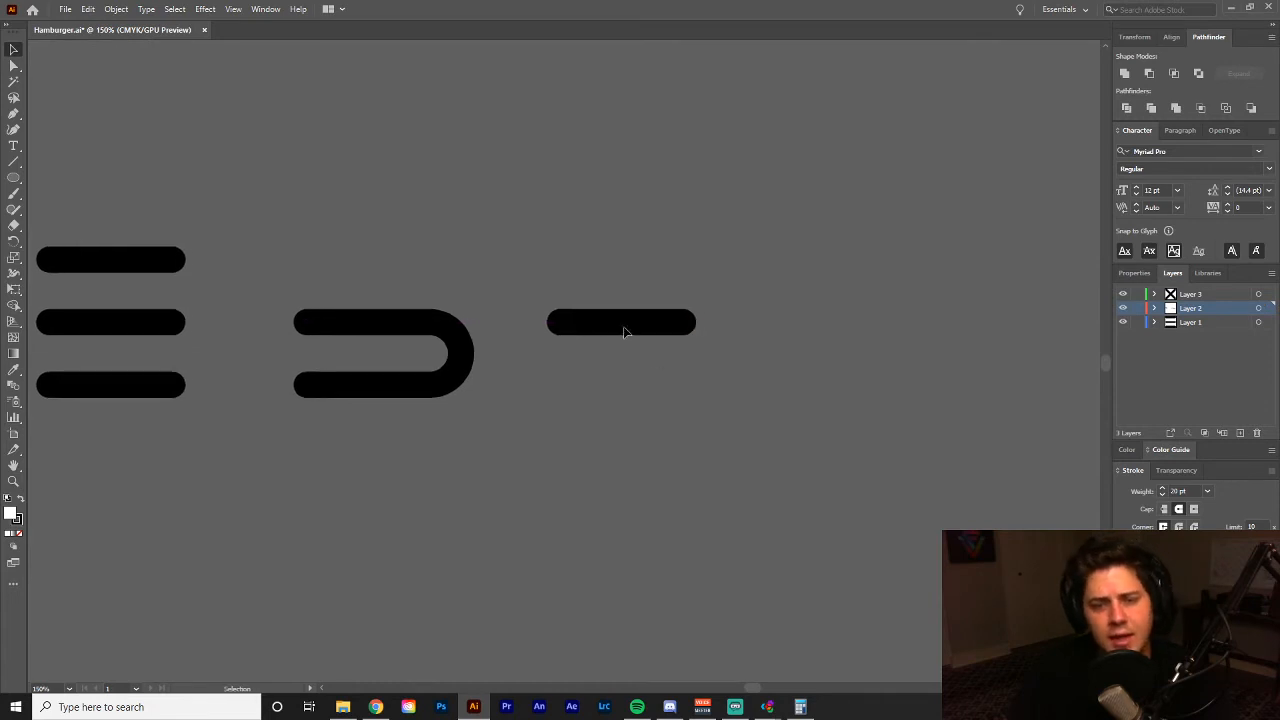
- Copy the single bar and paste the duplicate in place directly over it
left_click(627, 328)
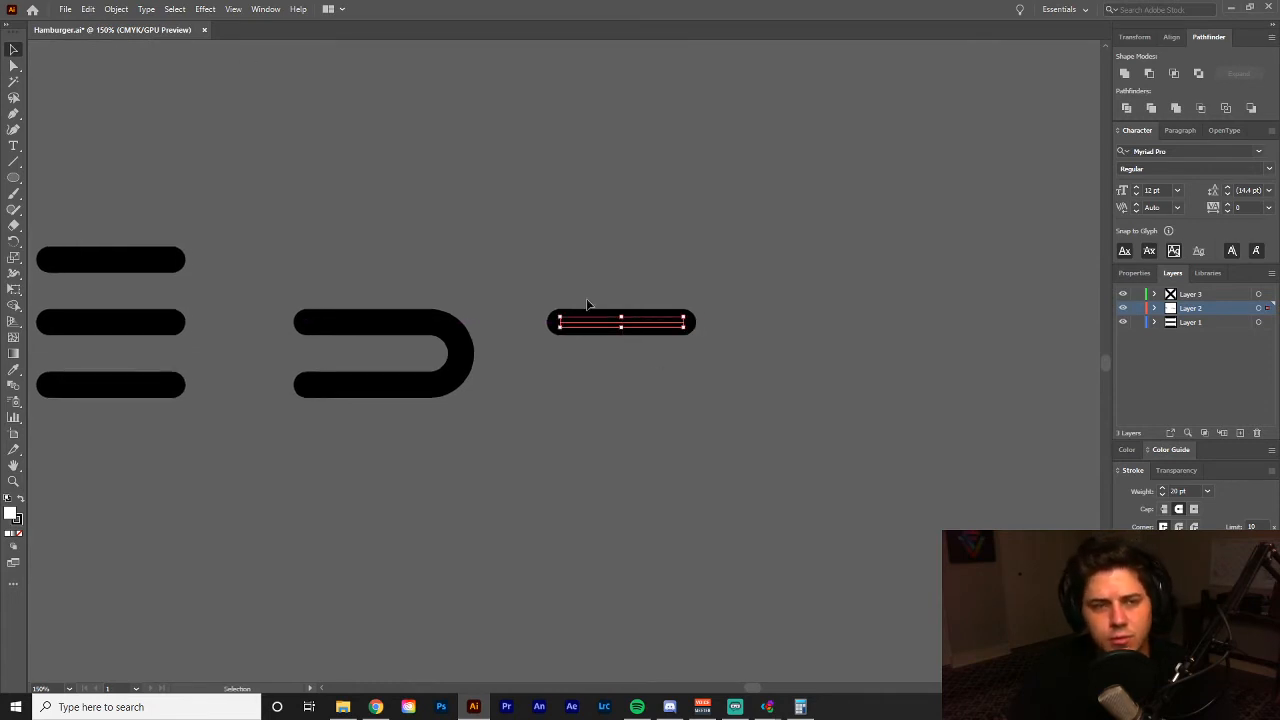
left_click(112, 10)
key("Escape")
key("a")
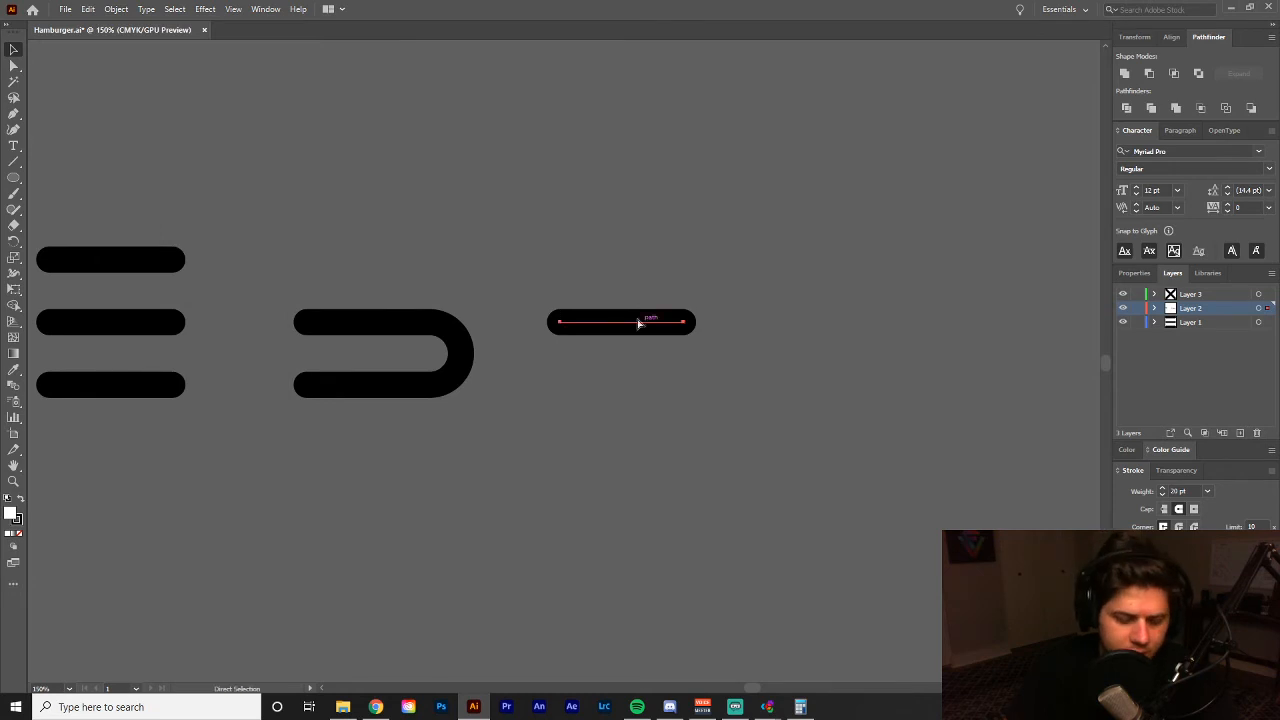
left_click(89, 9)
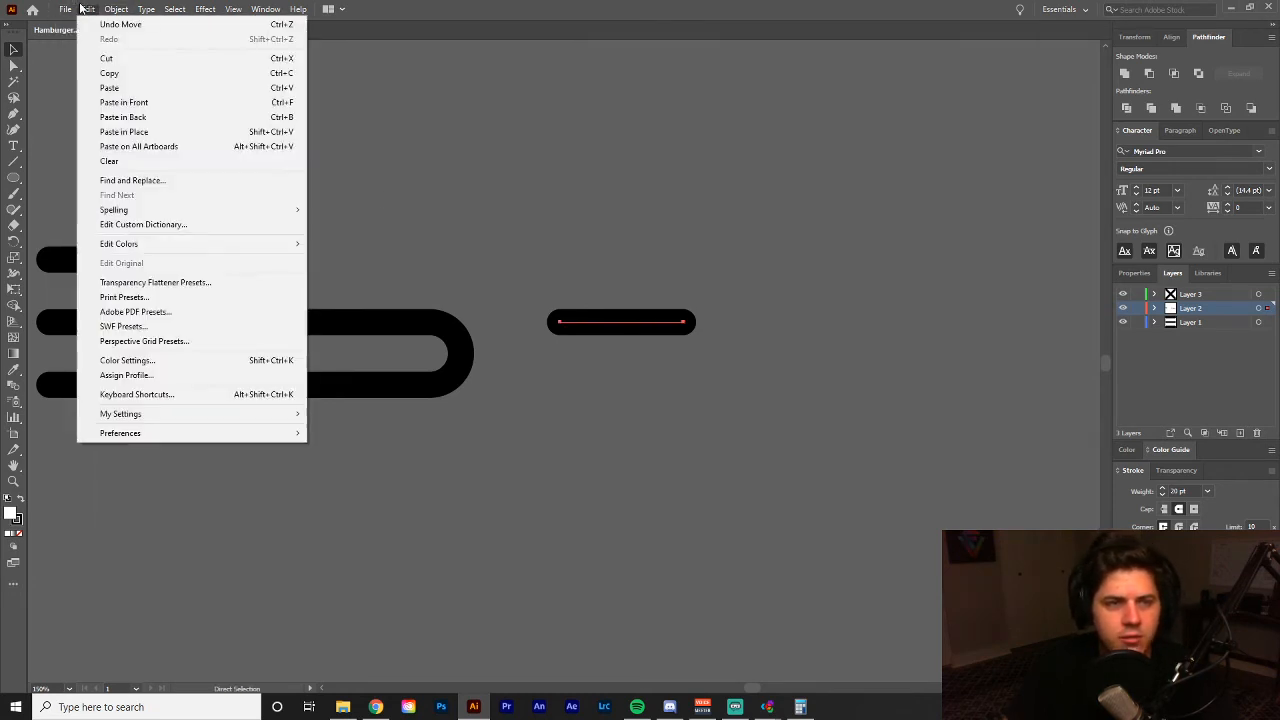
left_click(152, 75)
left_click(93, 9)
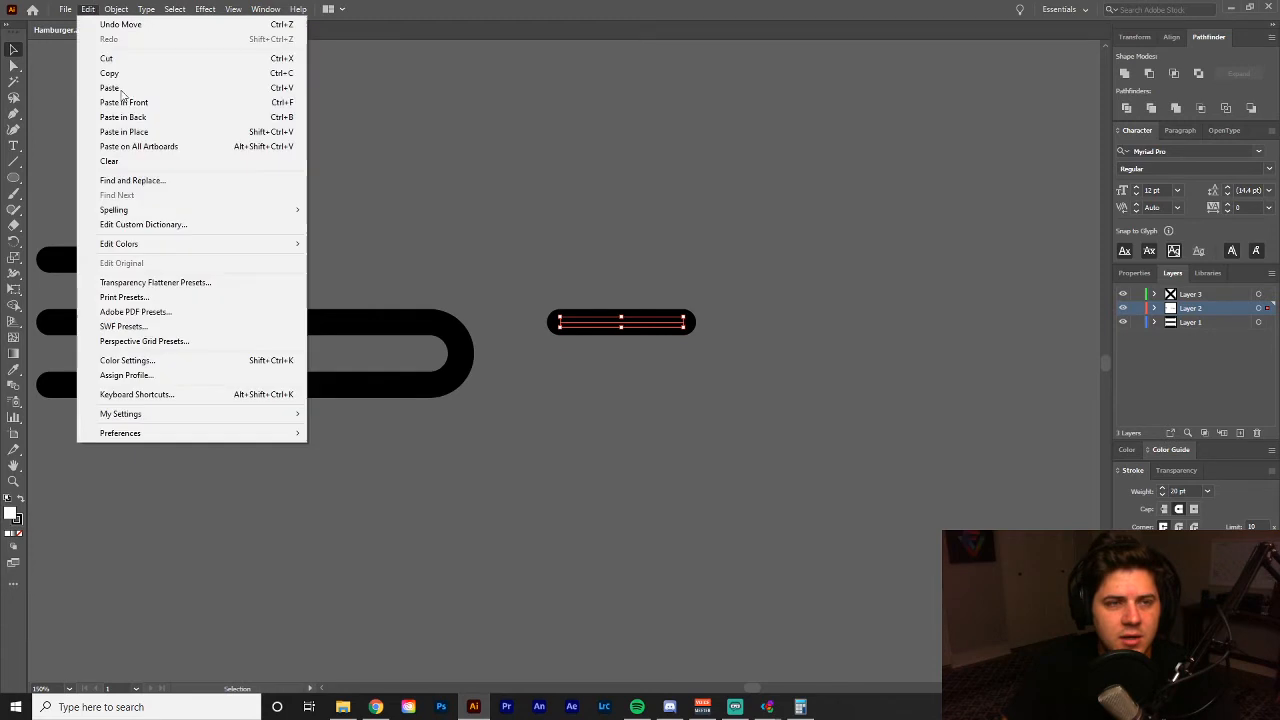
left_click(162, 132)
left_click(722, 340)
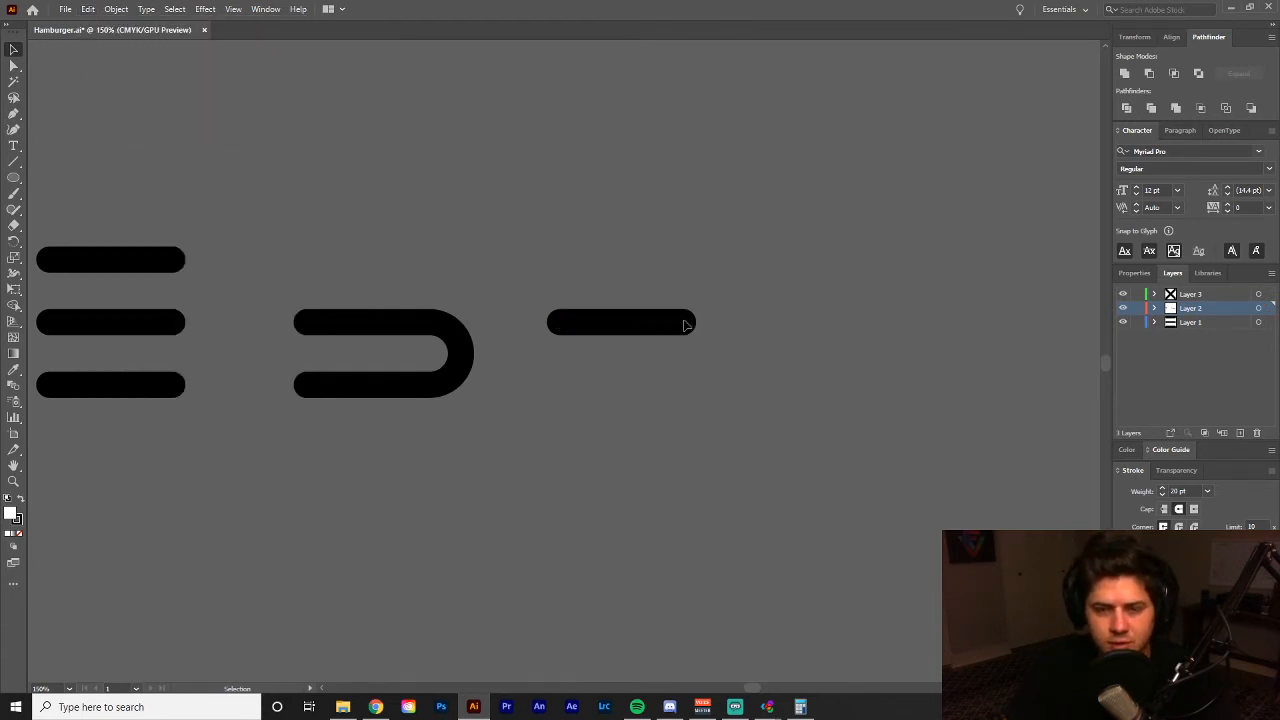
- Rotate the two stacked bars about 45° in opposite directions so they cross as an X
left_click(678, 324)
left_click_drag(692, 314, 709, 373)
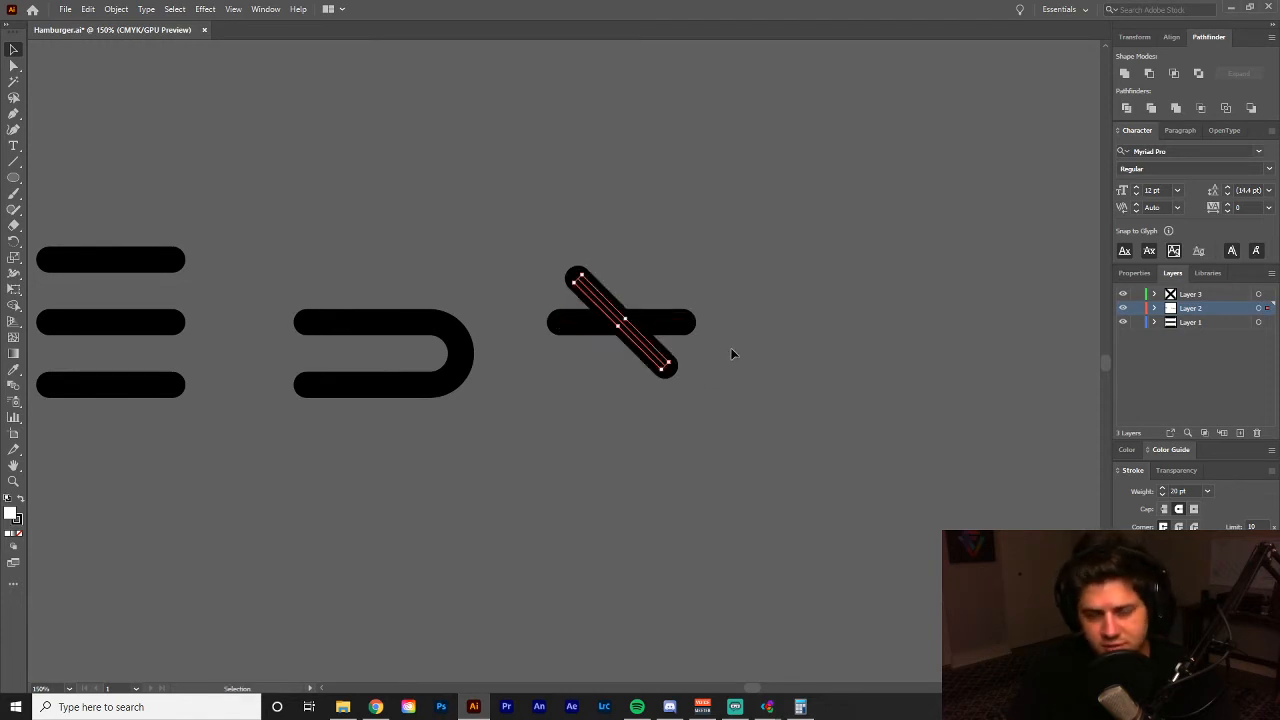
left_click(692, 318)
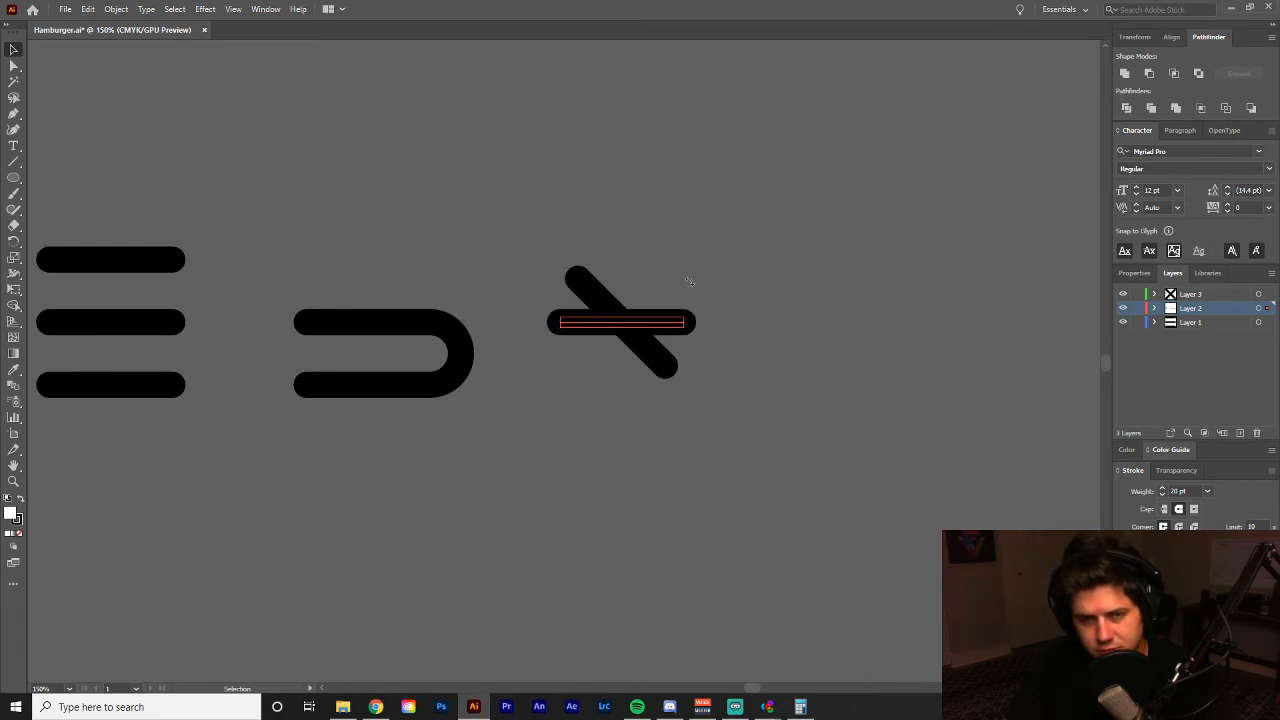
left_click_drag(688, 281, 692, 268)
left_click(806, 389)
scroll(806, 390, "down", 2)
scroll(806, 385, "left", 2)
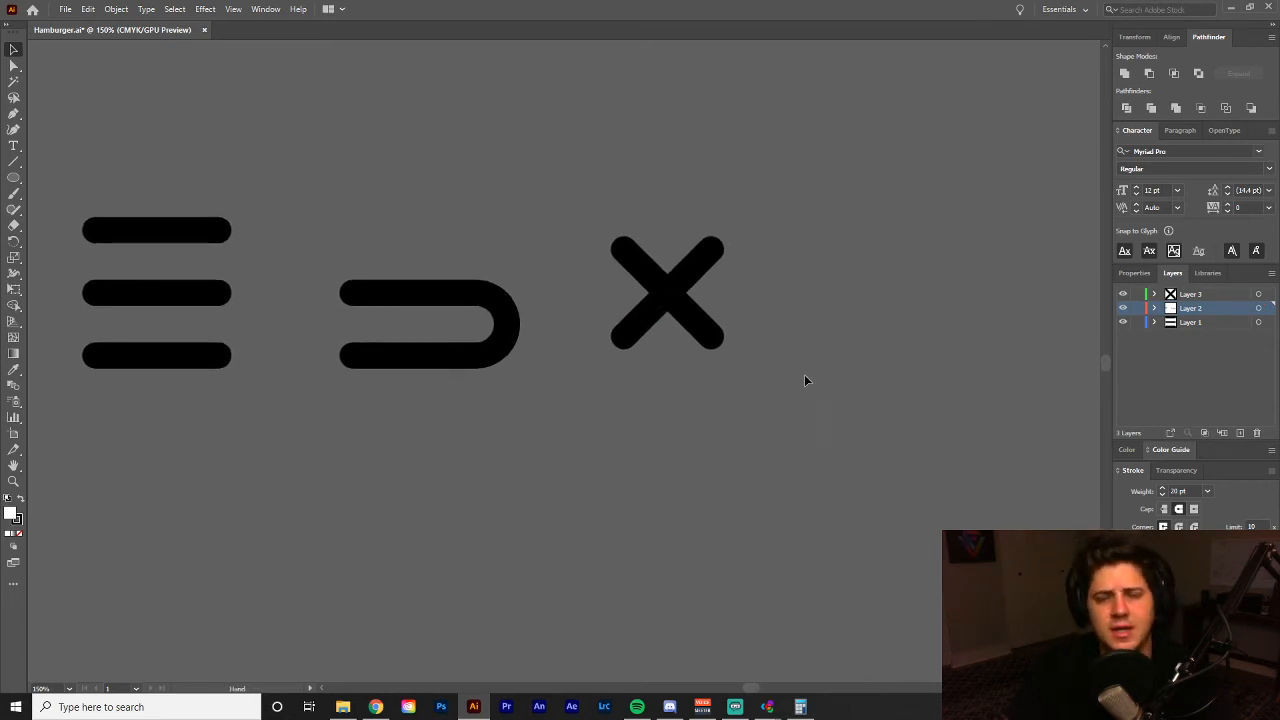
key("z")
left_click(674, 380, "alt")
left_click_drag(677, 378, 816, 388)
key("v")
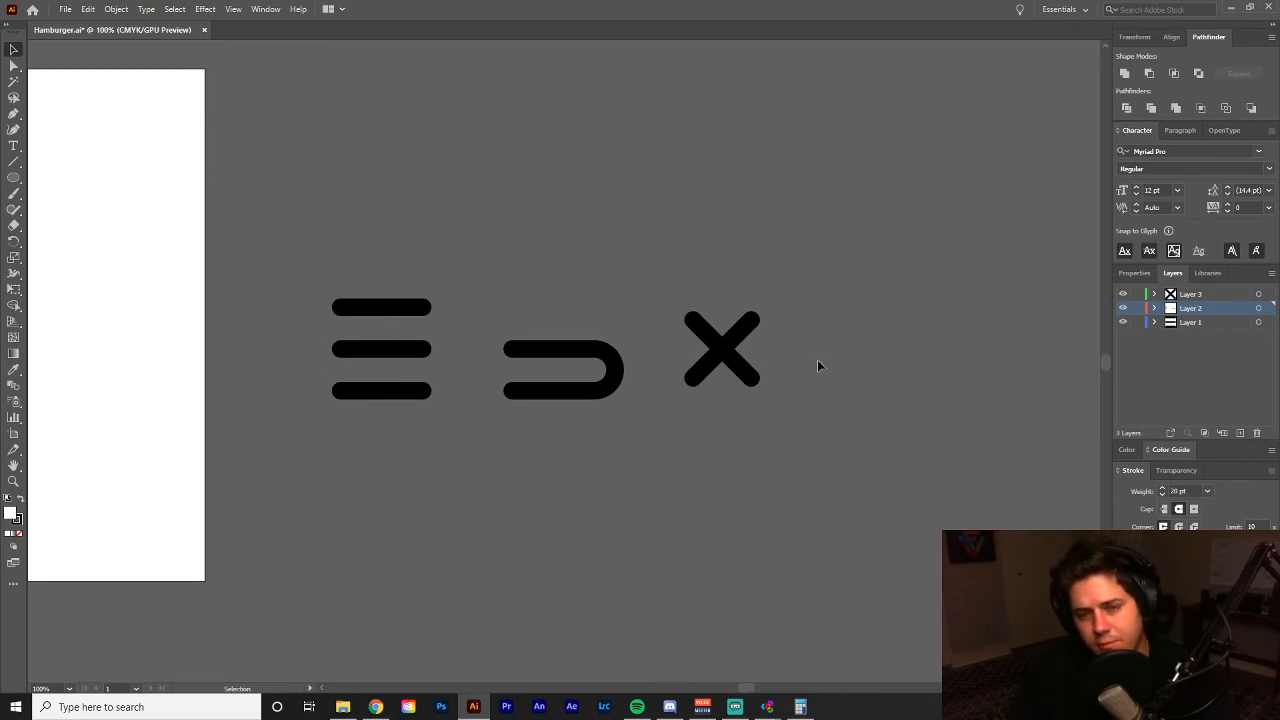
left_click_drag(831, 349, 891, 329)
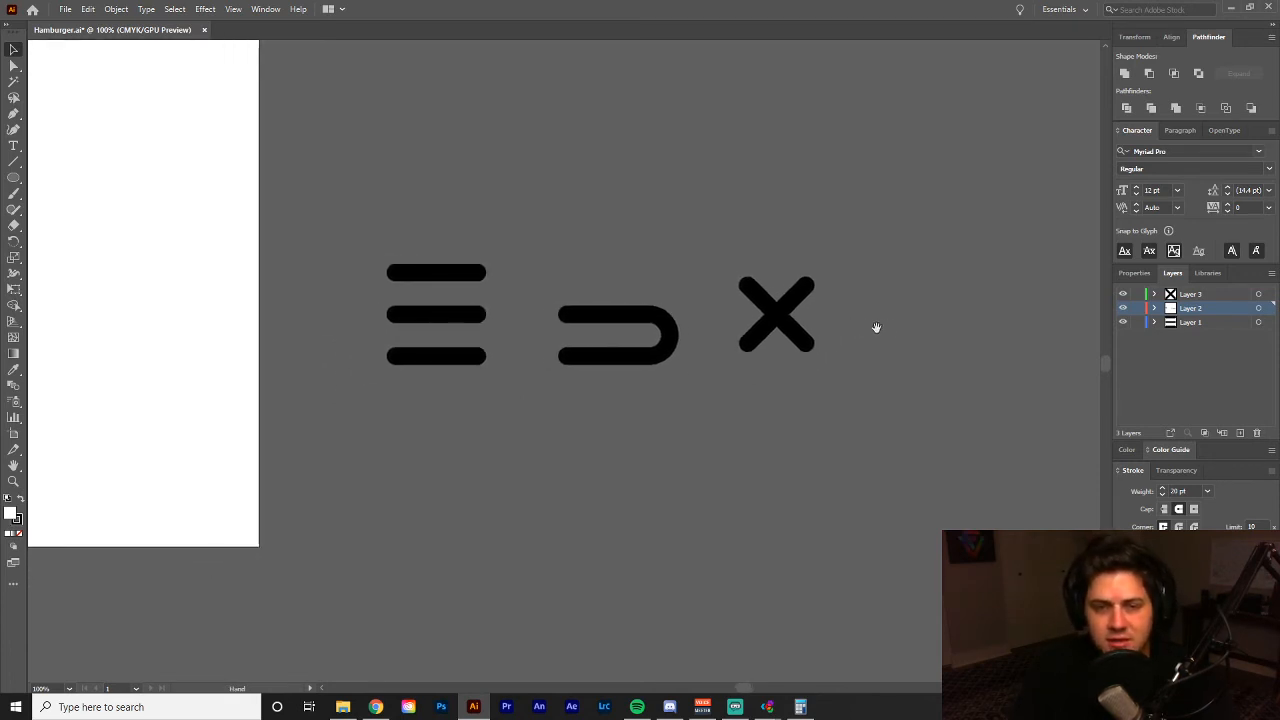
left_click_drag(480, 307, 850, 411)
left_click(846, 410)
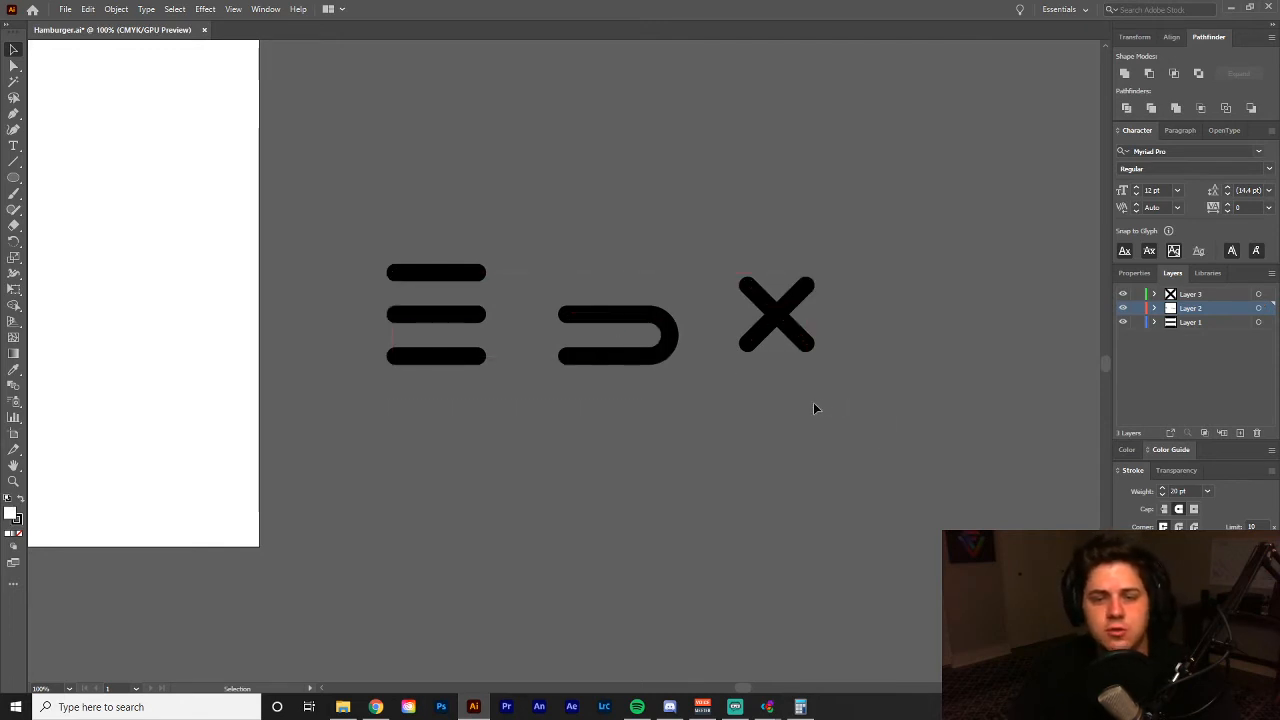
key("z")
left_click(690, 378, "alt")
left_click(690, 378, "alt")
left_click_drag(388, 357, 714, 394)
left_click(625, 364)
left_click(625, 364)
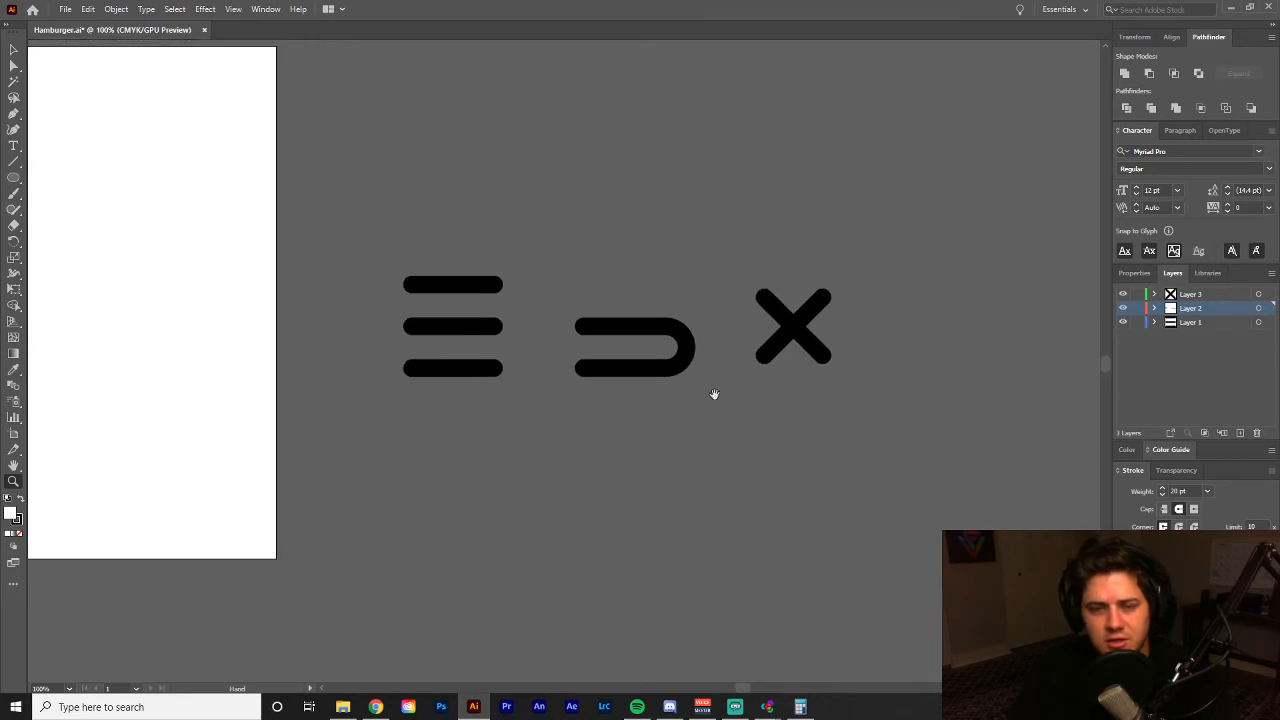
- Group the three separate hamburger bars into one object
key("v")
left_click_drag(437, 387, 434, 384)
right_click(450, 325)
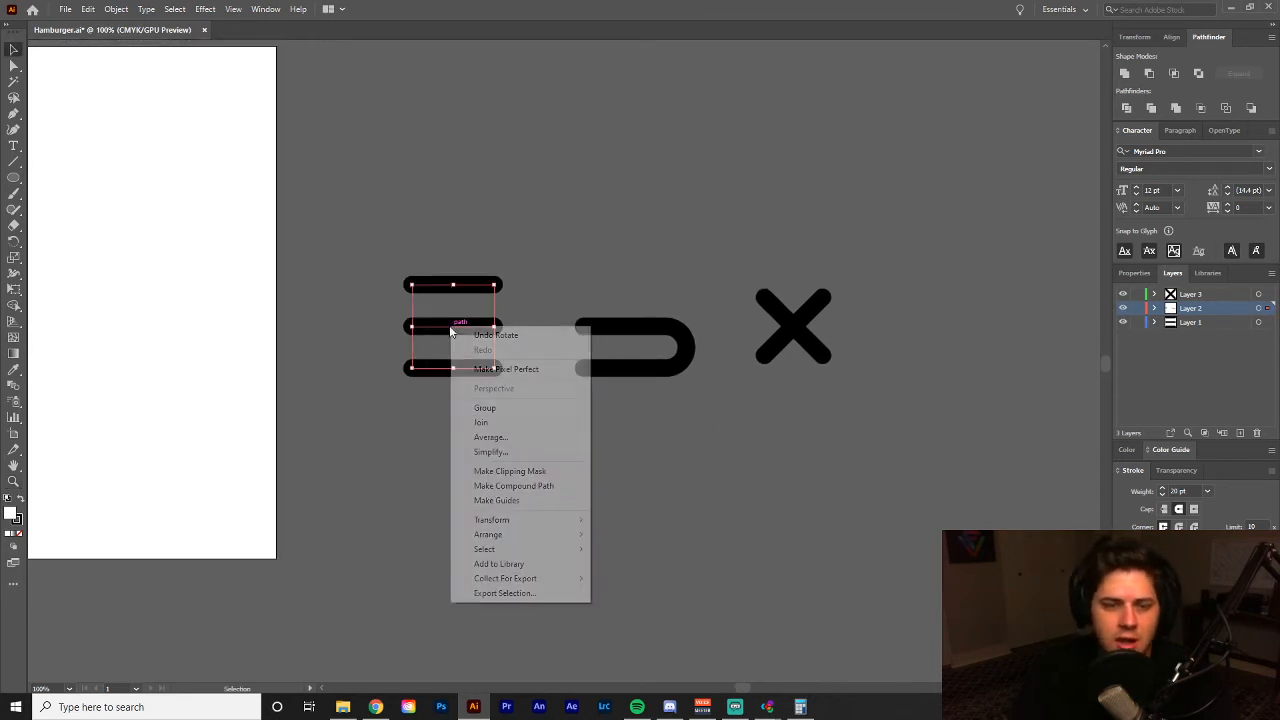
left_click(484, 249)
left_click_drag(484, 253, 404, 397)
right_click(458, 330)
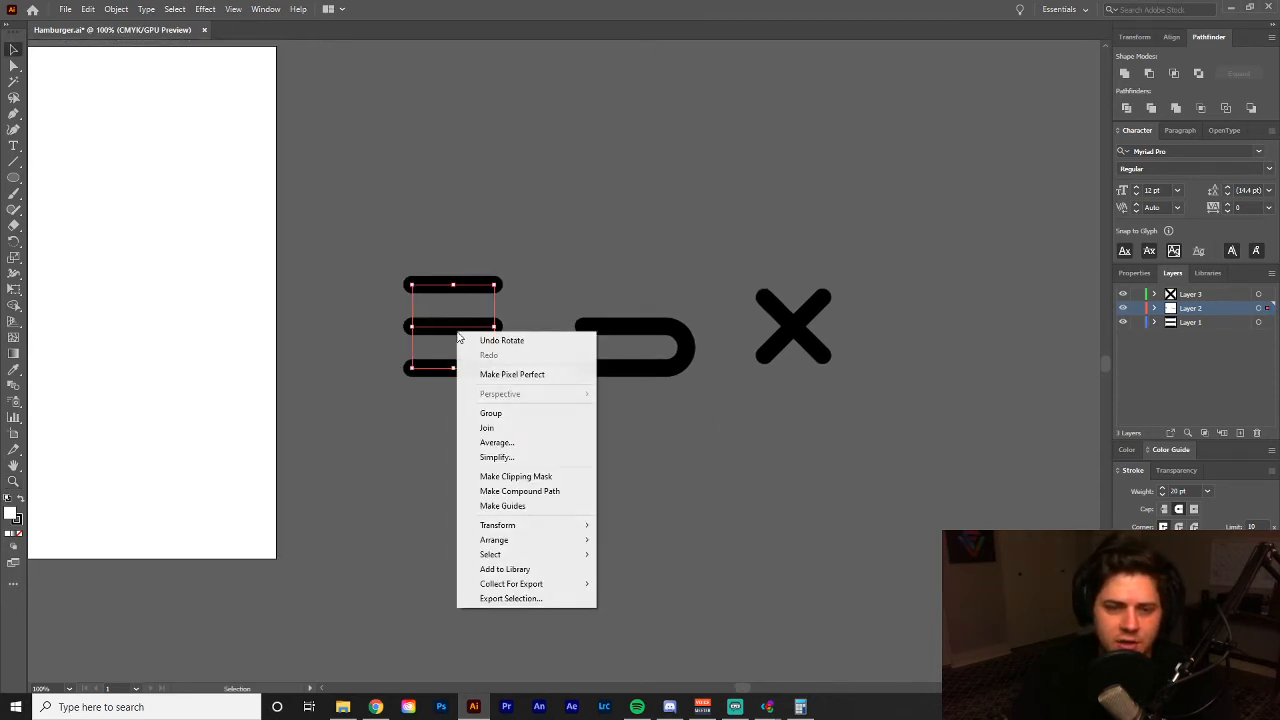
left_click(518, 413)
left_click(505, 395)
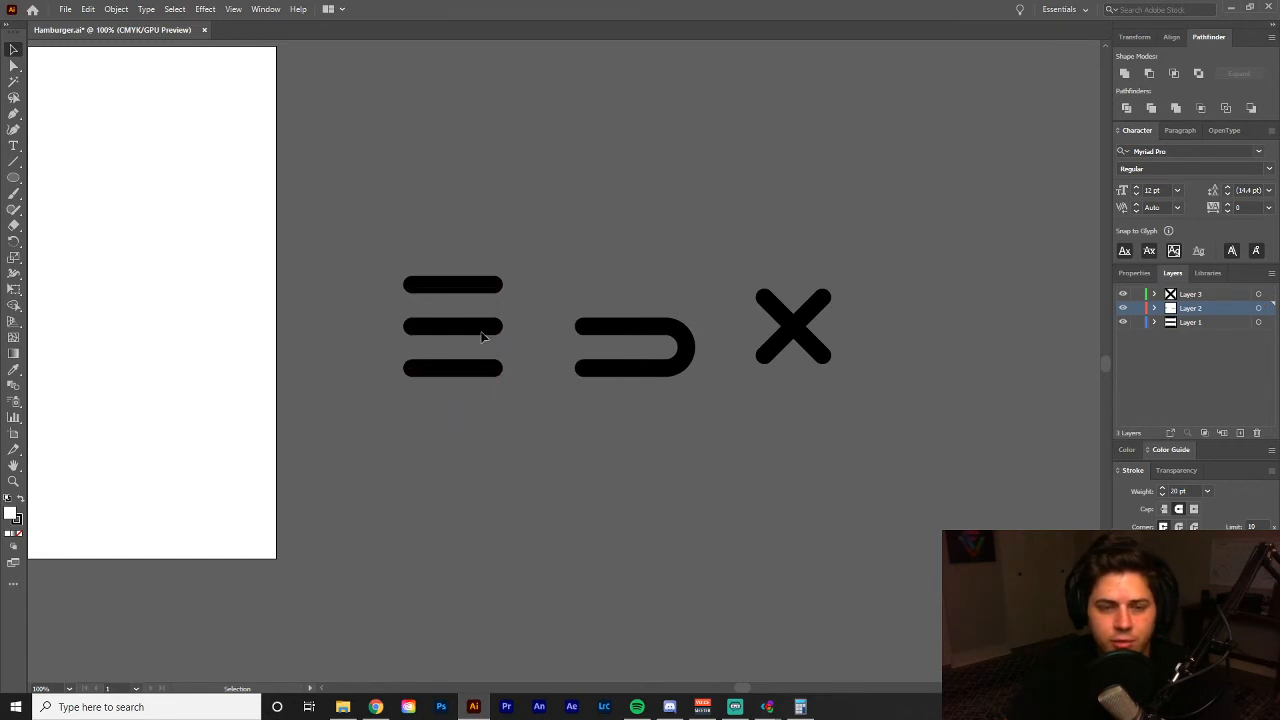
- Move the U-shaped path to Layer 1 and the X to Layer 3, leaving the hamburger bars on Layer 2
left_click(484, 328)
left_click_drag(441, 254, 433, 412)
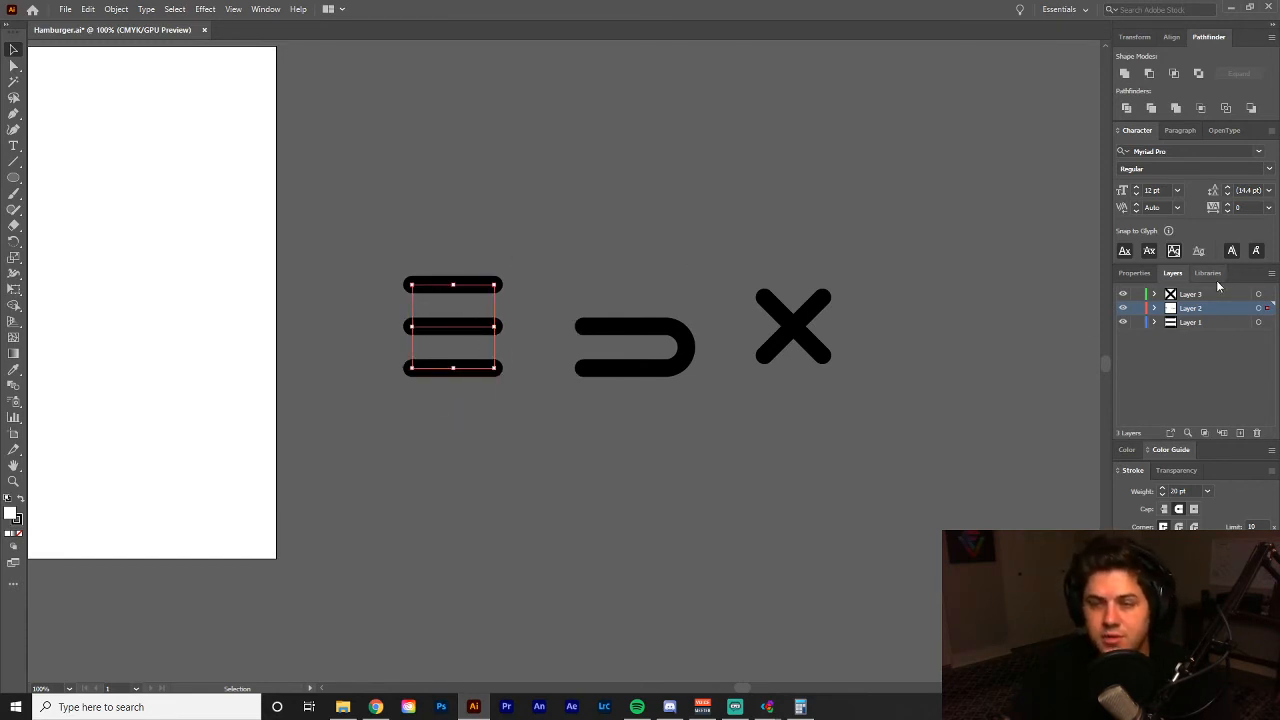
left_click(694, 370)
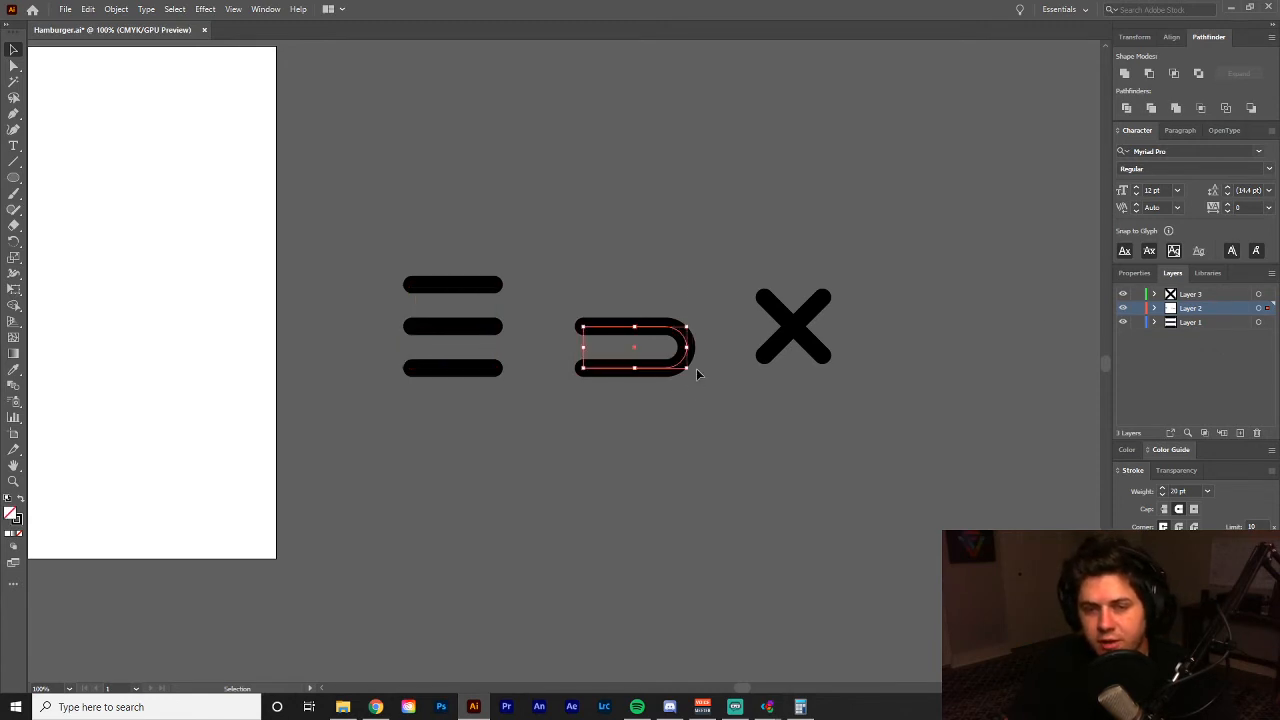
left_click_drag(1268, 310, 1269, 326)
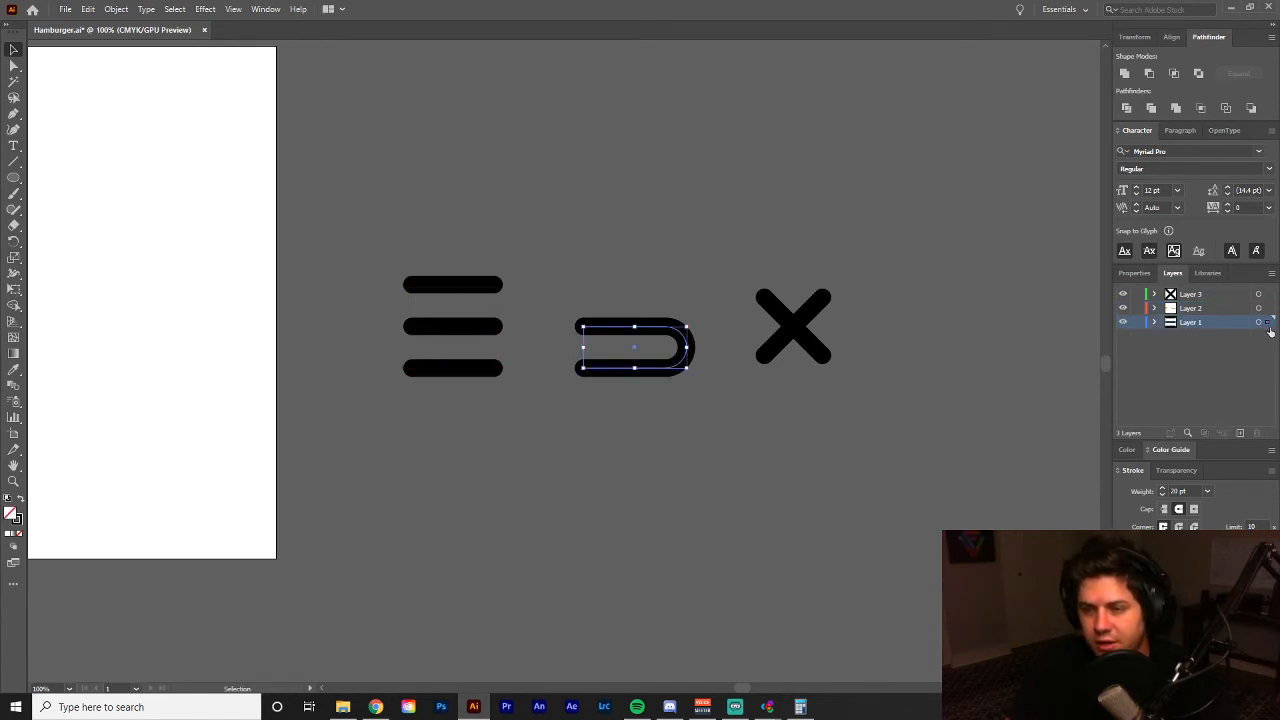
left_click_drag(857, 405, 812, 317)
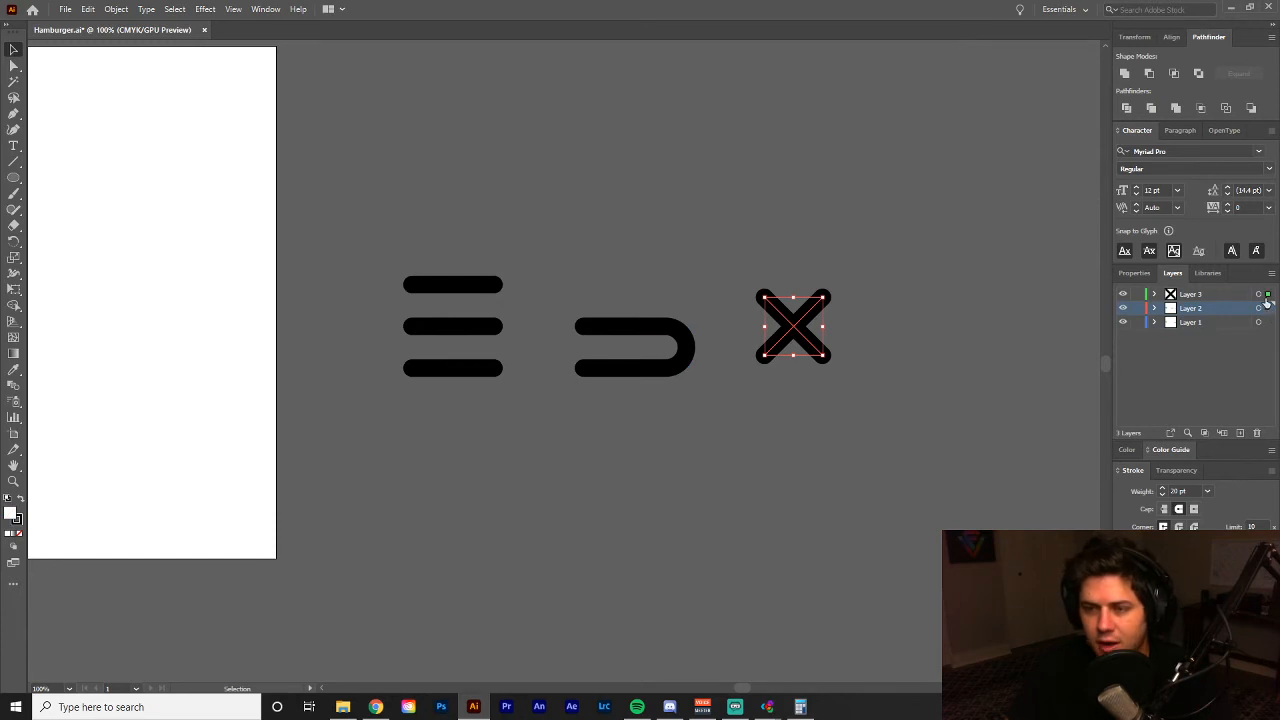
left_click_drag(1266, 303, 1268, 295)
left_click(954, 291)
- Move the original combined artwork off the artboard onto the empty canvas at its left side
left_click_drag(347, 356, 574, 346)
key("z")
left_click(392, 312, "alt")
left_click(392, 312, "alt")
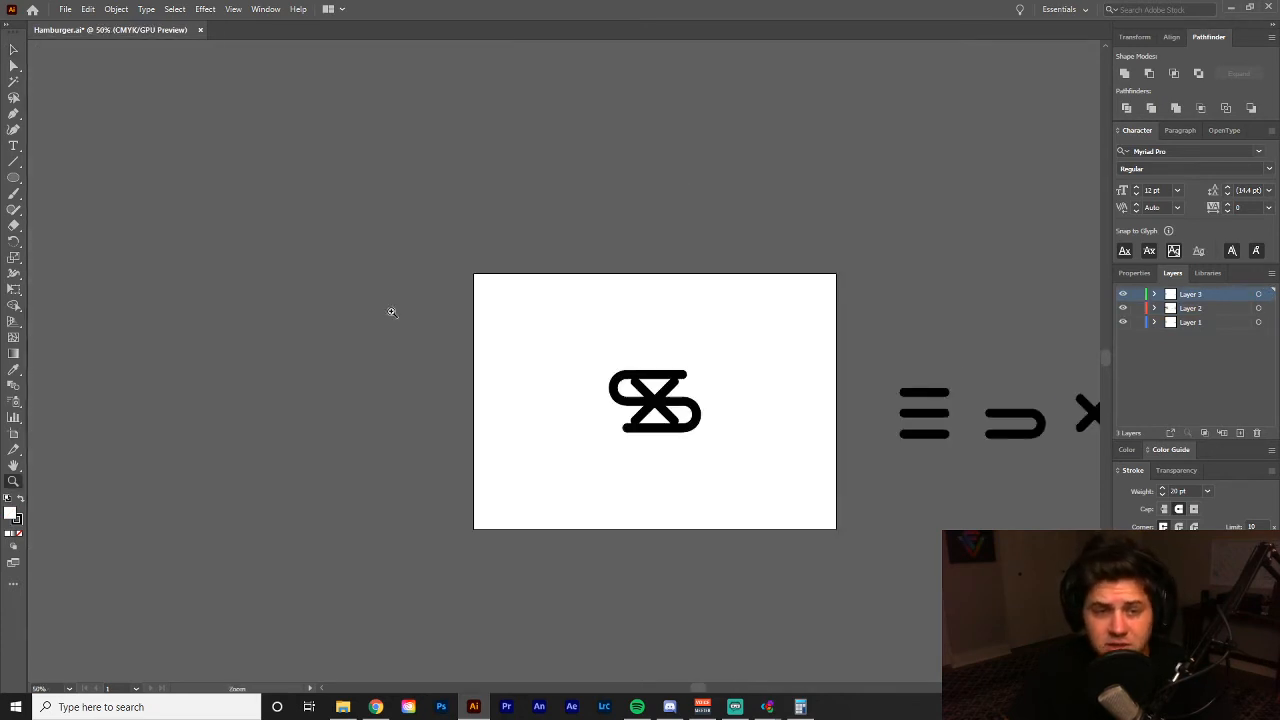
left_click_drag(392, 312, 443, 267)
key("v")
left_click_drag(850, 287, 584, 434)
left_click_drag(708, 363, 354, 364)
left_click(601, 405)
- Create a small, roughly square artboard closely around the three hamburger bars
left_click_drag(711, 411, 478, 406)
key("z")
left_click(452, 347)
left_click_drag(541, 371, 273, 351)
key("v")
left_click_drag(649, 326, 744, 397)
left_click(668, 290)
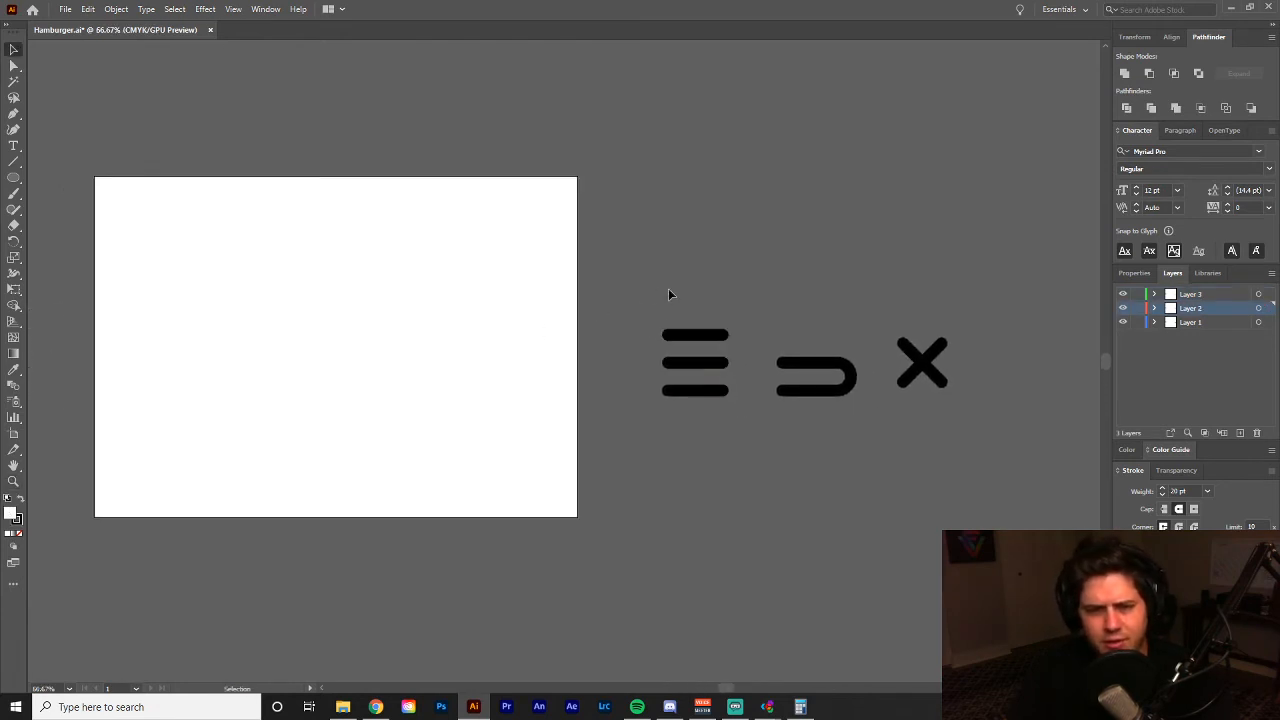
left_click_drag(668, 290, 726, 231)
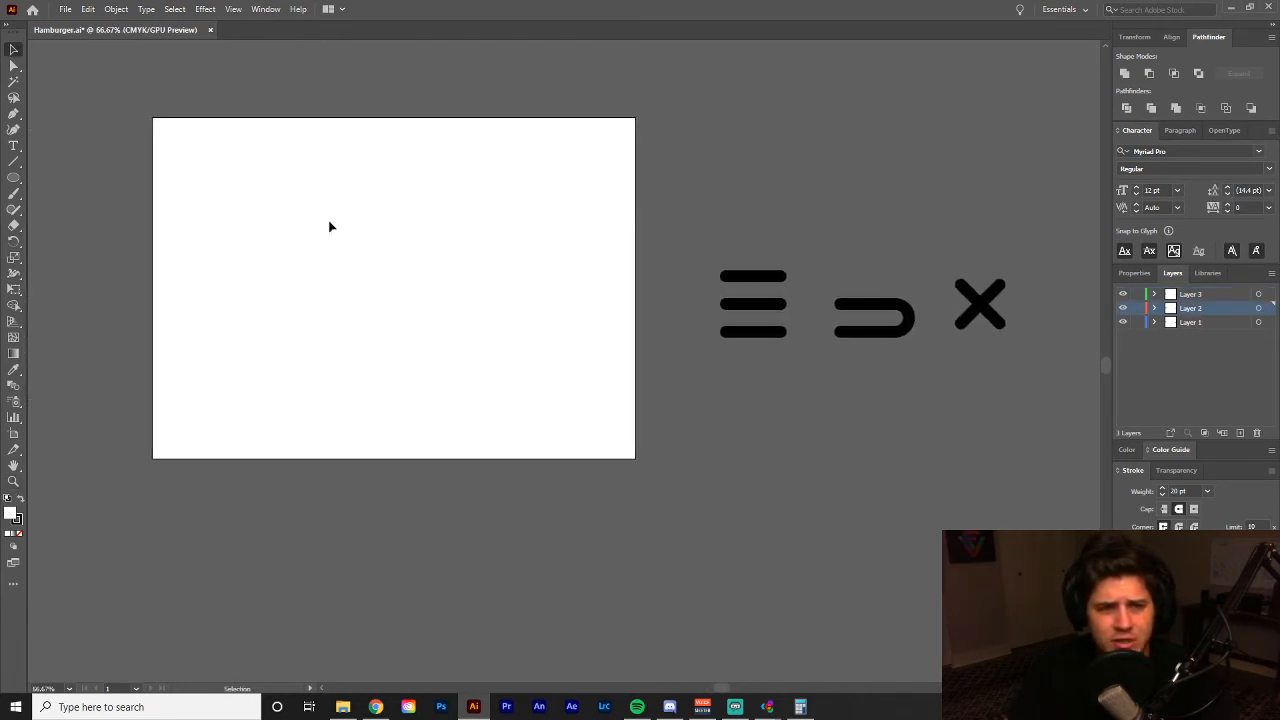
left_click_drag(619, 243, 530, 253)
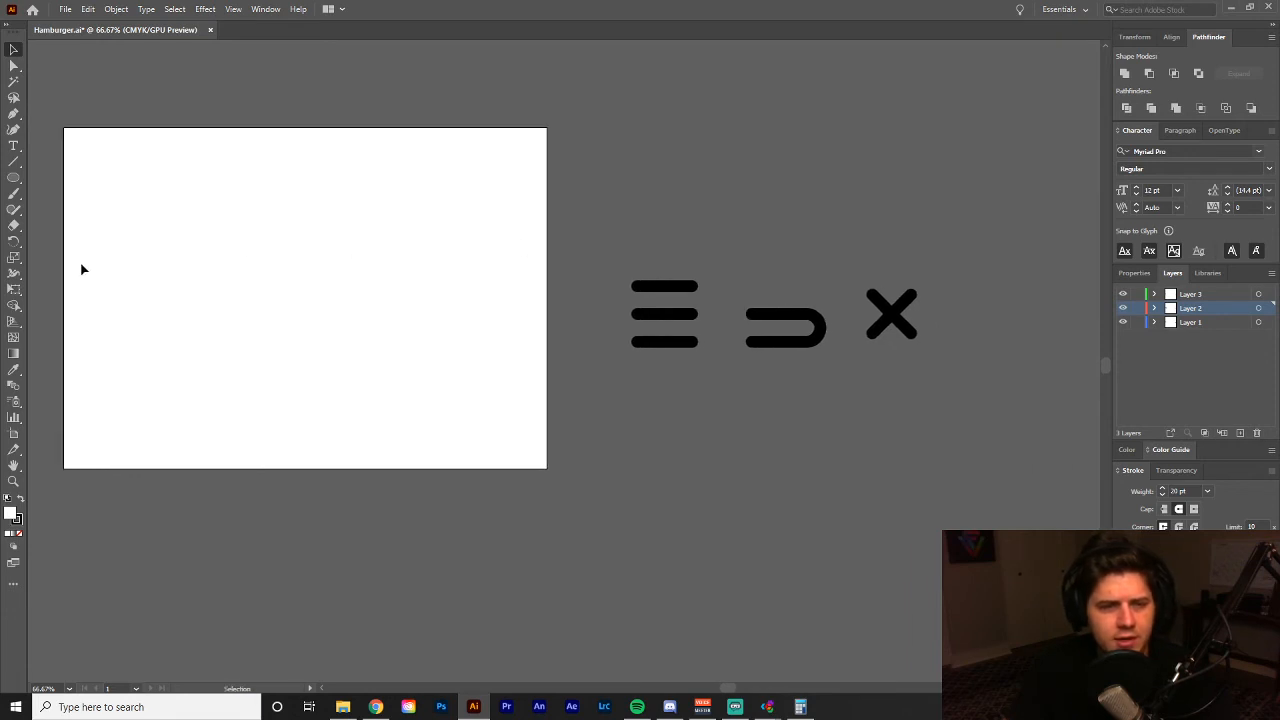
left_click(14, 433)
left_click_drag(627, 274, 708, 356)
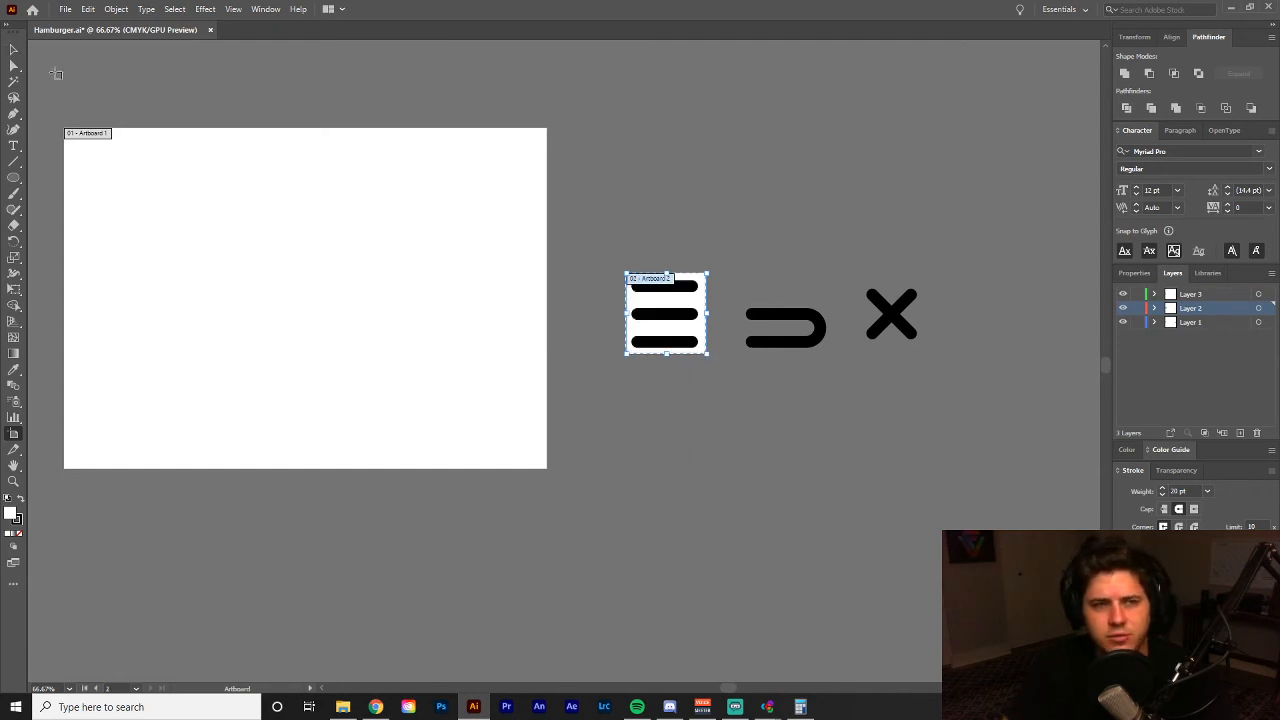
- Delete the large original artboard, keeping only the small one around the hamburger bars
left_click(13, 52)
left_click_drag(466, 244, 722, 278)
key("z")
left_click(671, 303, "alt")
left_click(13, 432)
left_click(457, 329)
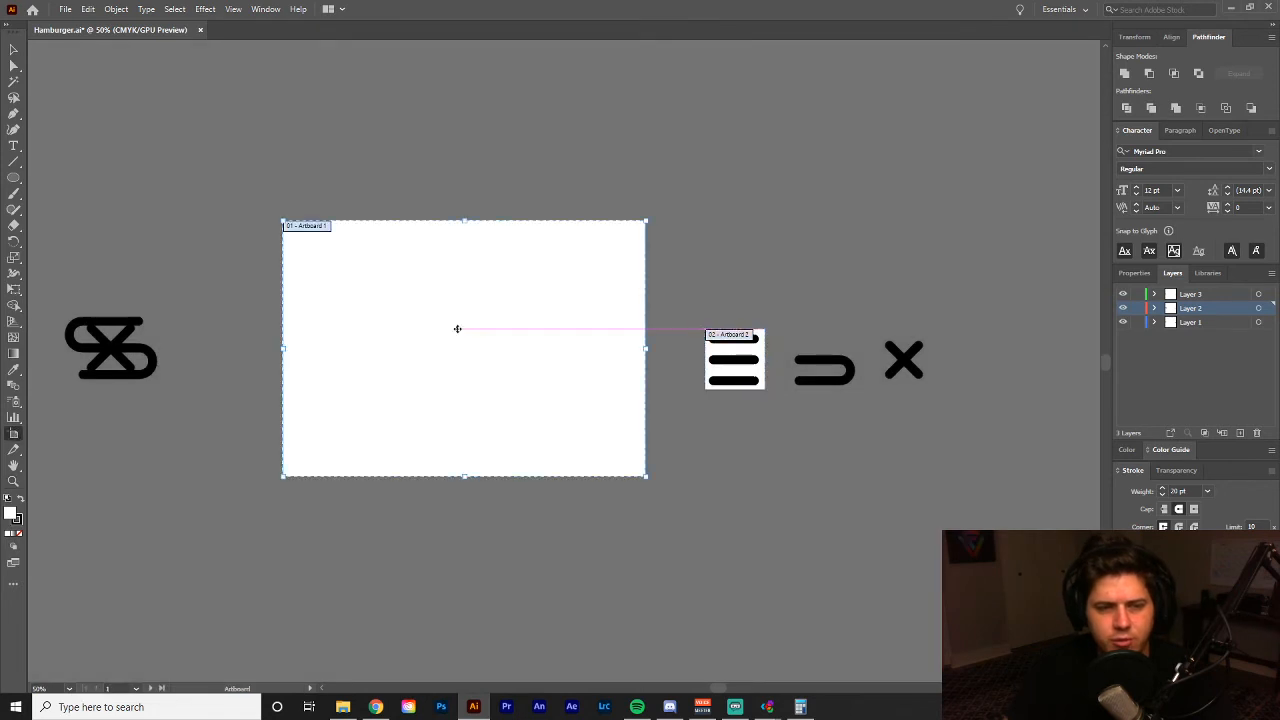
key("Delete")
left_click_drag(482, 363, 323, 349)
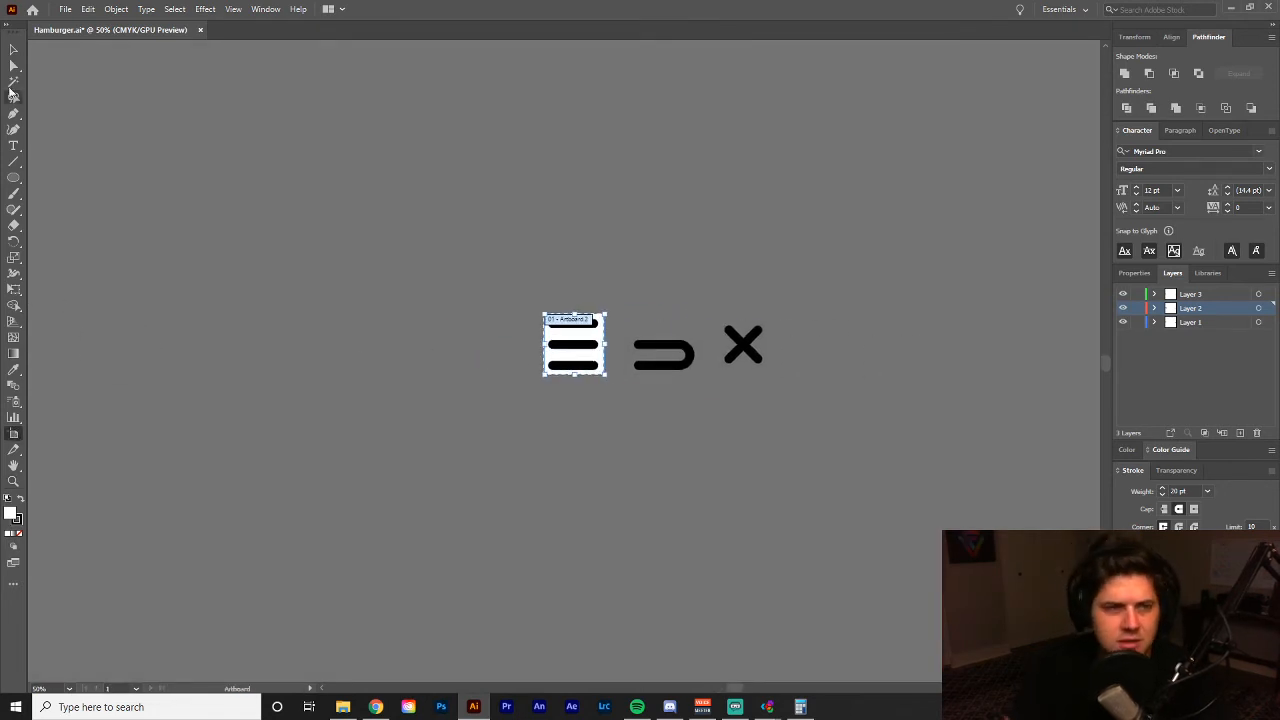
- Move the U-shaped path over the middle and bottom hamburger bars on the artboard
left_click(14, 52)
left_click_drag(403, 268, 343, 237)
key("z")
double_click(538, 303)
left_click_drag(645, 405, 521, 201)
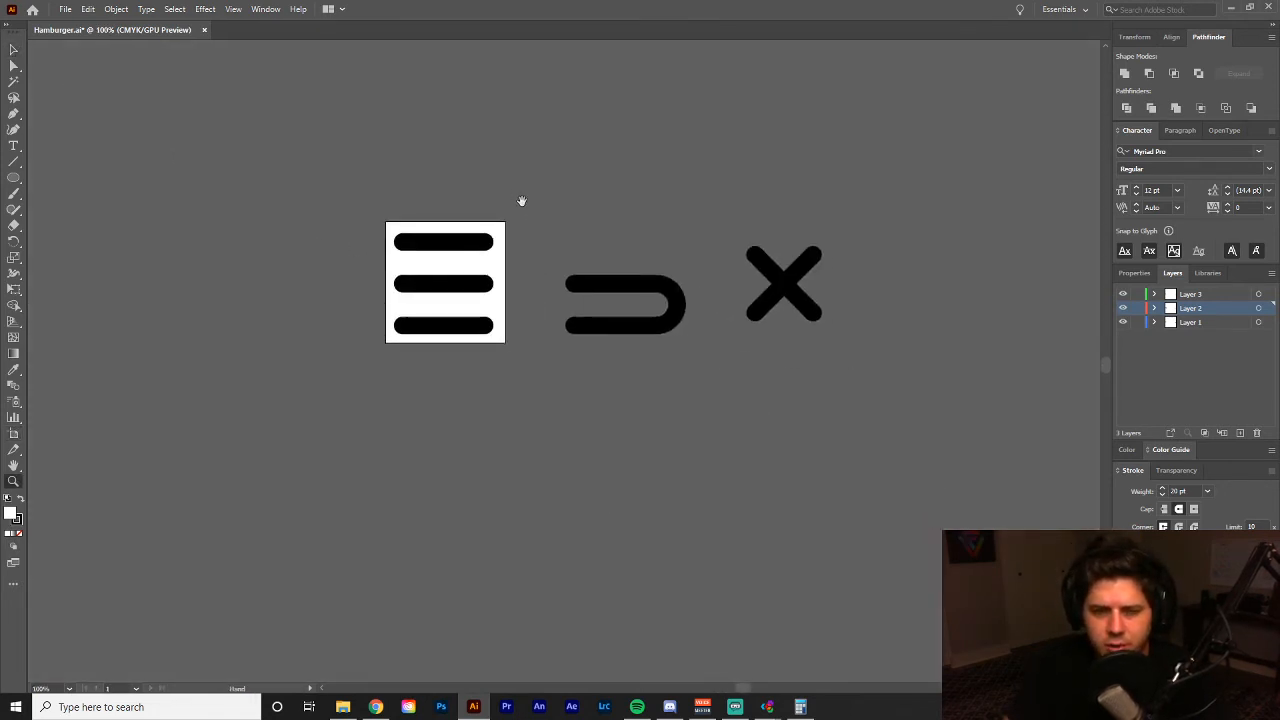
left_click(550, 301)
left_click_drag(558, 283, 592, 357)
key("v")
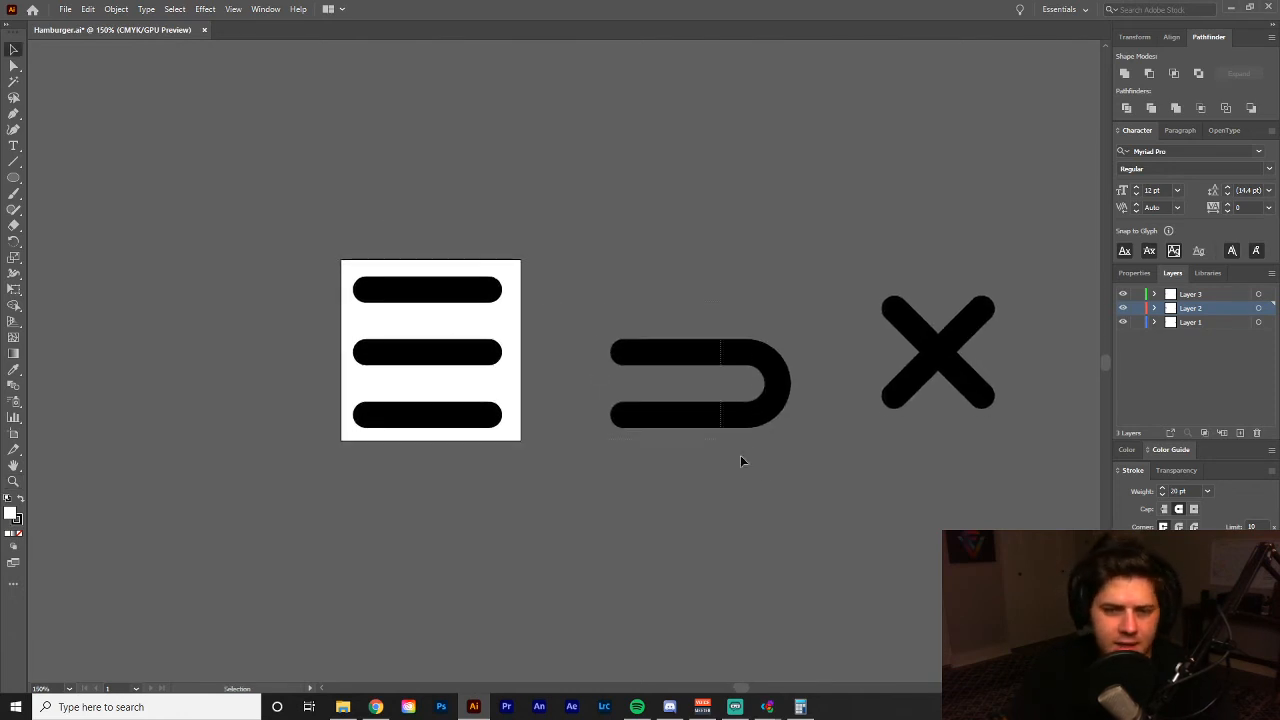
left_click(714, 362)
left_click_drag(712, 355, 461, 353)
left_click(615, 356)
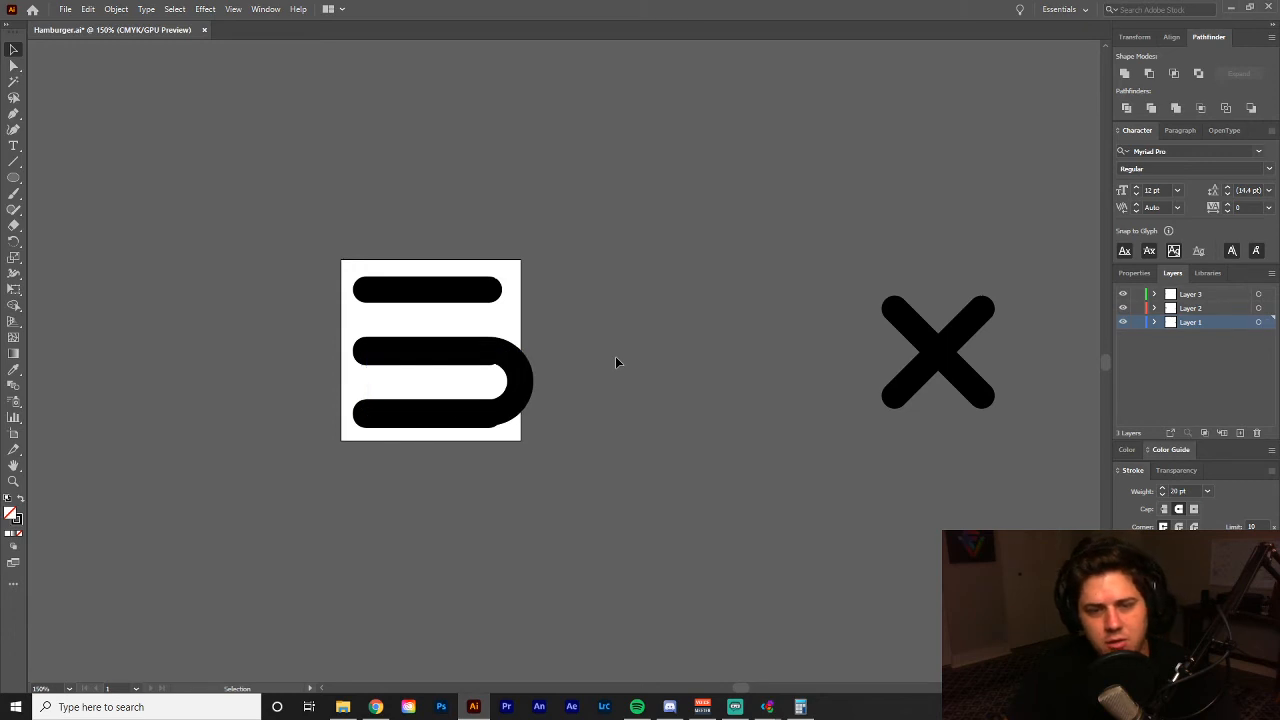
- Shift the U-shaped path slightly down so its straight parts line up exactly with the middle and bottom bars
left_click(488, 352)
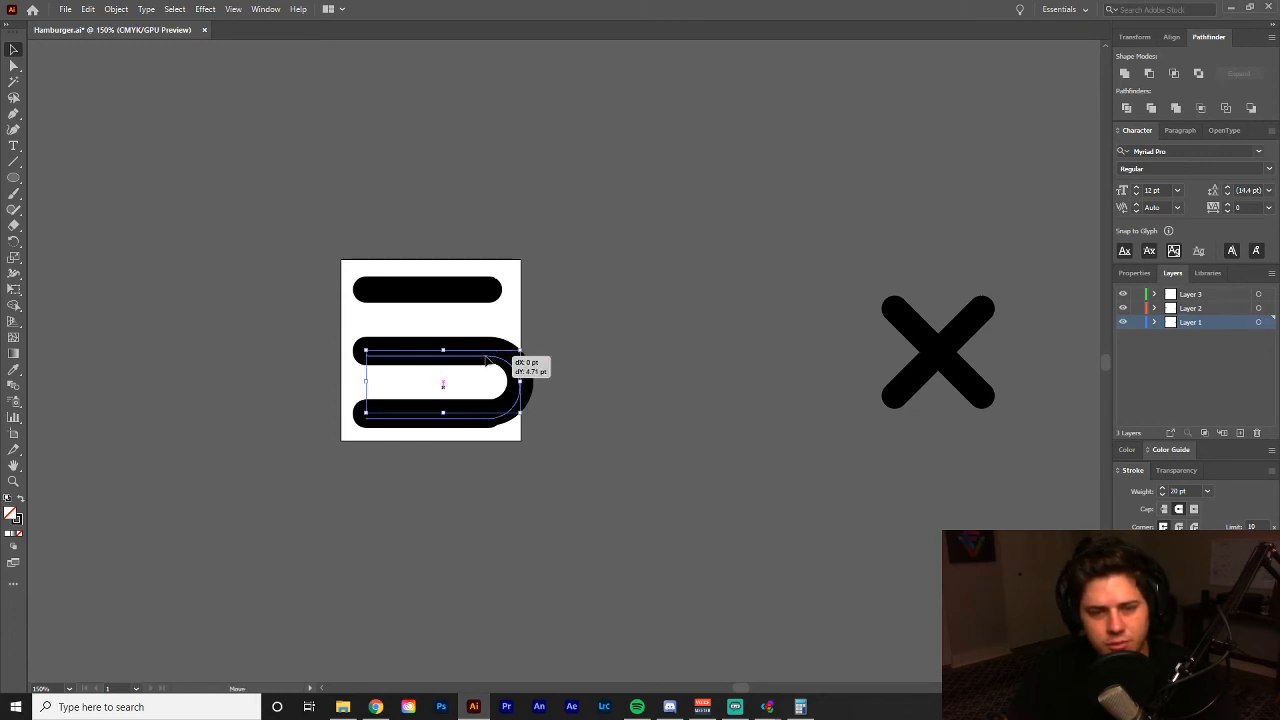
left_click(588, 355)
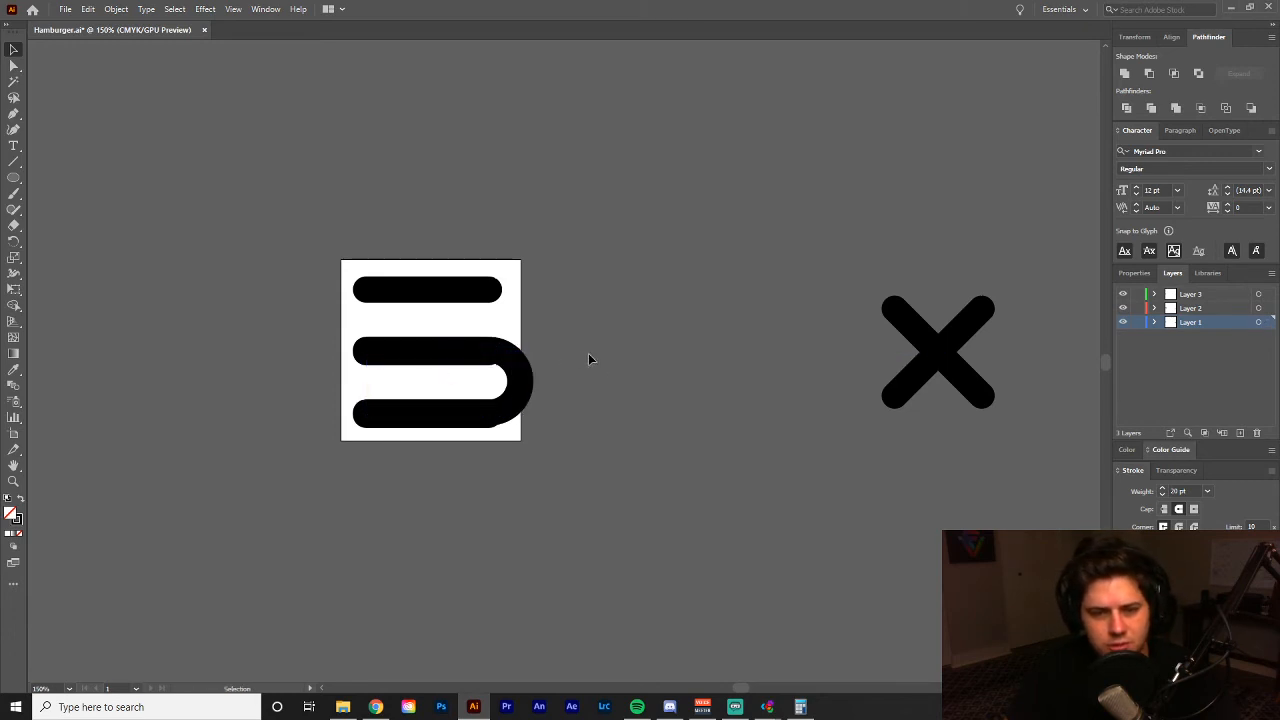
left_click(415, 354)
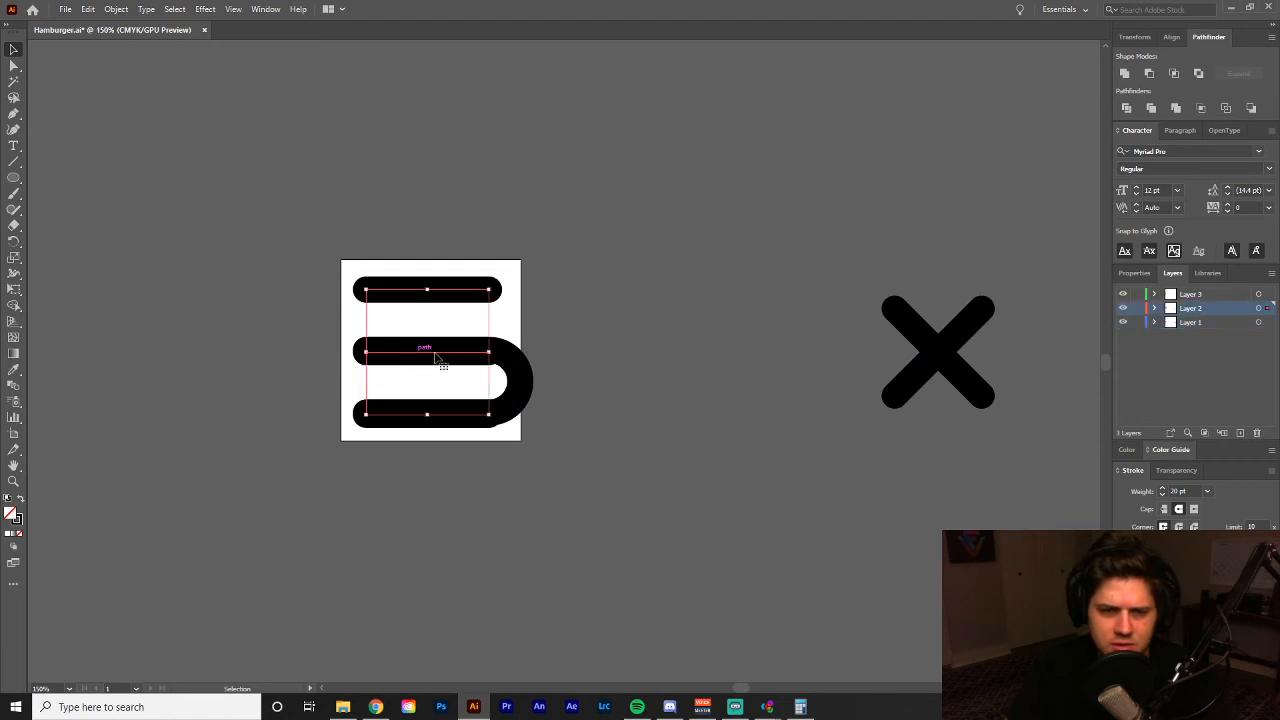
left_click(550, 366)
left_click_drag(508, 358, 508, 360)
left_click(567, 364)
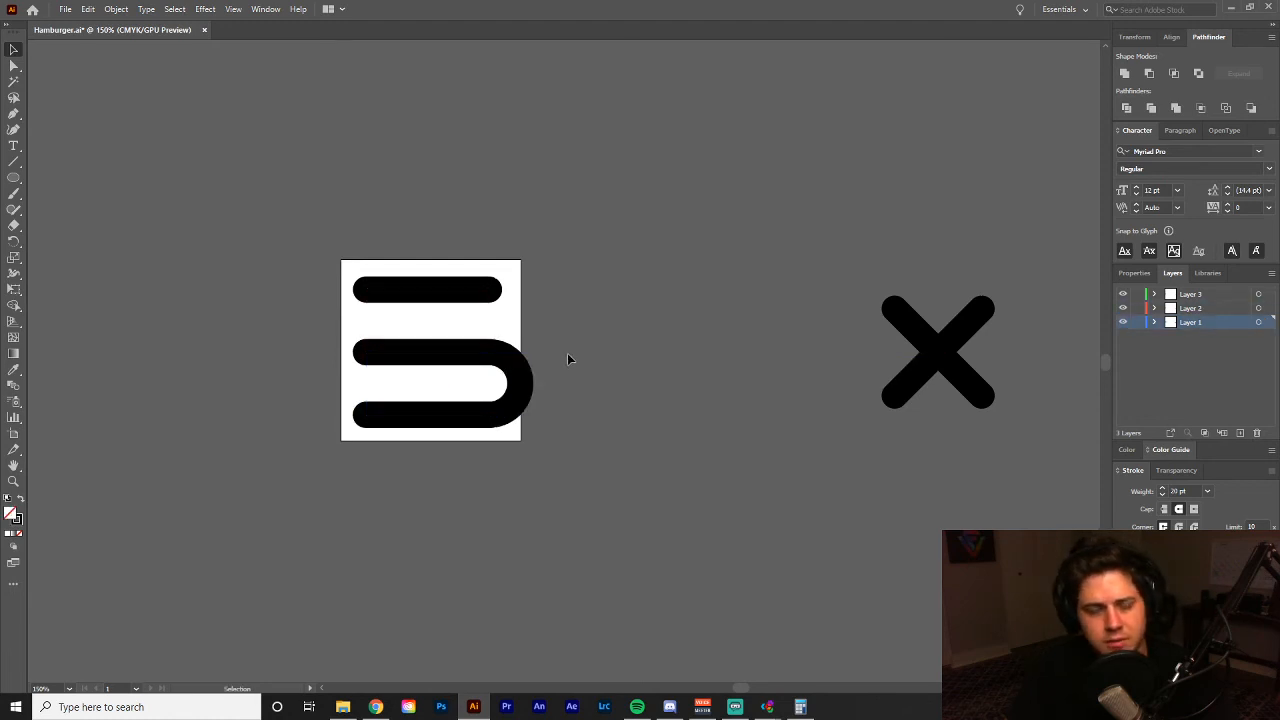
- Widen the artboard equally on both sides so the U-shaped path's curve fits inside it
left_click_drag(569, 320, 574, 315)
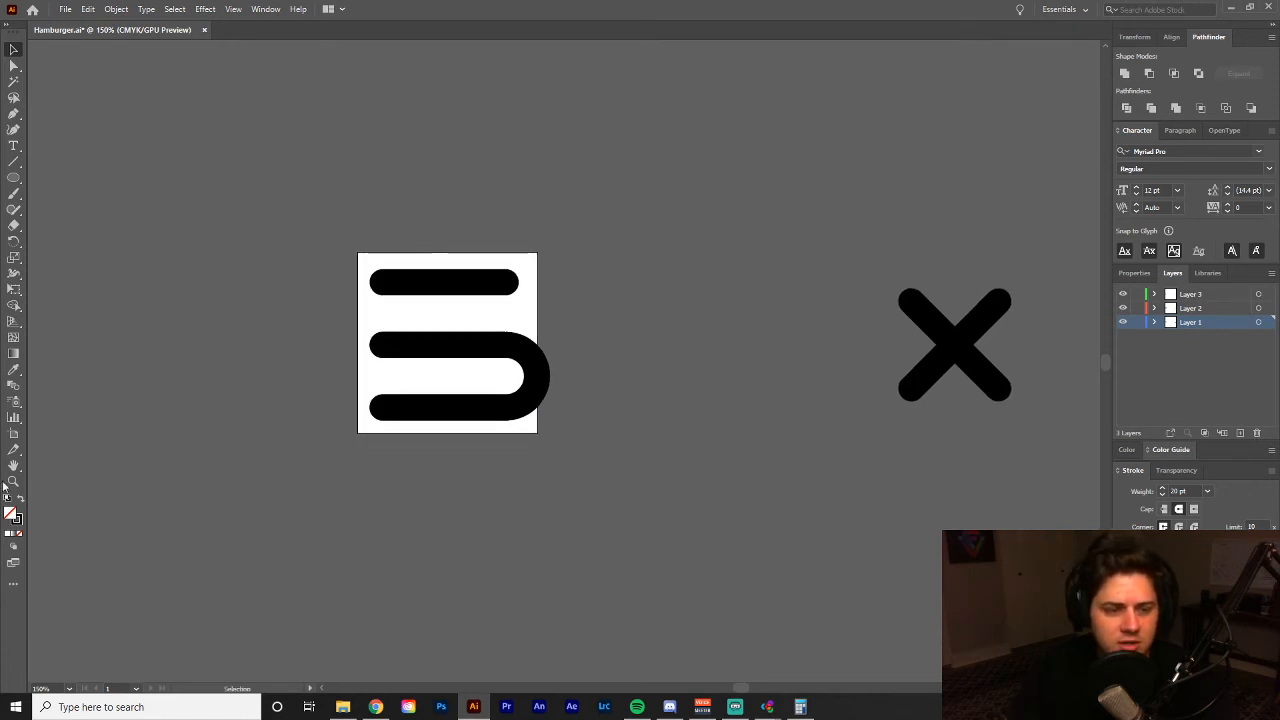
left_click(13, 433)
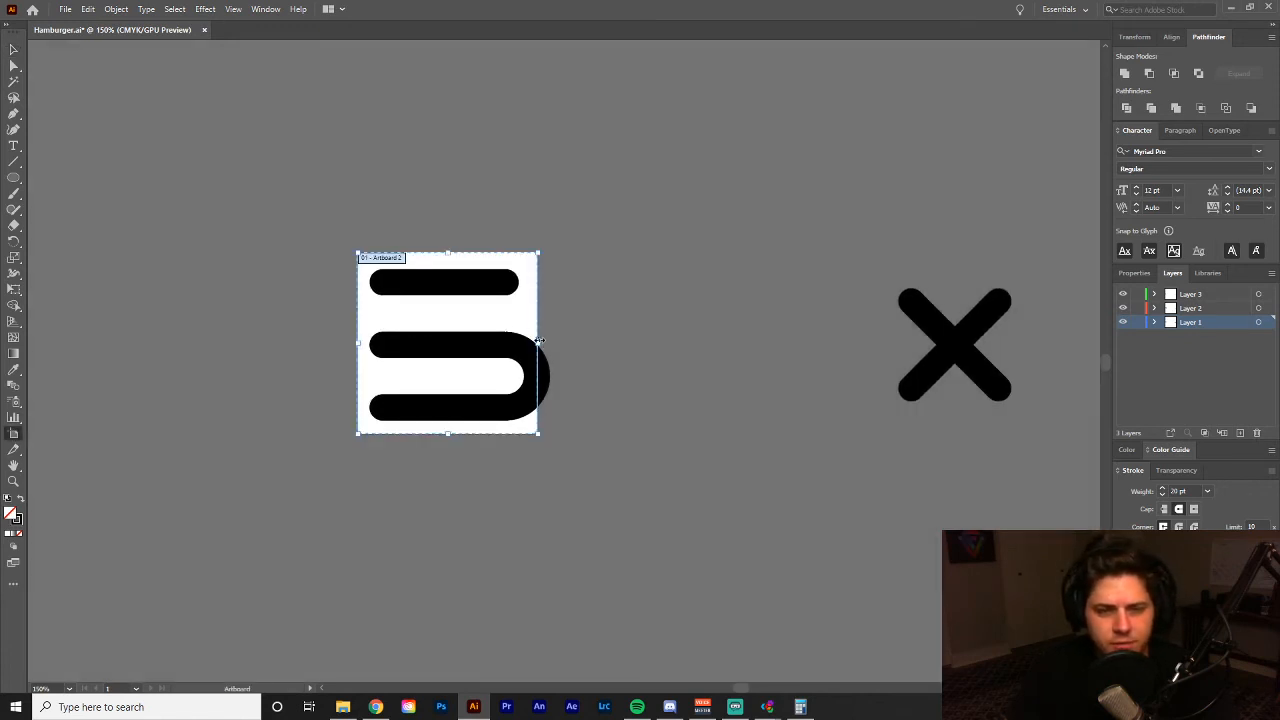
left_click_drag(540, 340, 558, 342)
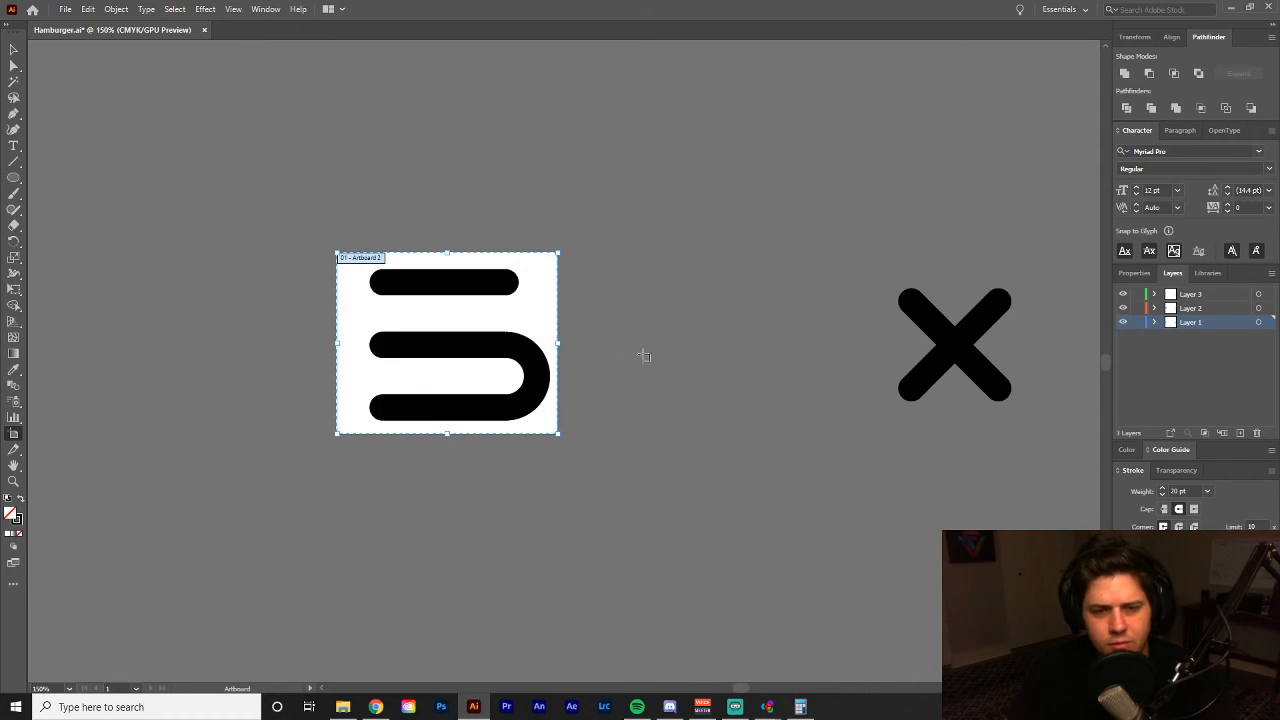
left_click_drag(642, 355, 666, 365)
- Group the X's two crossed bars and move the X onto the artboard, centred on the middle hamburger bar
key("v")
left_click(958, 366)
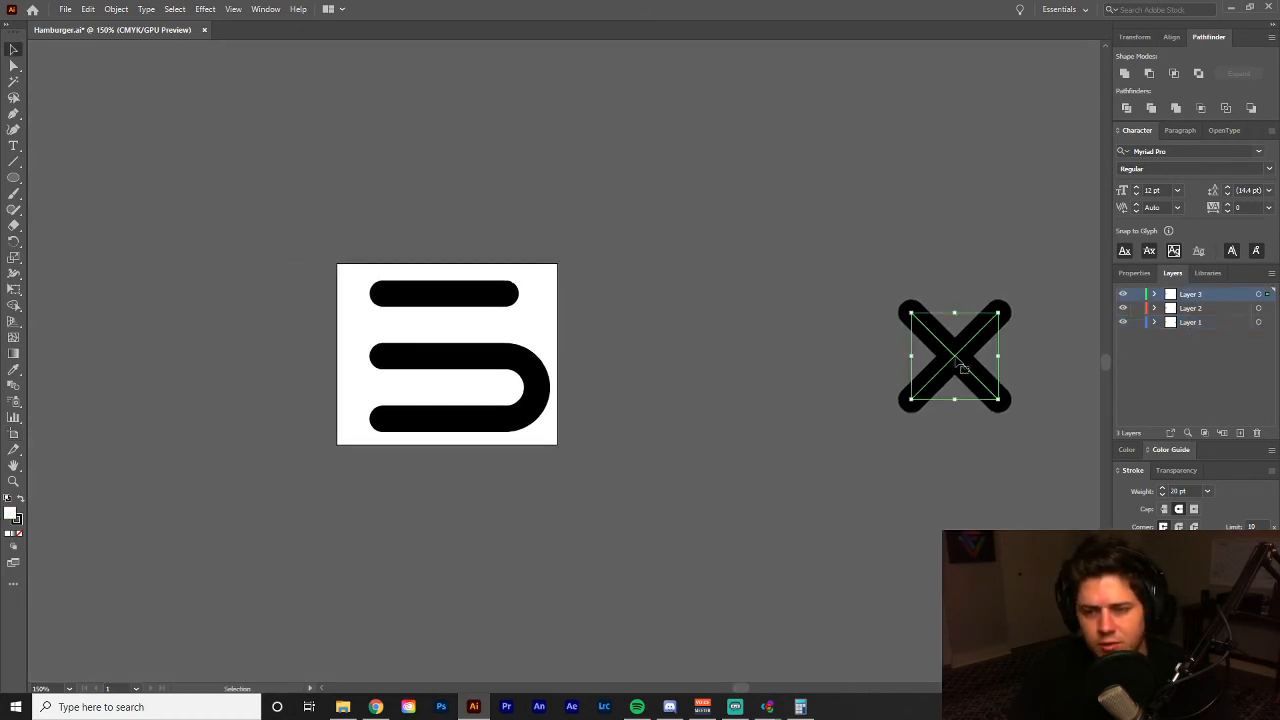
right_click(958, 366)
left_click(990, 452)
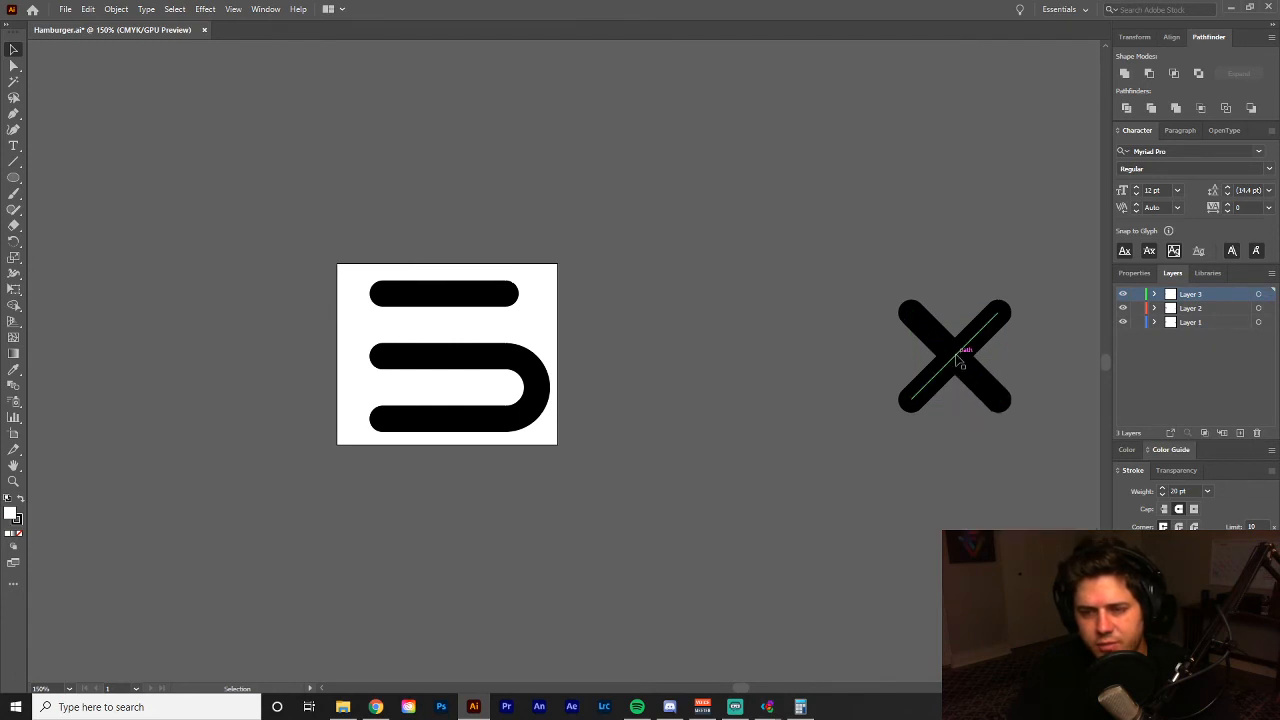
left_click_drag(958, 362, 424, 361)
left_click(681, 365)
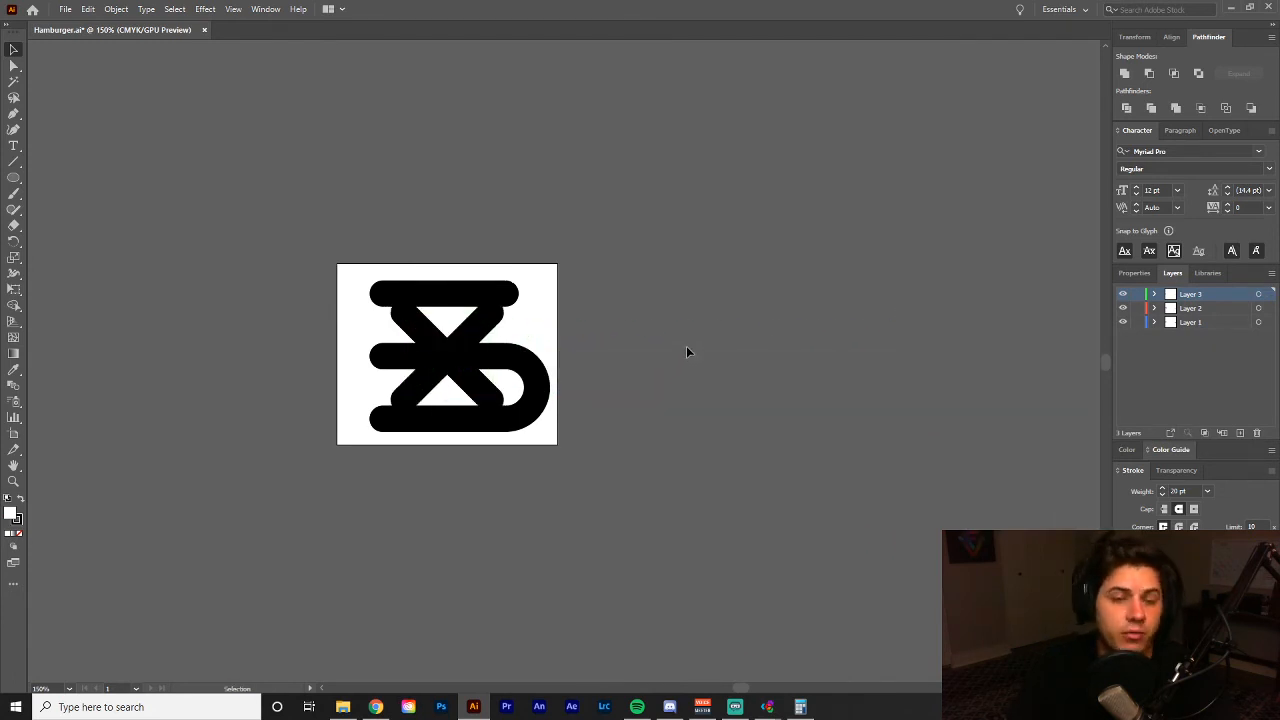
- Move the original combined artwork across the canvas to just left of the new artboard
left_click_drag(659, 372, 726, 376)
key("z")
left_click(668, 351, "alt")
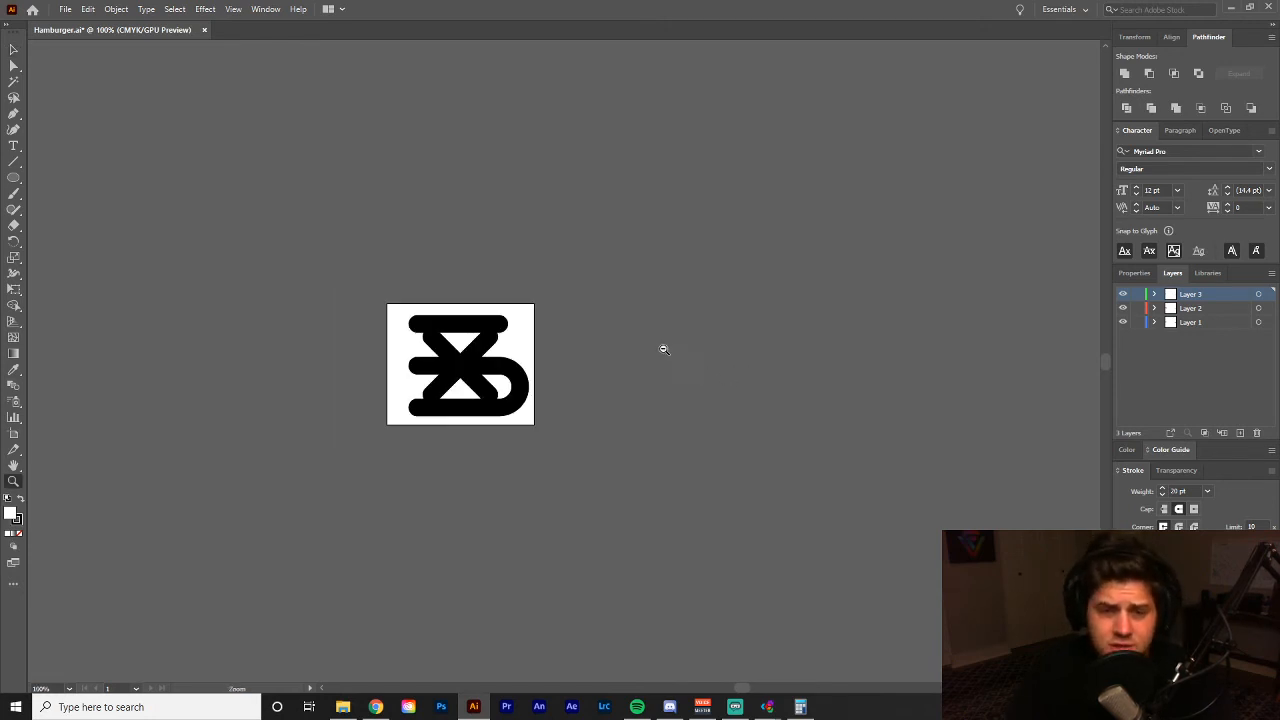
left_click_drag(594, 354, 704, 321)
left_click(650, 330, "alt")
left_click_drag(495, 357, 758, 328)
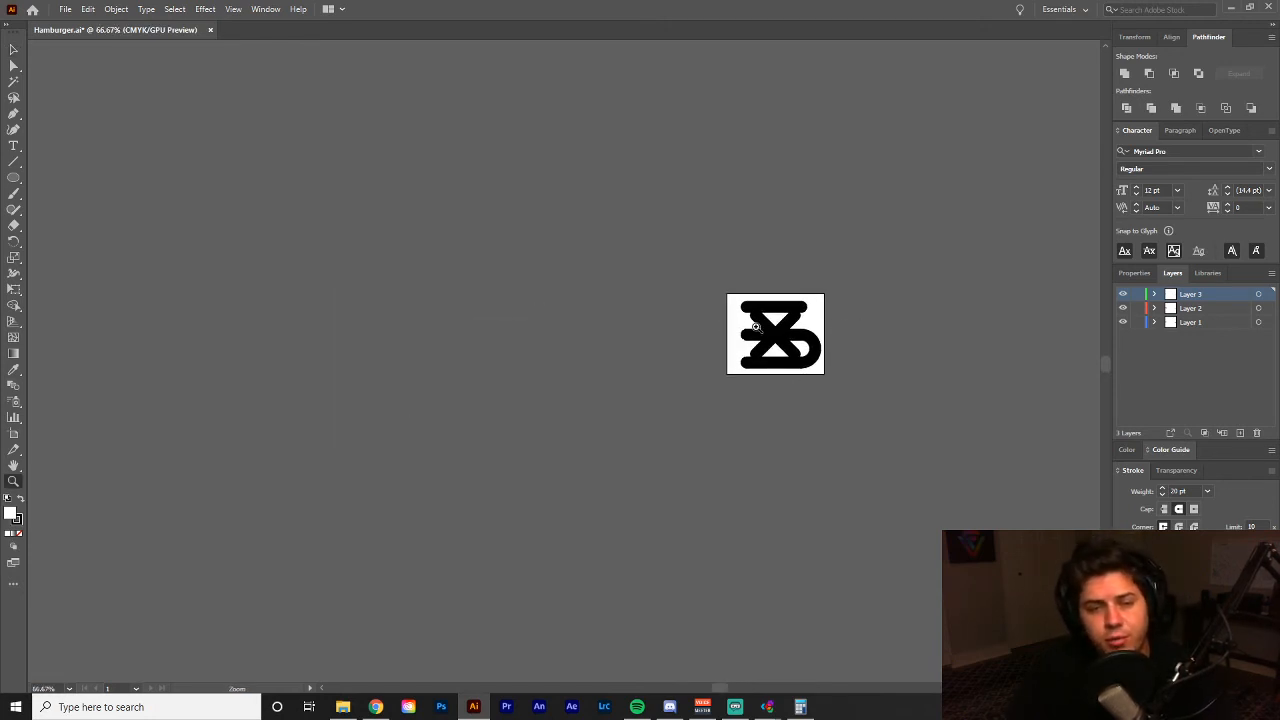
left_click(638, 326, "alt")
left_click(638, 326, "alt")
left_click(637, 325, "alt")
left_click_drag(550, 361, 574, 337)
left_click(347, 375)
left_click(487, 388)
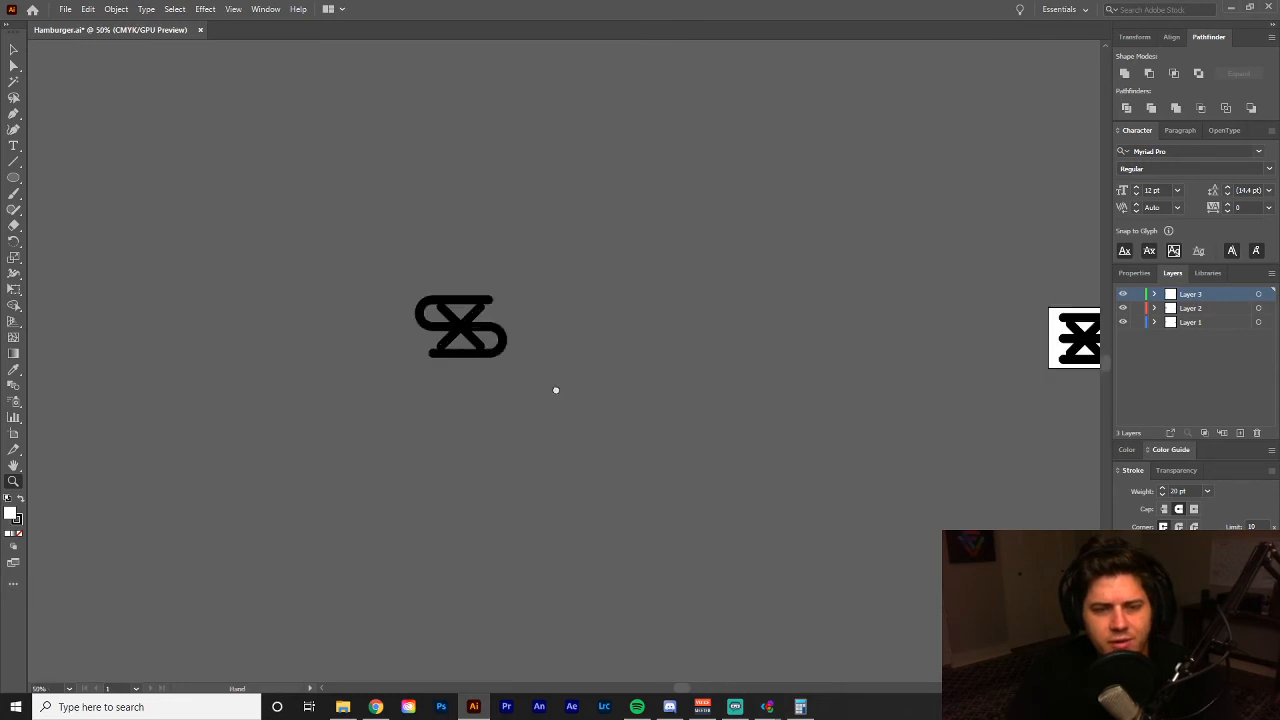
left_click_drag(557, 389, 272, 389)
key("v")
left_click_drag(231, 268, 130, 376)
left_click_drag(185, 333, 696, 346)
left_click(708, 400)
- Examine the original combined artwork side by side with the rebuilt artwork on the artboard
left_click_drag(693, 405, 511, 420)
key("z")
left_click(602, 361)
left_click(602, 361)
left_click(601, 361)
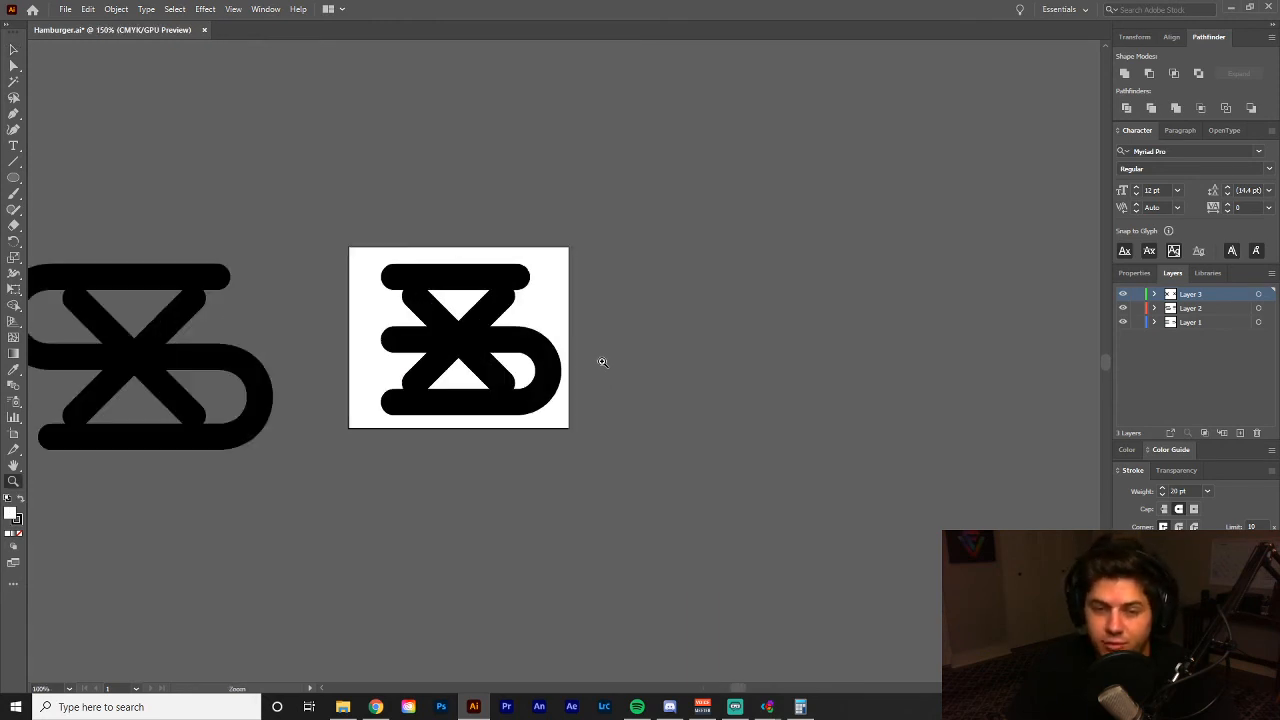
left_click(600, 361)
left_click_drag(611, 369, 736, 417)
key("v")
left_click(605, 440)
left_click(671, 449)
key("z")
left_click(674, 411, "alt")
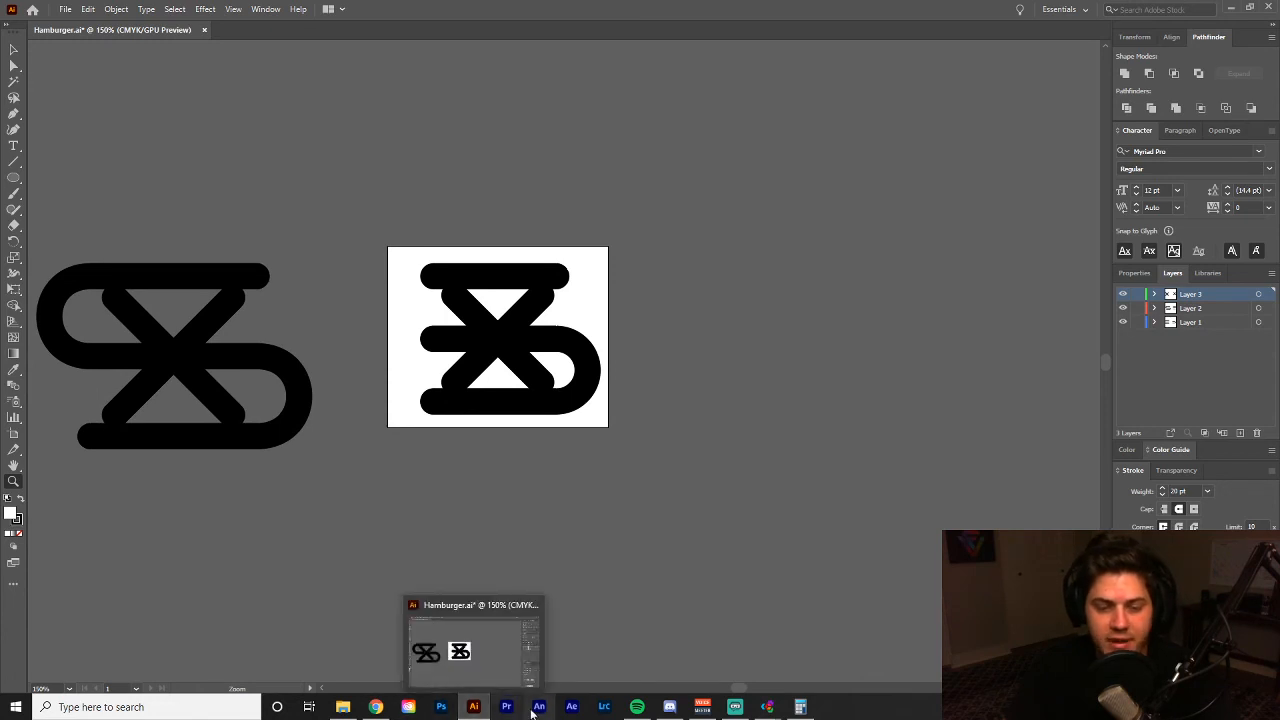
left_click(548, 556)
key("v")
key("z")
left_click_drag(346, 346, 646, 540)
left_click(560, 380, "alt")
left_click_drag(560, 380, 580, 403)
key("v")
- Delete the original combined artwork beside the artboard, keeping only the rebuilt artwork on the artboard
left_click_drag(541, 233, 367, 508)
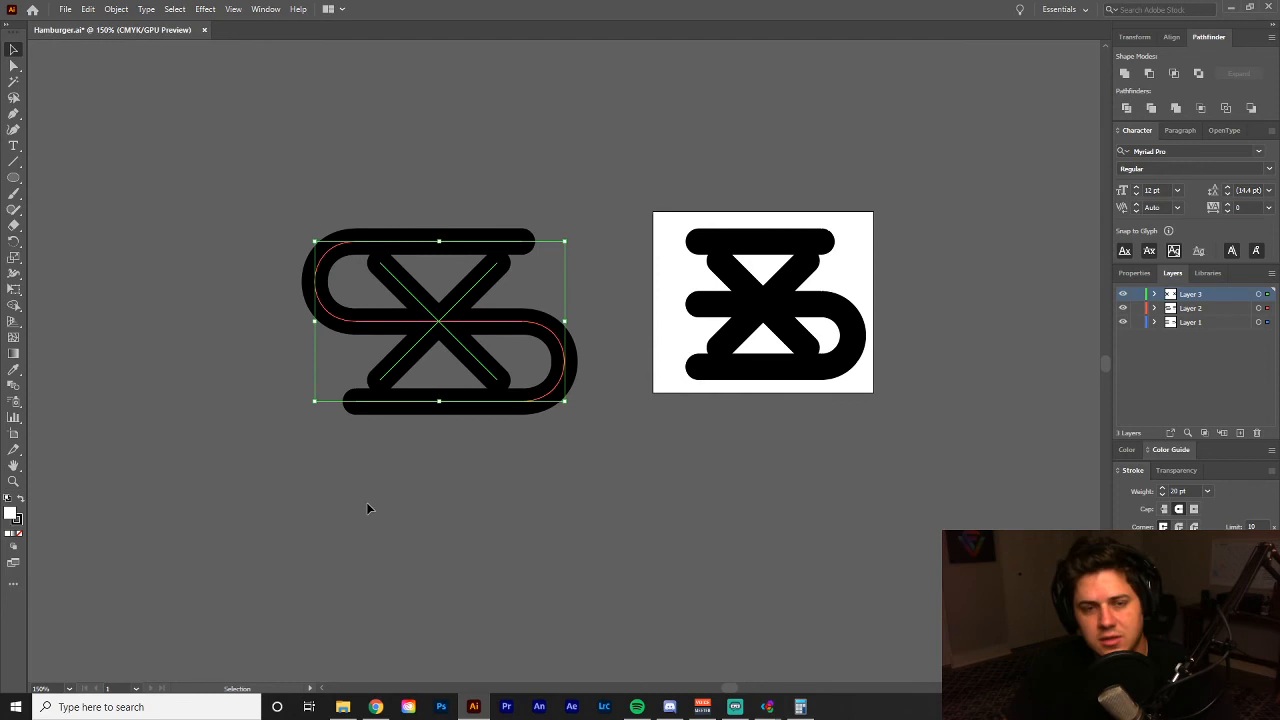
left_click(630, 465)
left_click_drag(844, 487, 734, 518)
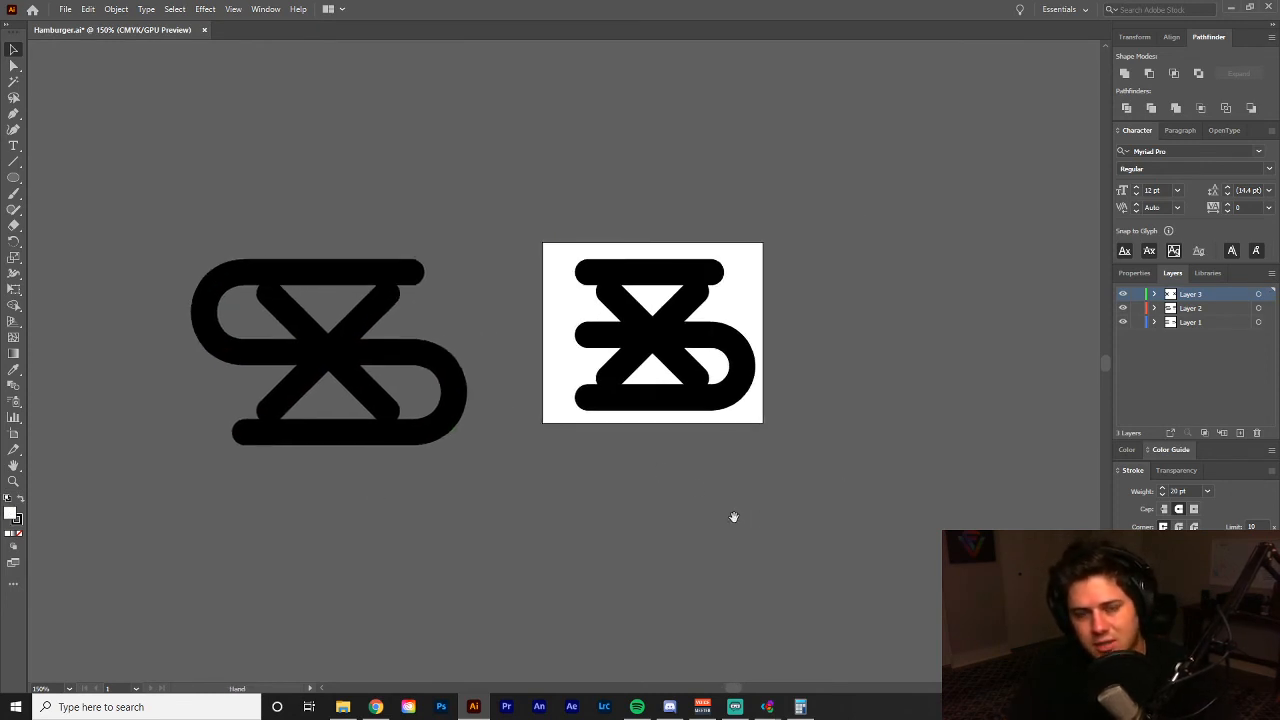
left_click_drag(452, 197, 320, 451)
key("Delete")
left_click_drag(650, 425, 503, 480)
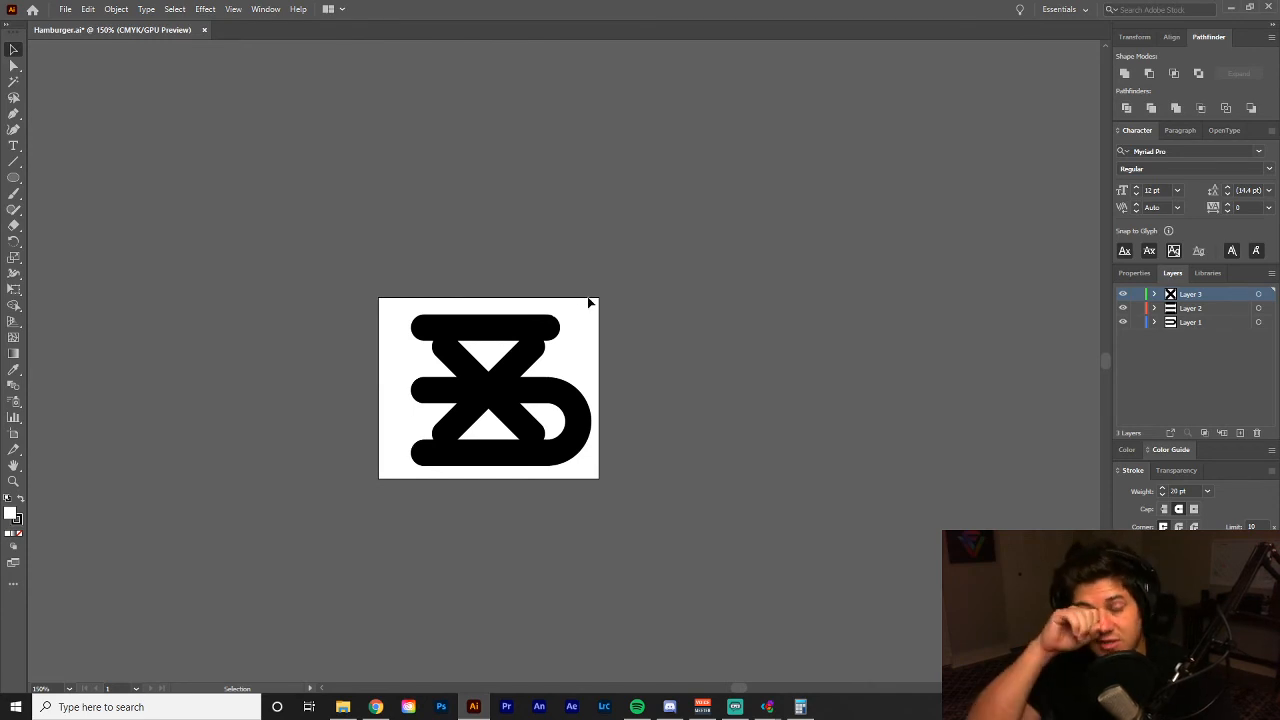
left_click_drag(590, 302, 618, 243)
- Start saving the document as a new Adobe Illustrator file named Hamburger-Tutorial
left_click(64, 9)
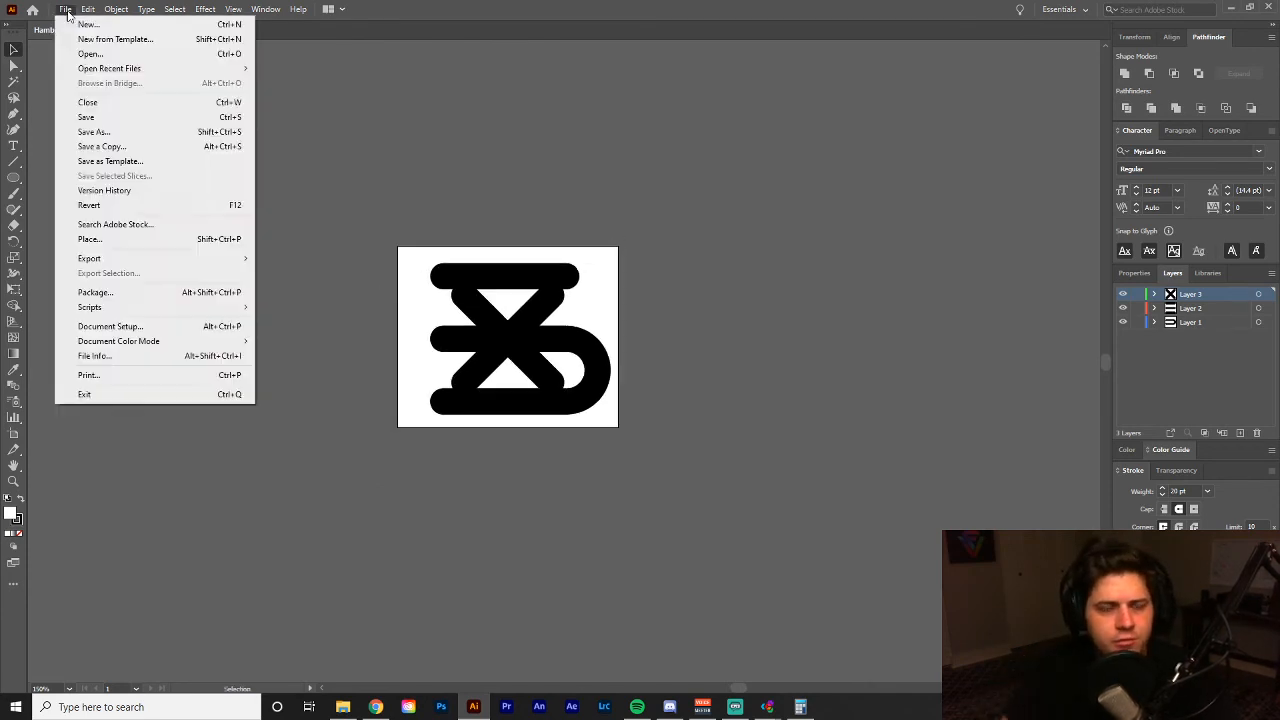
left_click(155, 136)
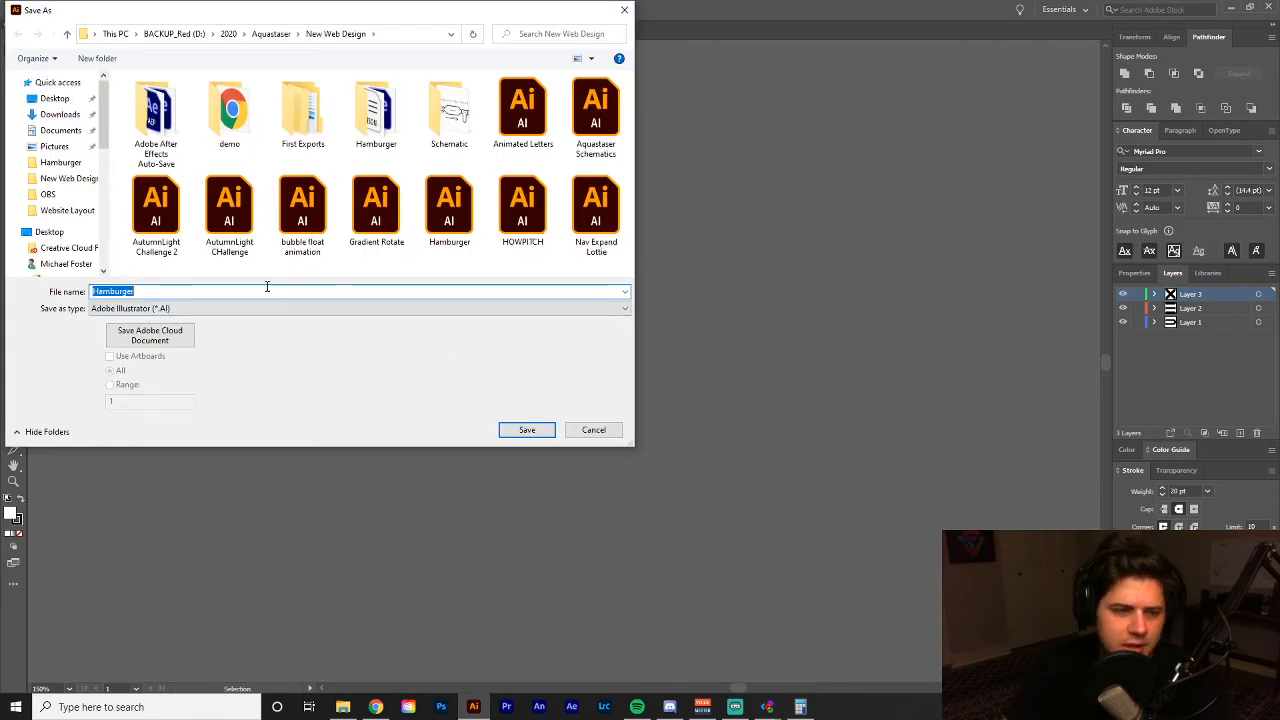
left_click(267, 287)
type("-Tutorial")
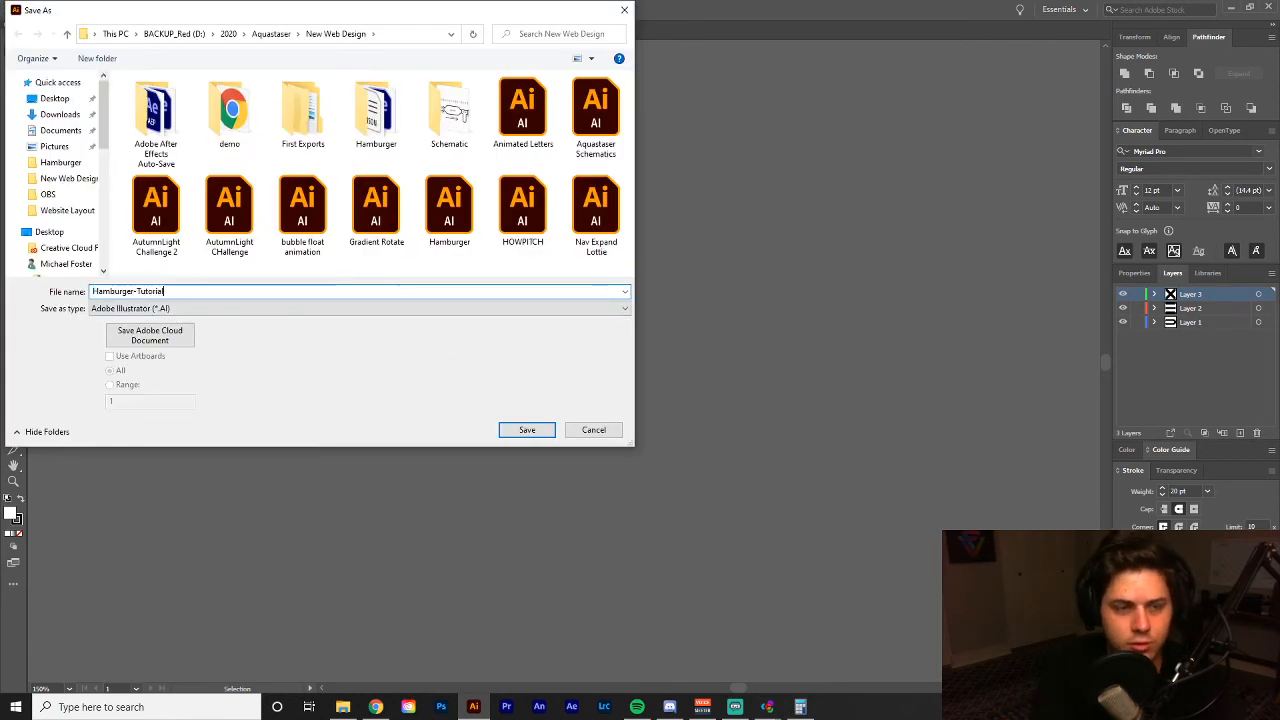
- Set the save location to the Adobe Illustrator Series folder within 2020 > Visual Finesse > YouTube
left_click(270, 34)
left_click(228, 34)
scroll(200, 200, "down", 5)
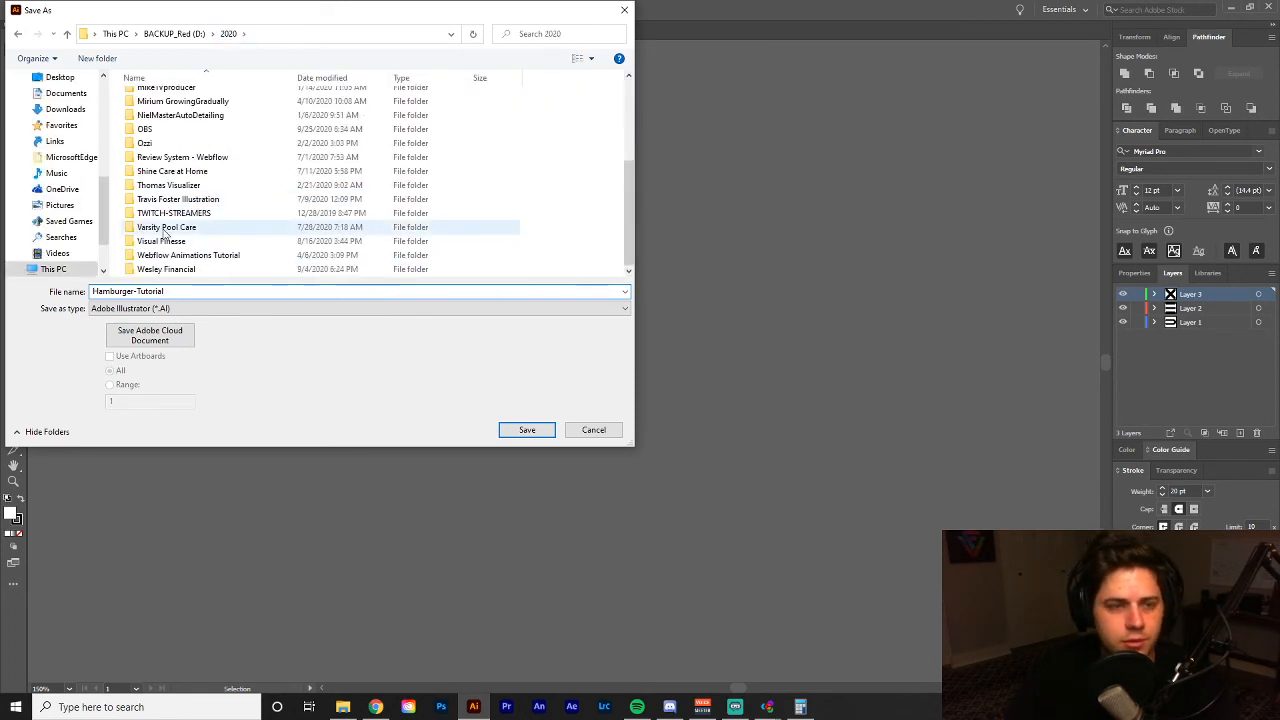
left_click(171, 246)
double_click(171, 243)
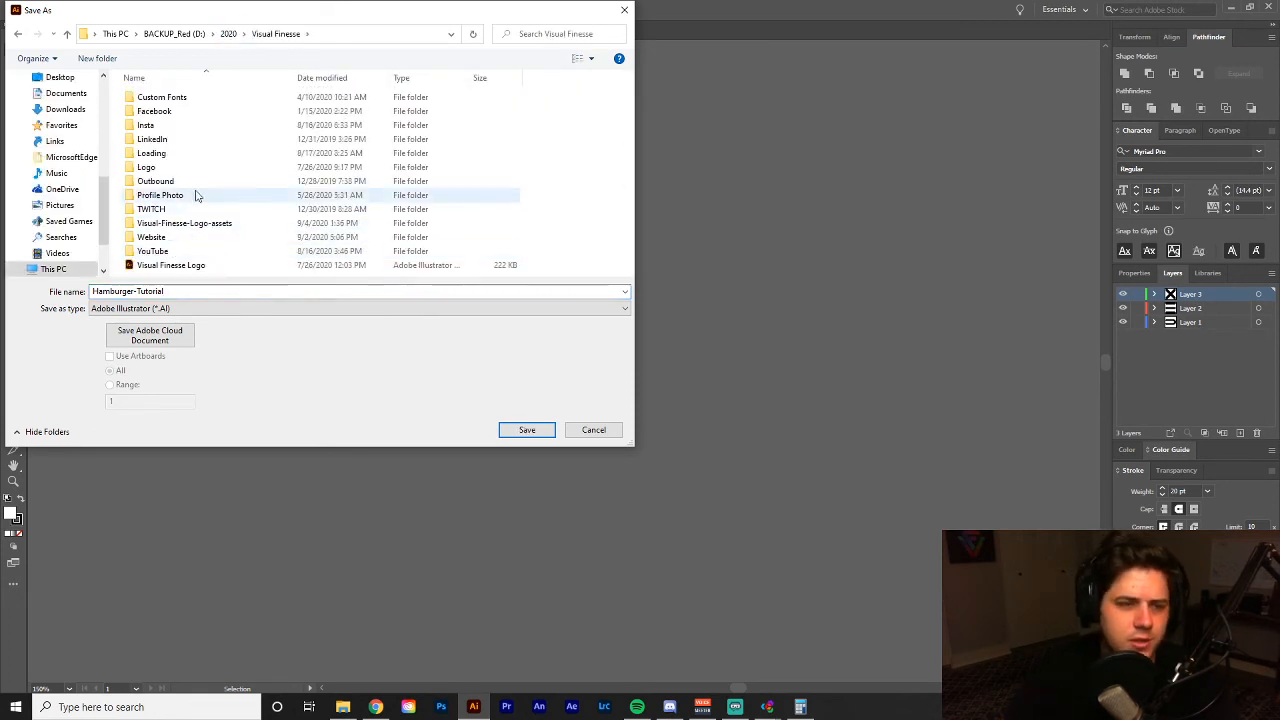
double_click(175, 249)
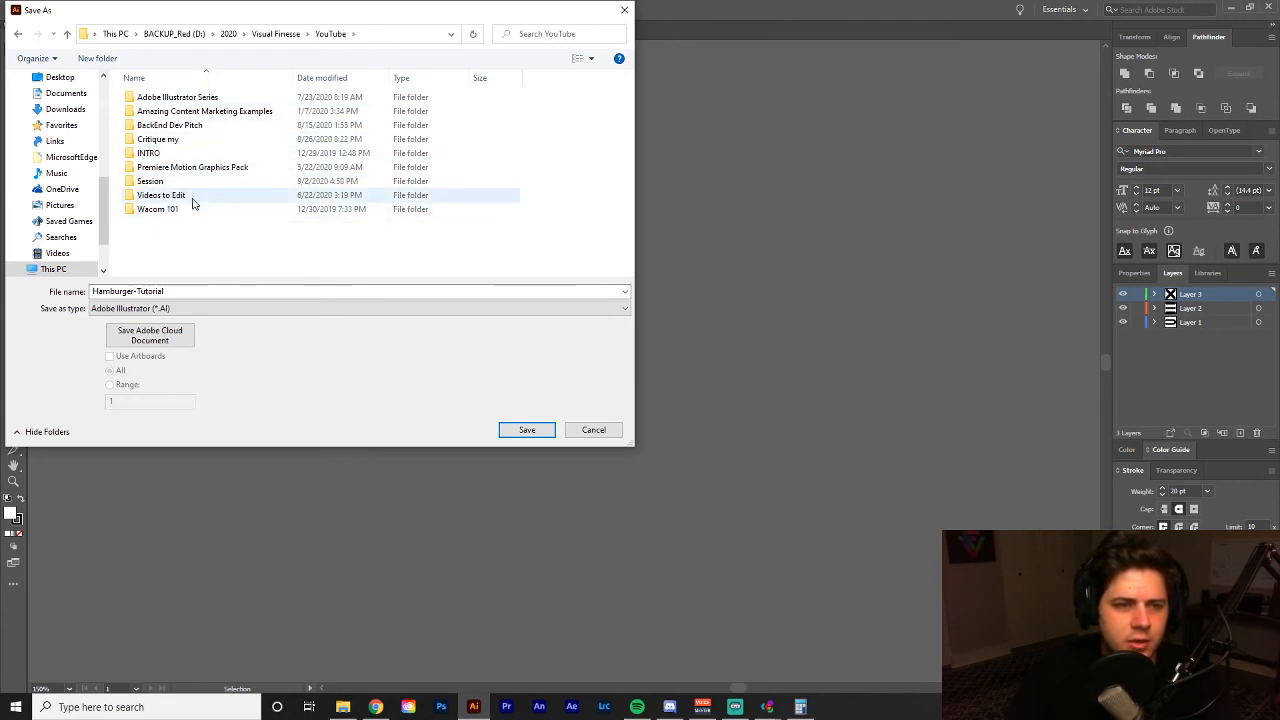
left_click(211, 99)
double_click(211, 97)
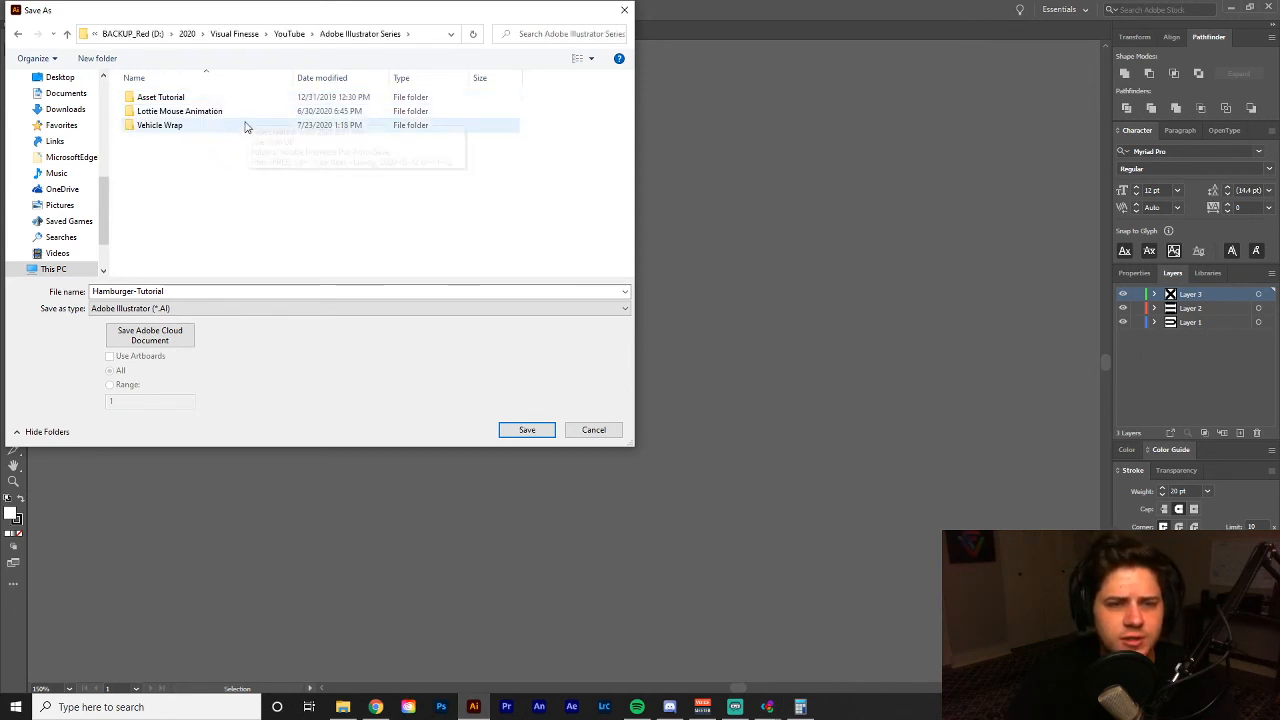
- Create a folder named "Hamburger - Tut" in Adobe Illustrator Series and open it as the save location
left_click(98, 58)
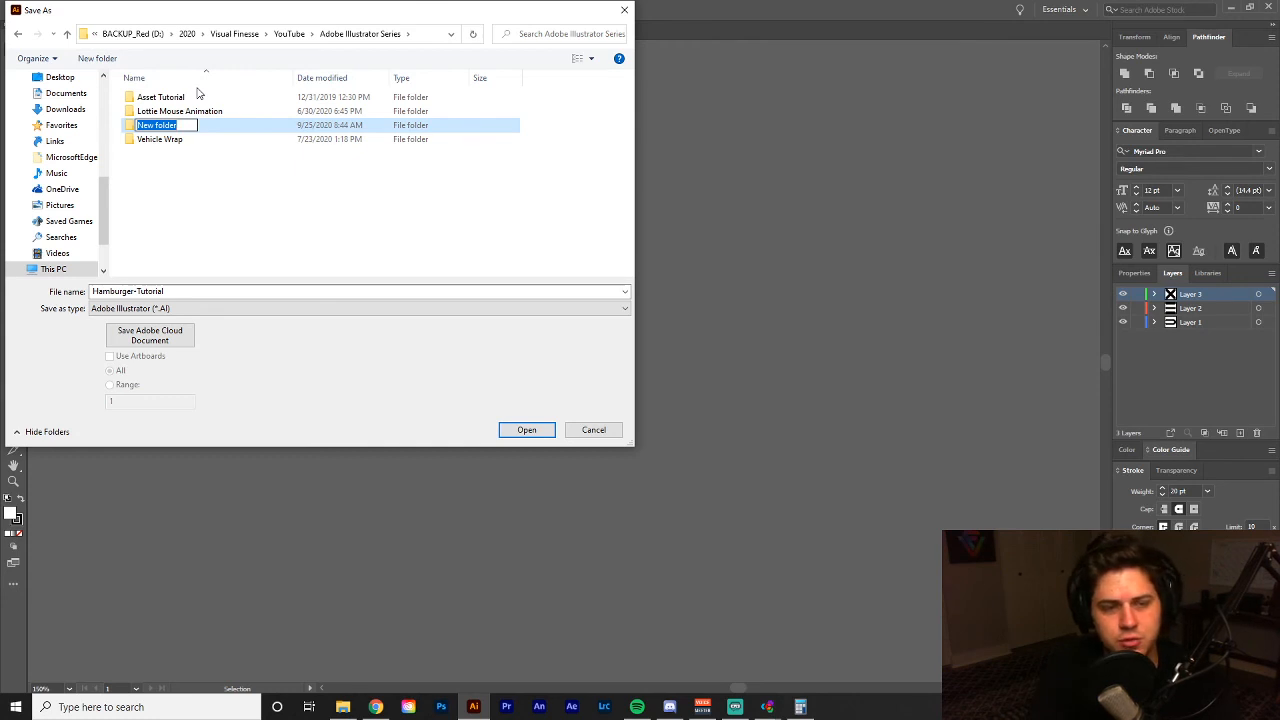
type("Hamburger")
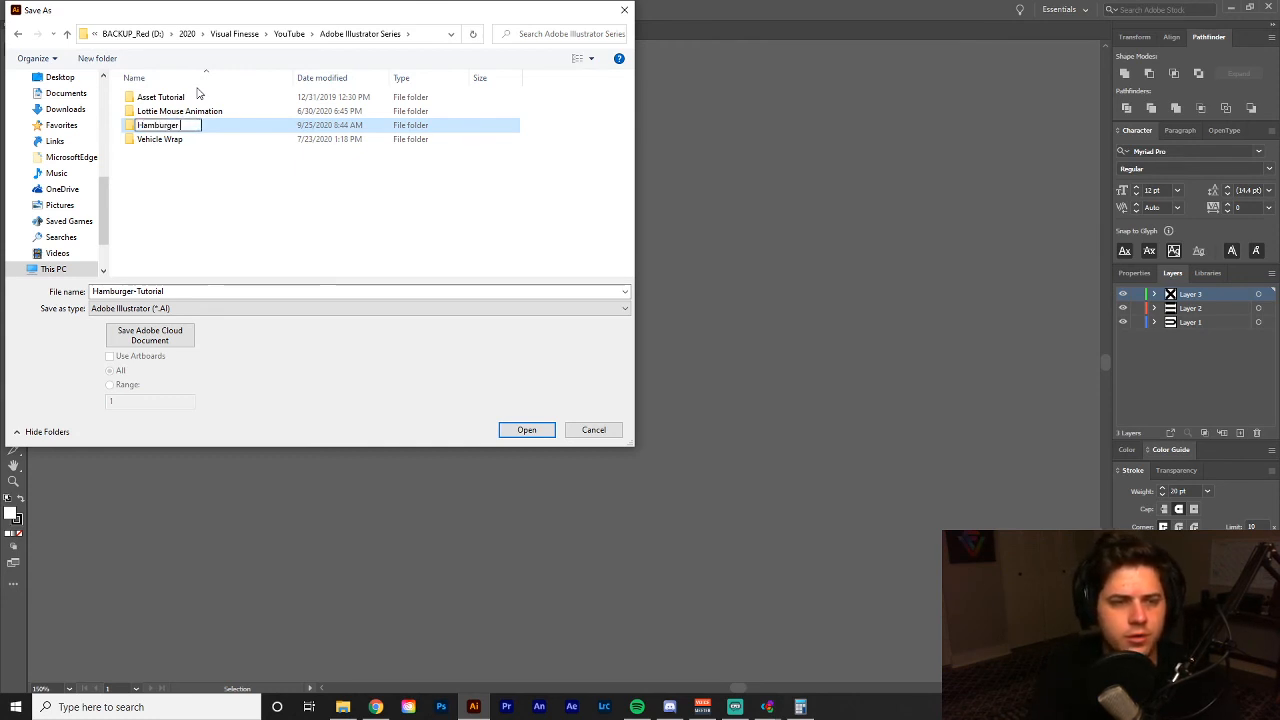
type(" - Tut")
key("Return")
key("Return")
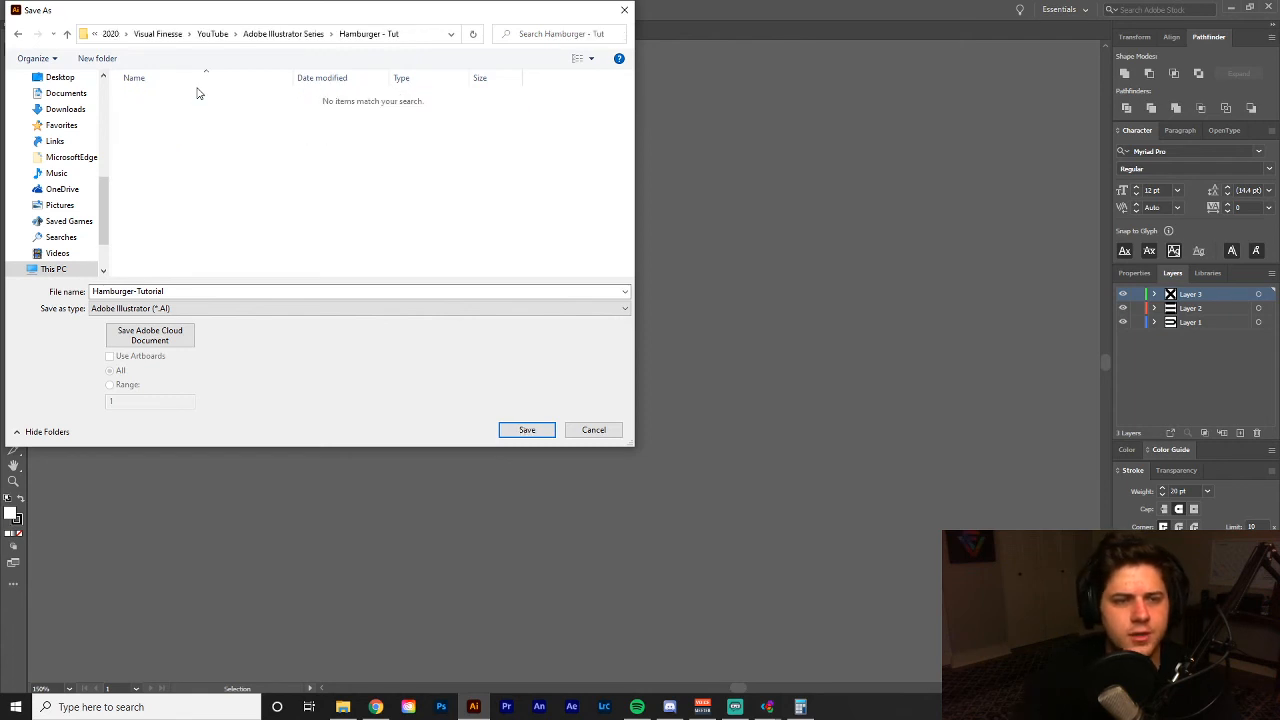
- Save Hamburger-Tutorial in the new folder, accepting the Illustrator options, and close Illustrator
left_click(523, 432)
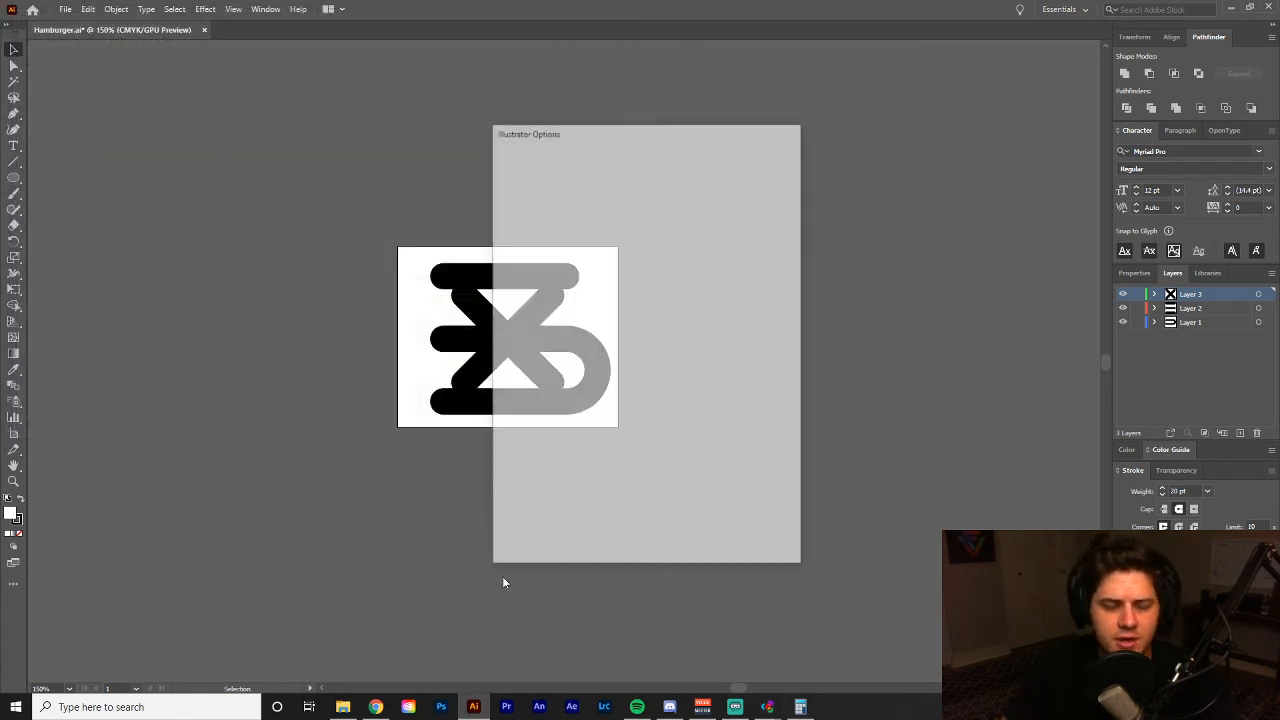
left_click(677, 543)
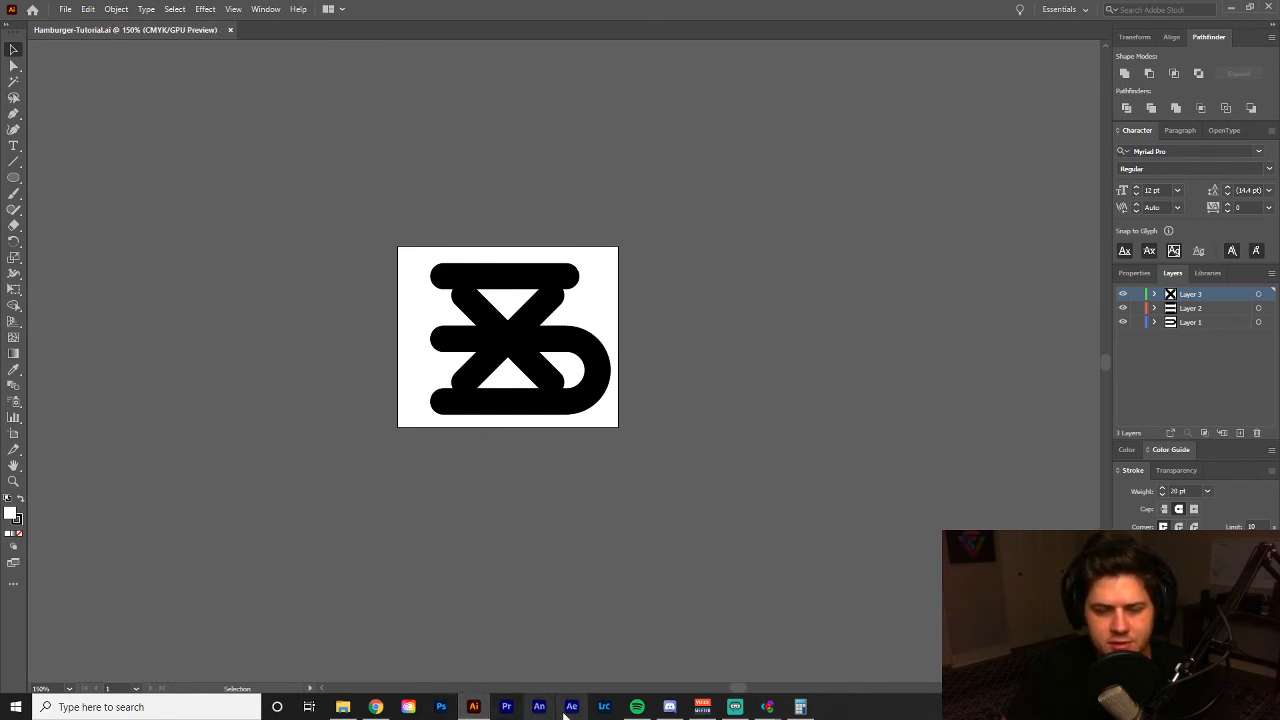
left_click(1266, 6)
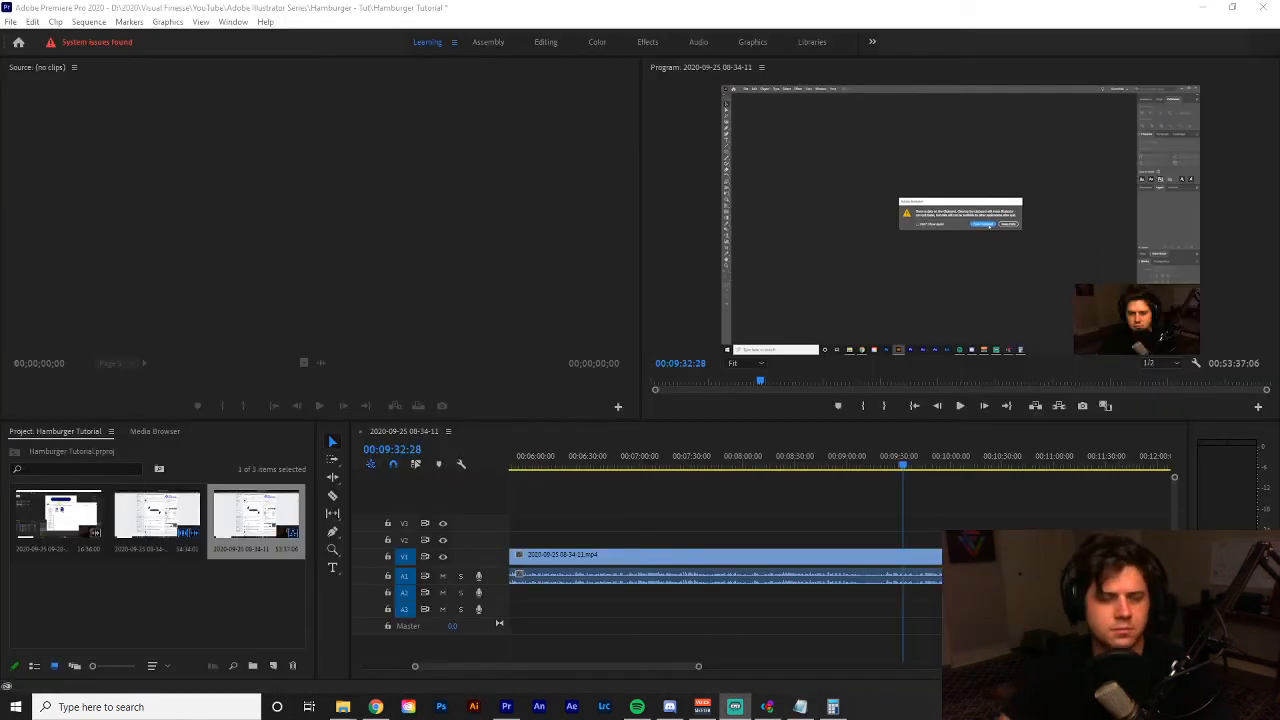